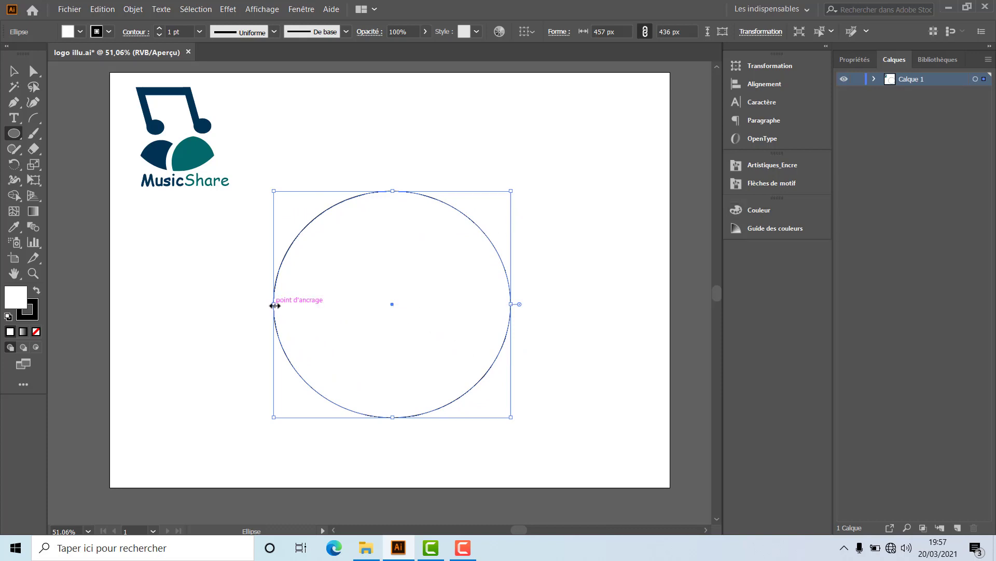
Narrow the large ellipse to about 442 px wide and draw a smaller one about 196 by 188 px across its lower-left edge
left_click_drag(274, 304, 282, 304)
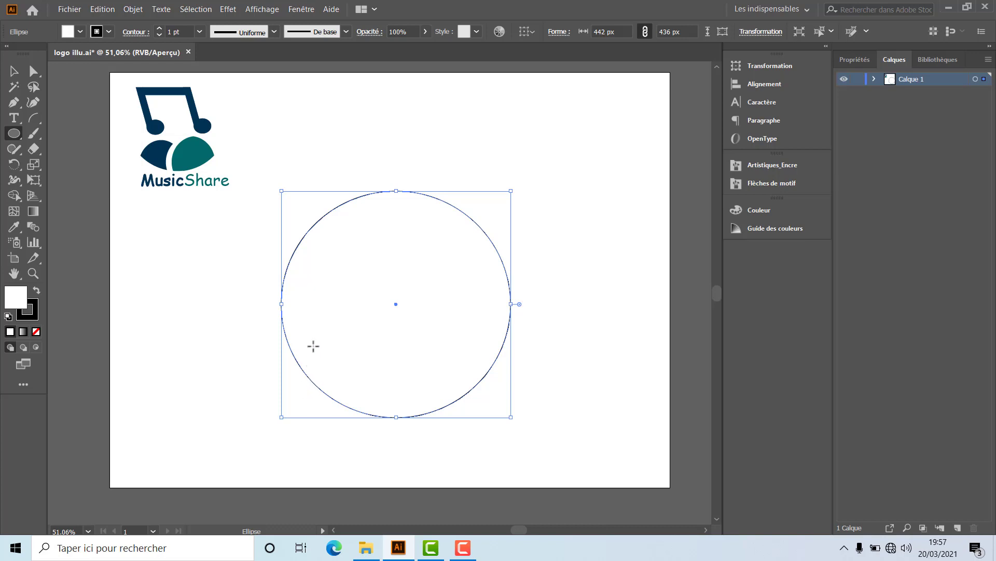
left_click_drag(313, 344, 415, 441)
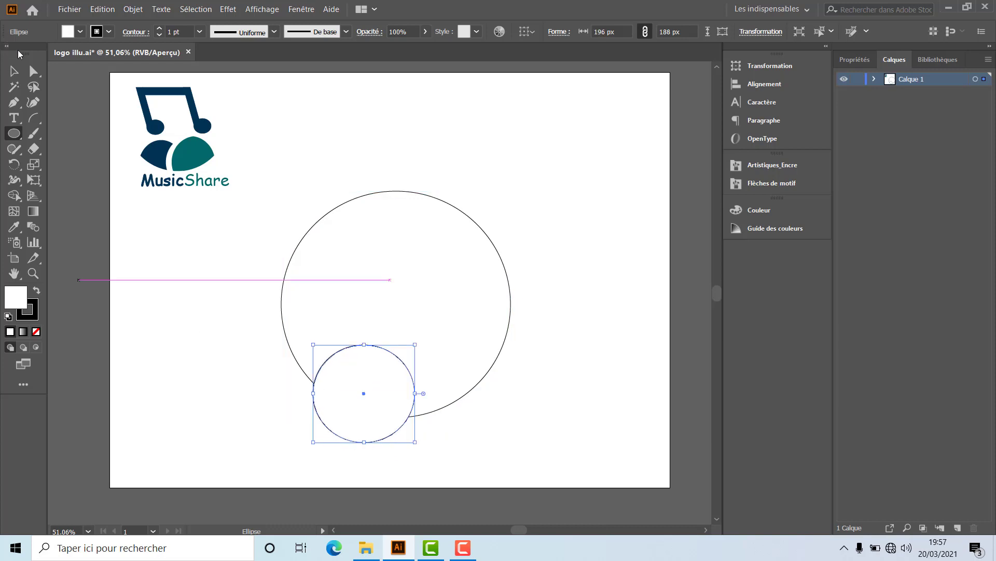
Remove the small ellipse's fill and resize it to a circle about 172 px wide and high
key("v")
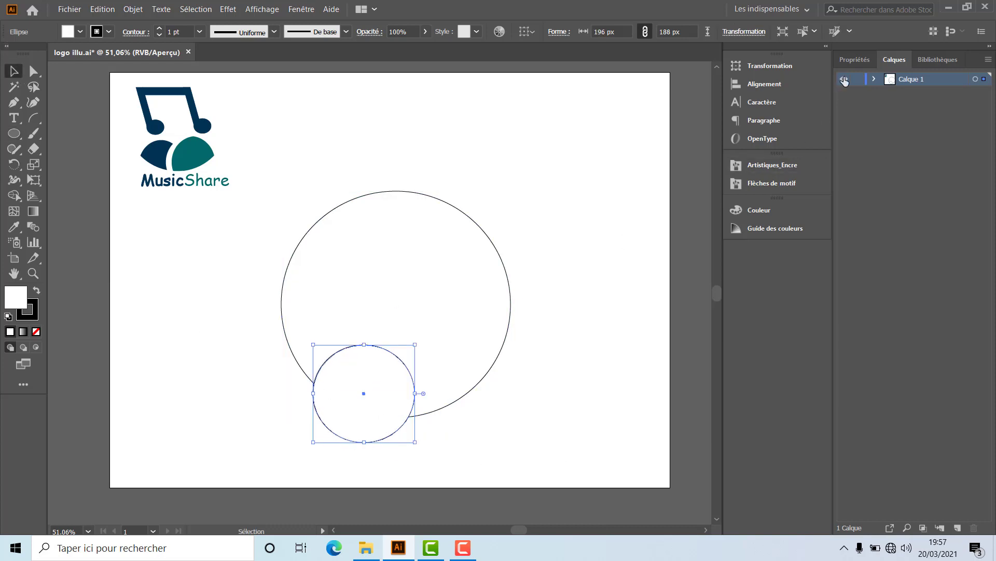
left_click(853, 61)
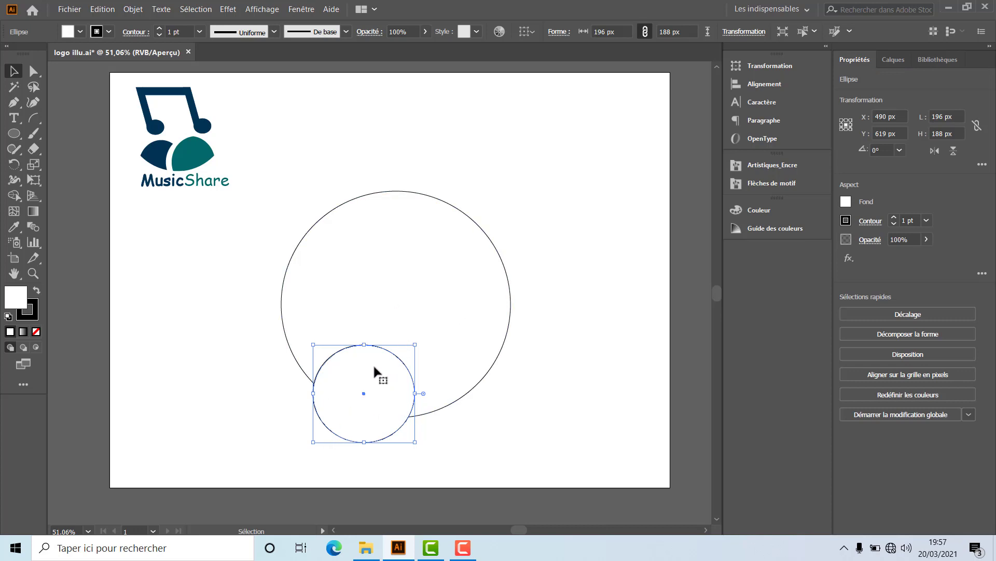
left_click(845, 201)
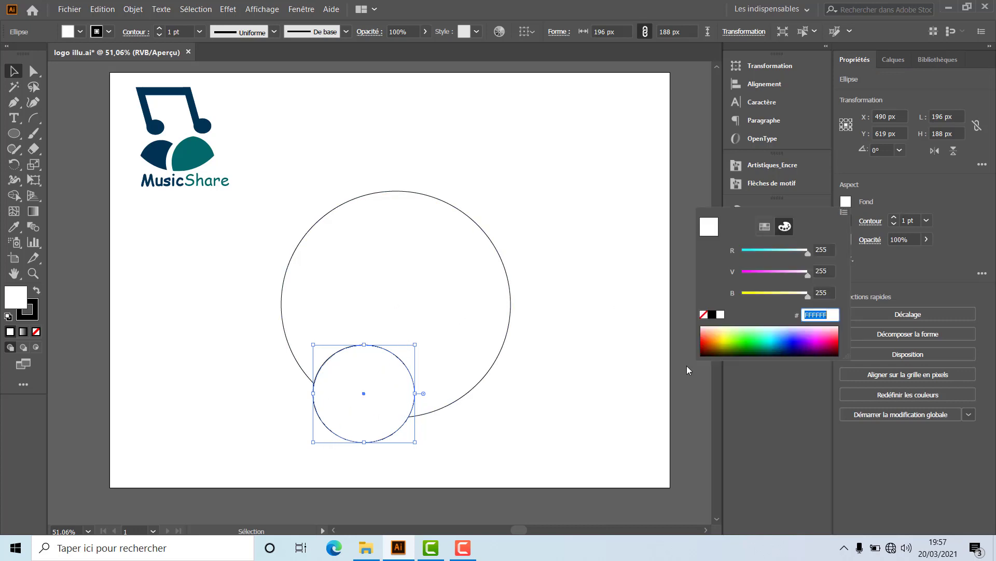
left_click(703, 315)
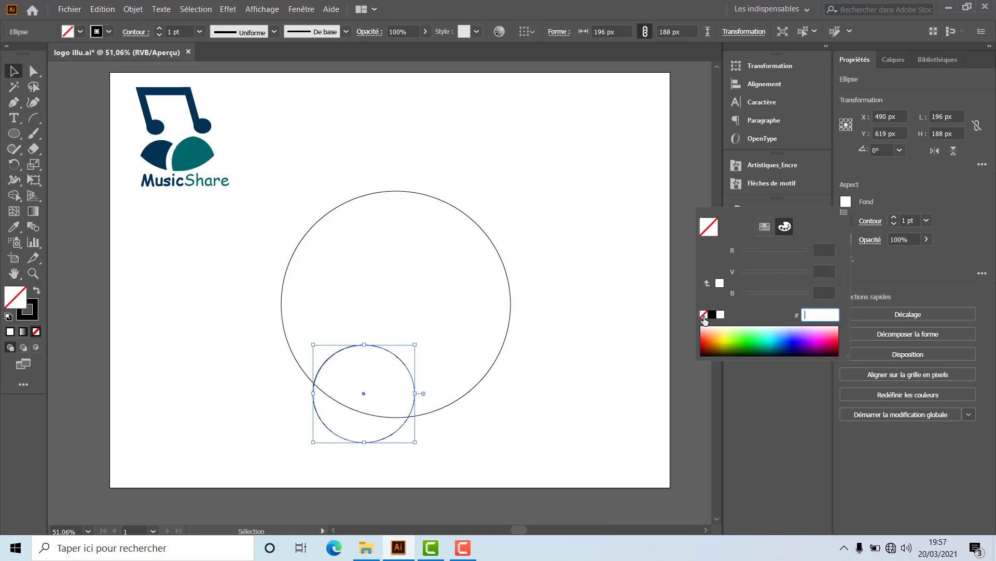
left_click(387, 444)
left_click_drag(313, 393, 328, 394)
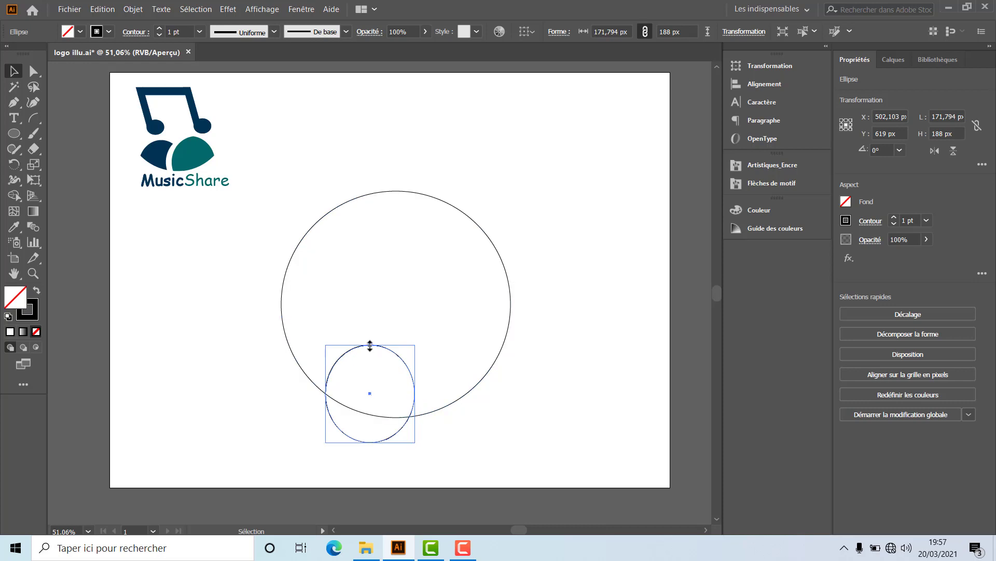
left_click_drag(370, 345, 370, 354)
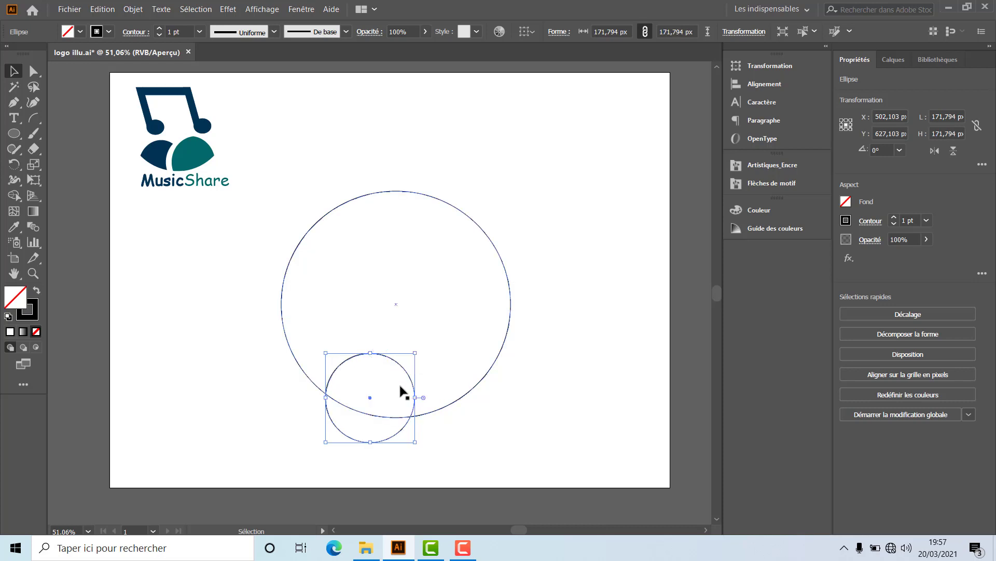
Remove the large circle's fill, leaving only its outline
left_click(483, 416)
left_click(468, 387)
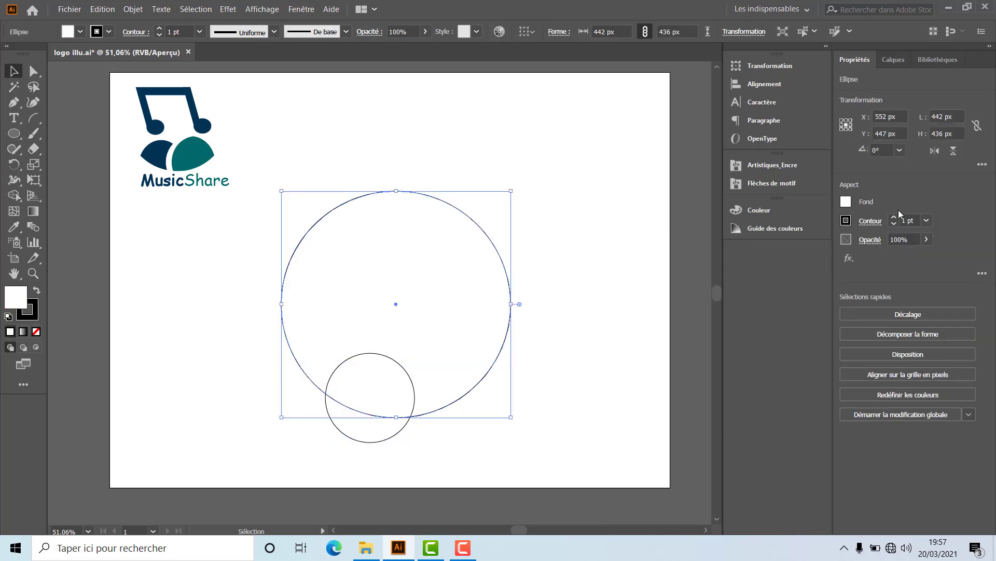
left_click(846, 203)
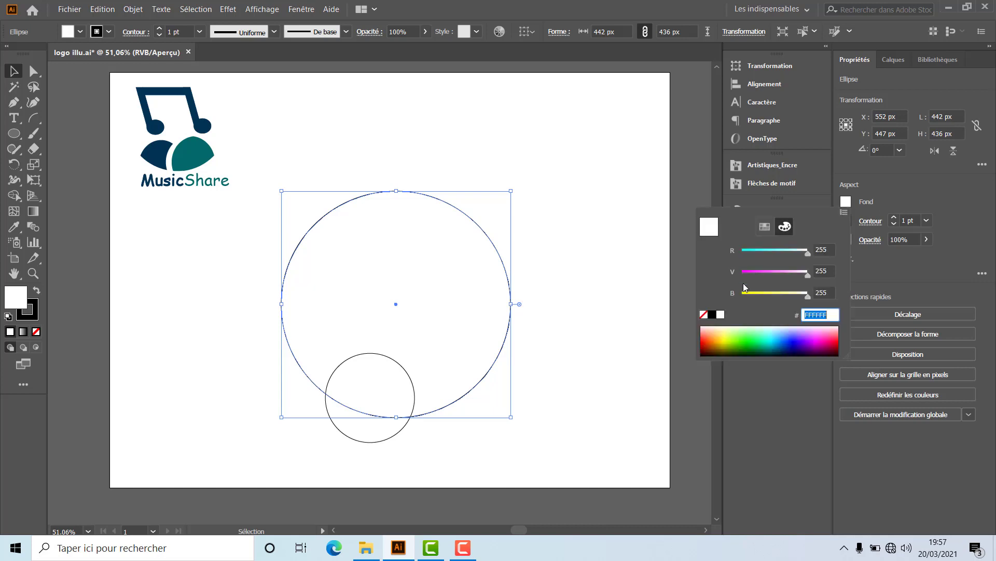
left_click(704, 315)
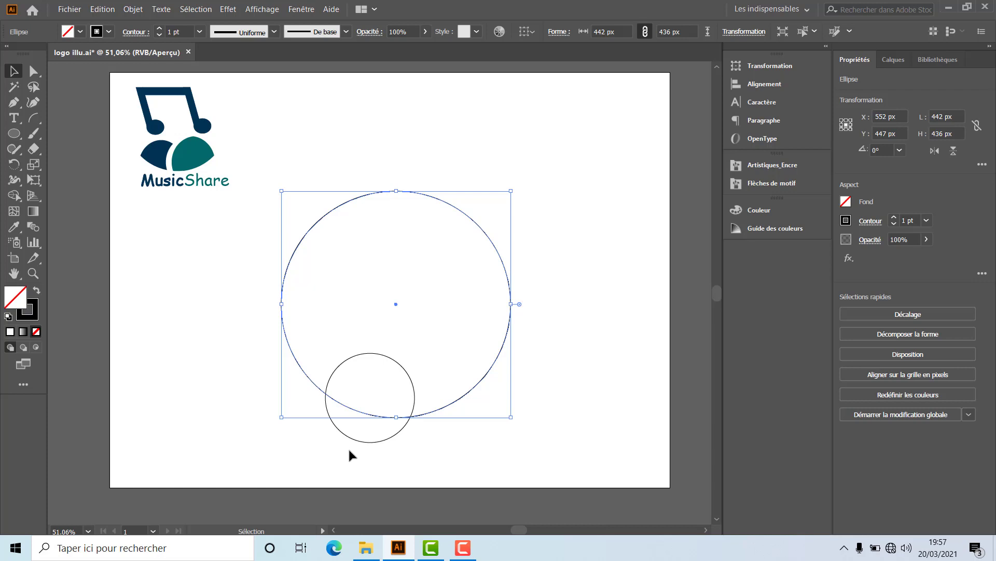
Duplicate the small circle and place the copy to its right at the same height, overlapping it, at about X 633 px
left_click(392, 440)
key("a")
key("ctrl+c")
key("ctrl+v")
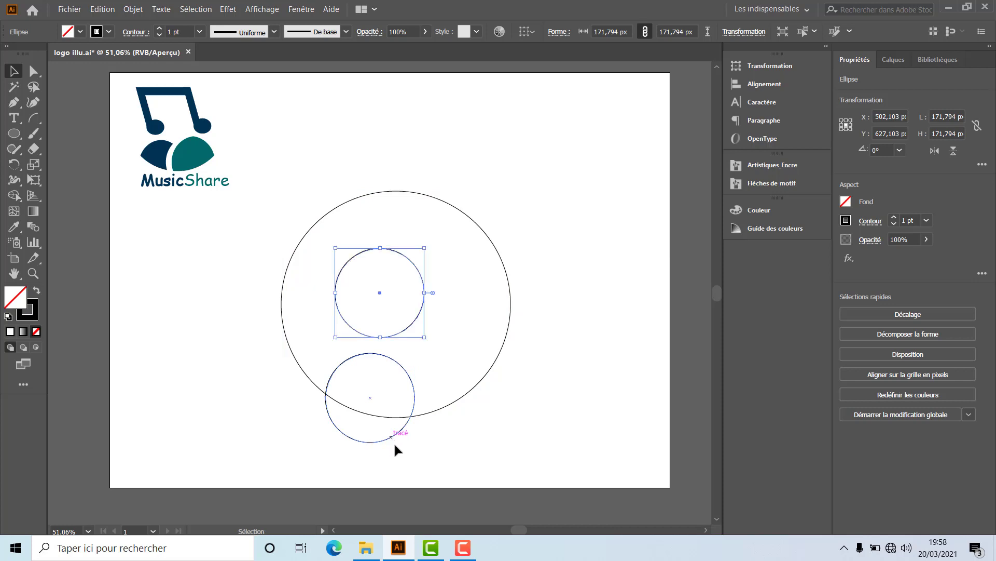
left_click_drag(413, 329, 467, 429)
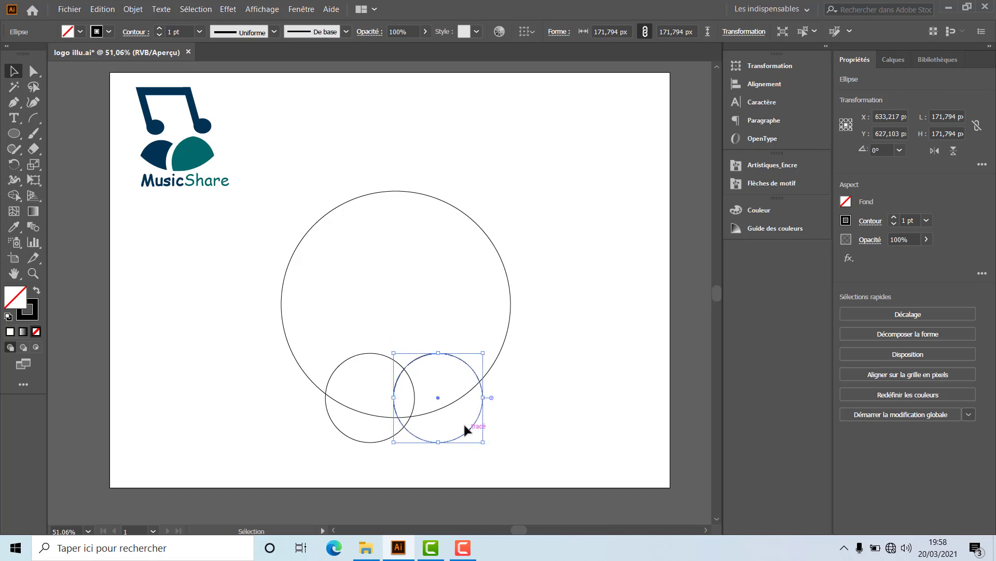
Paste a third small circle and align it almost over the second one, slightly to its left, at about X 620, Y 627 px
key("a")
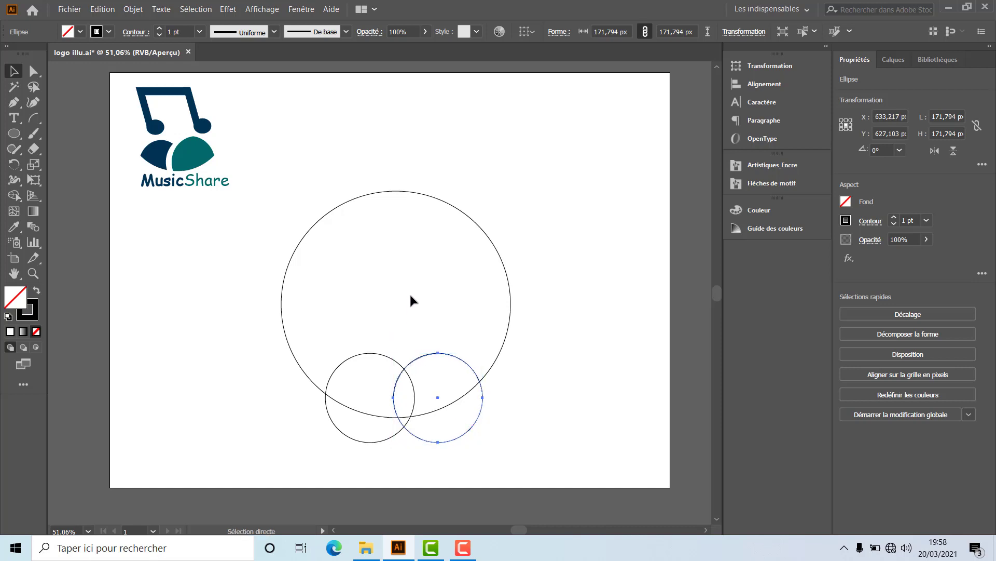
key("ctrl+v")
key("v")
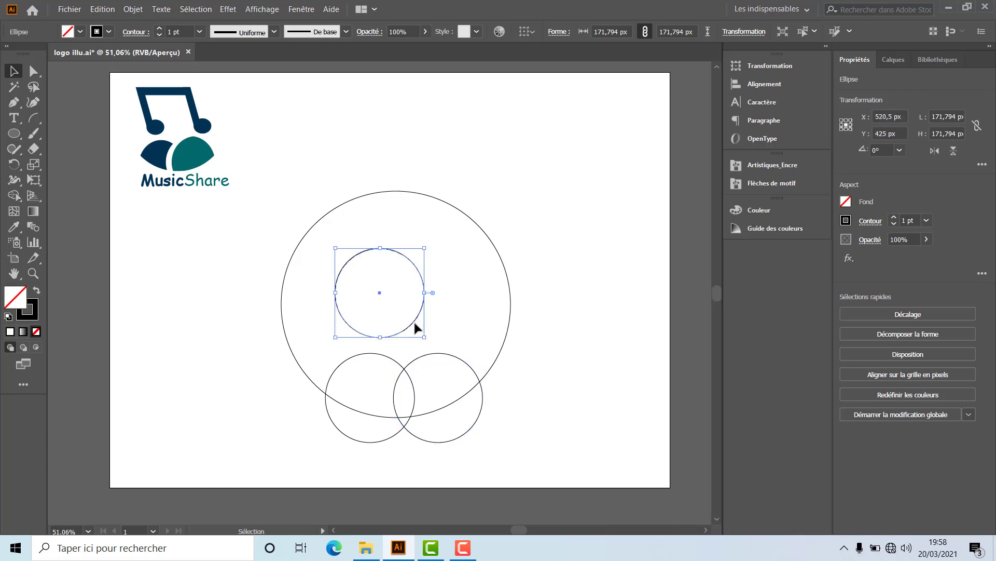
left_click_drag(413, 325, 451, 432)
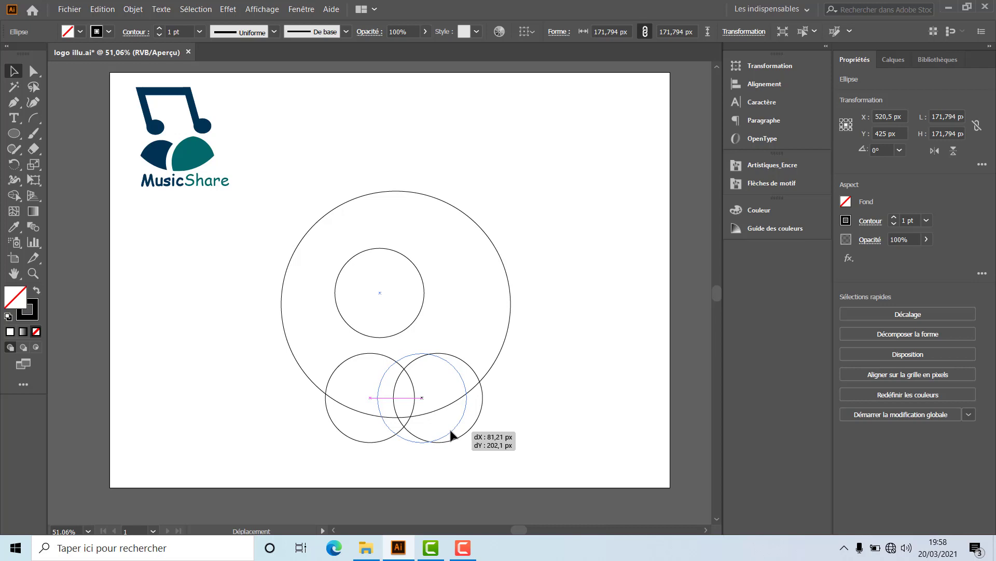
left_click_drag(451, 431, 455, 429)
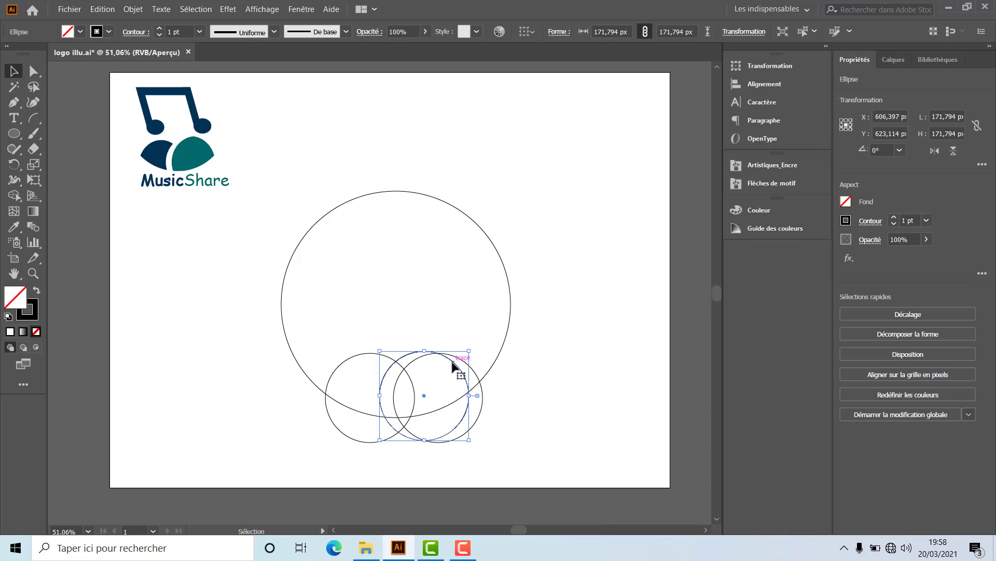
left_click_drag(455, 363, 460, 366)
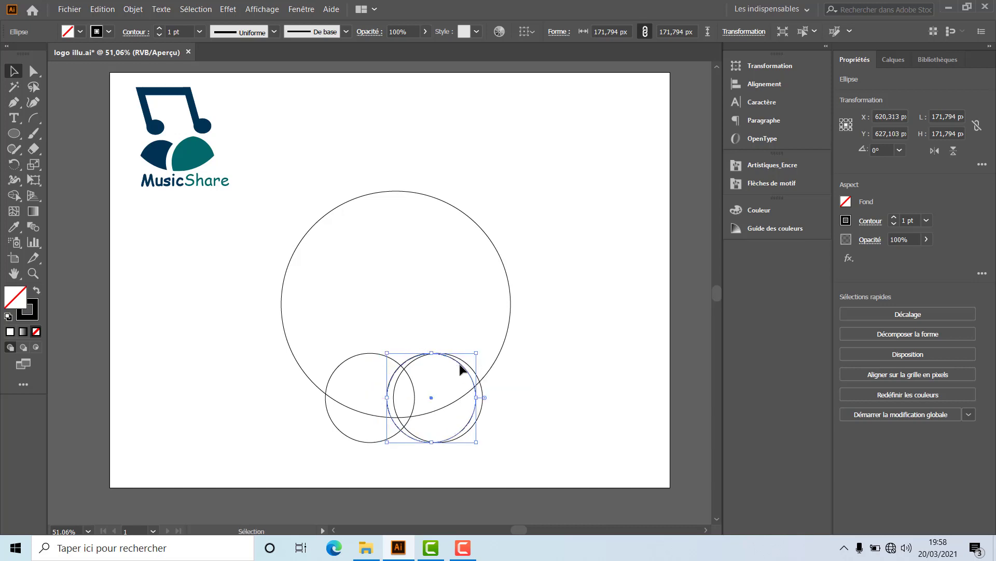
left_click(606, 378)
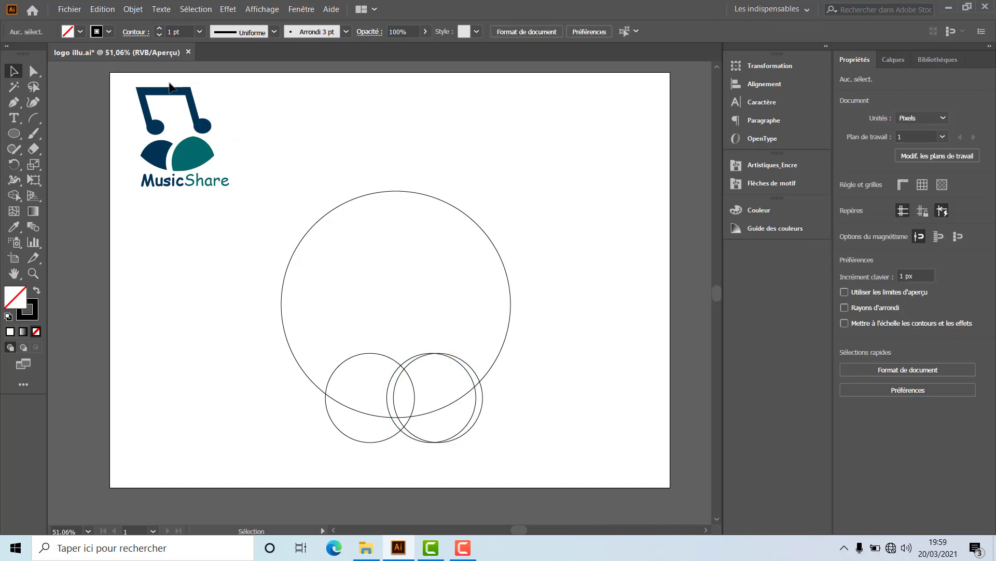
Draw a horizontal rectangle about 238 by 42 px in the large circle's upper part and a vertical one about 20 by 204 px crossing its left end
left_click(11, 134)
left_click(62, 133)
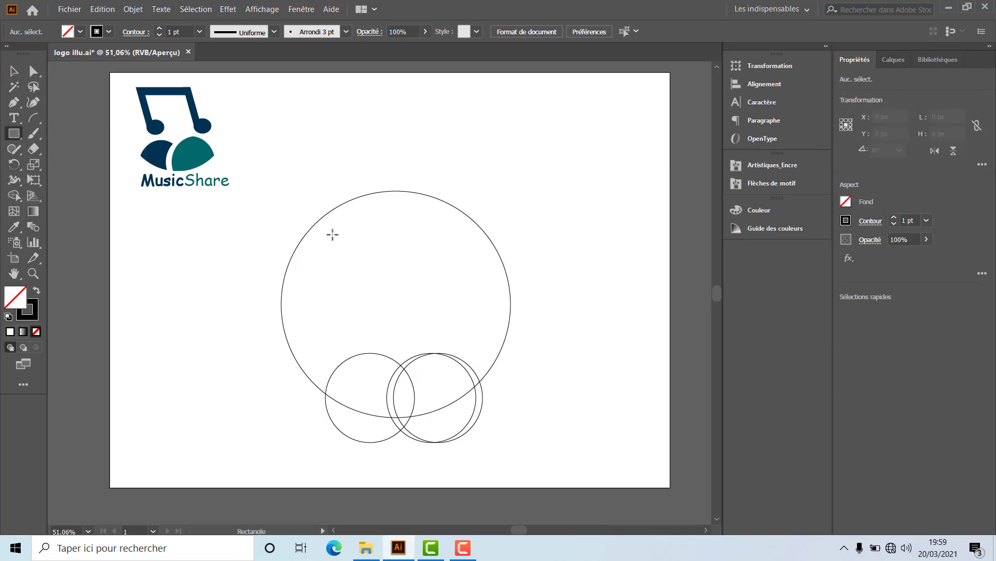
left_click_drag(333, 233, 456, 255)
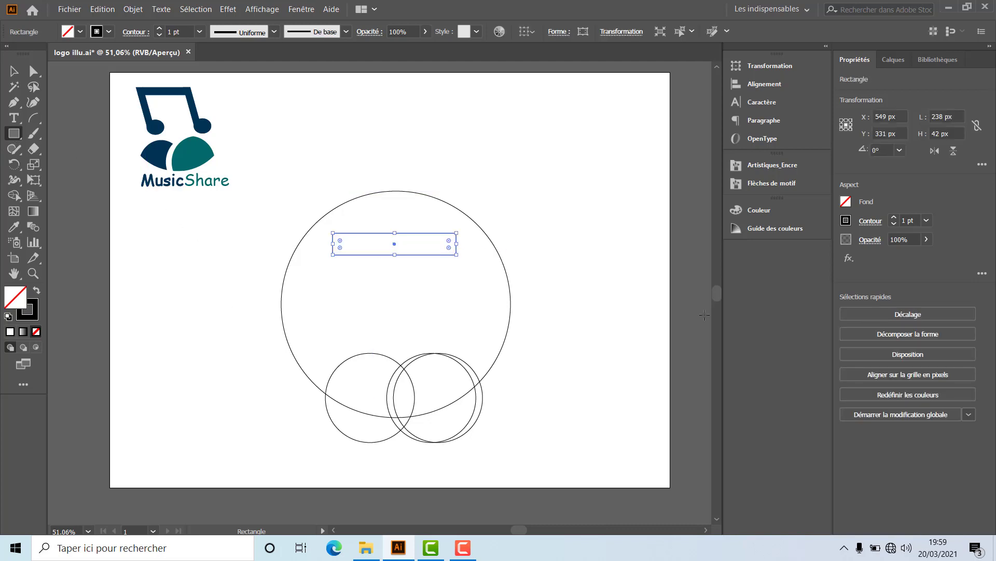
left_click_drag(347, 223, 357, 328)
Tilt the thin vertical rectangle to about 10.87° and place a duplicate across the right end of the horizontal rectangle
left_click(14, 71)
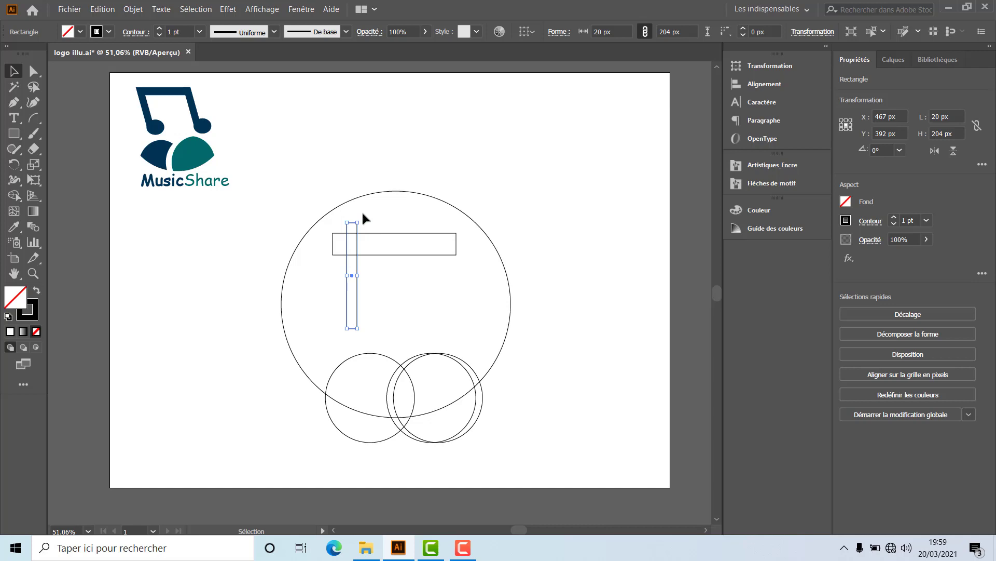
left_click_drag(360, 217, 345, 208)
left_click_drag(361, 282, 365, 277)
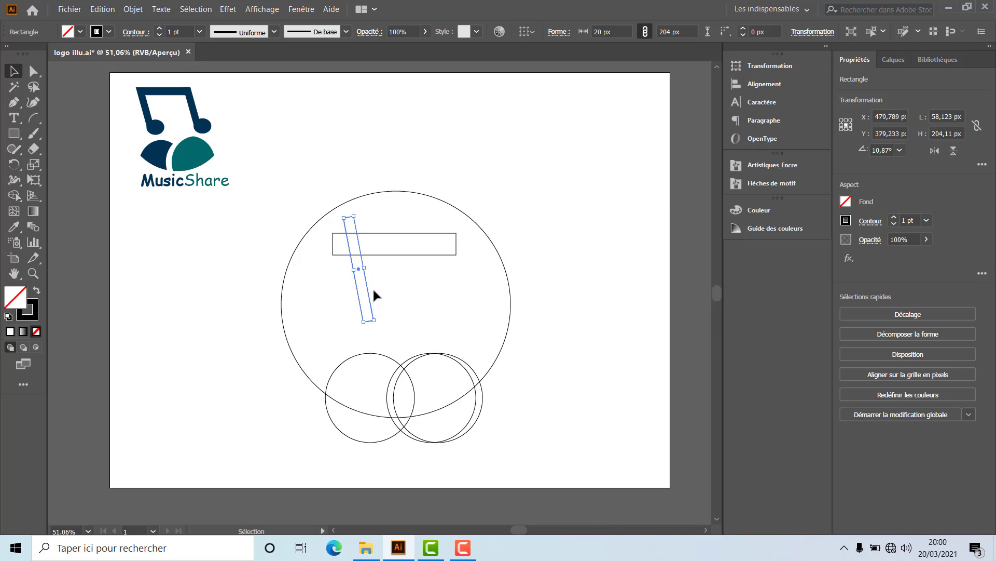
left_click_drag(373, 290, 437, 271)
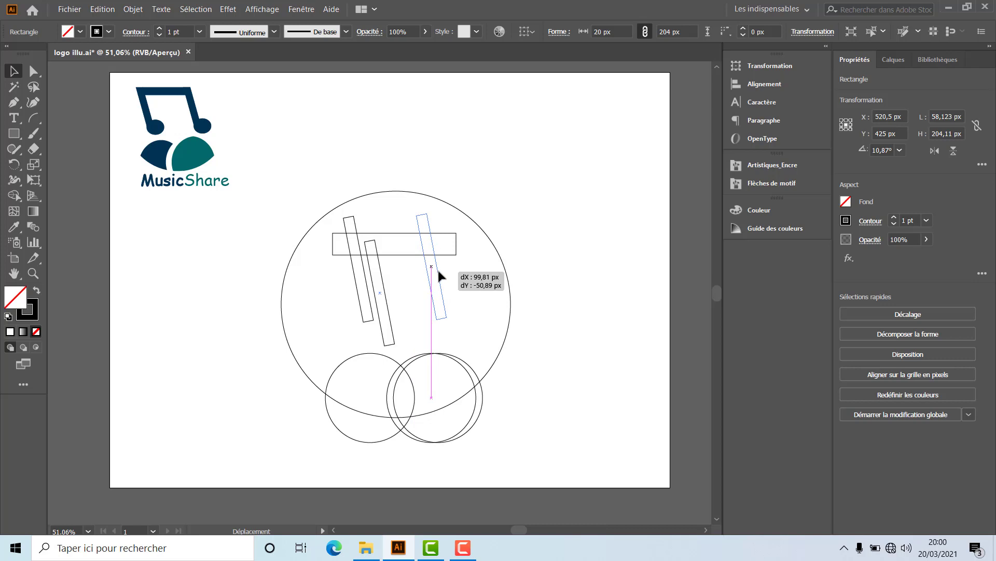
left_click_drag(438, 271, 438, 271)
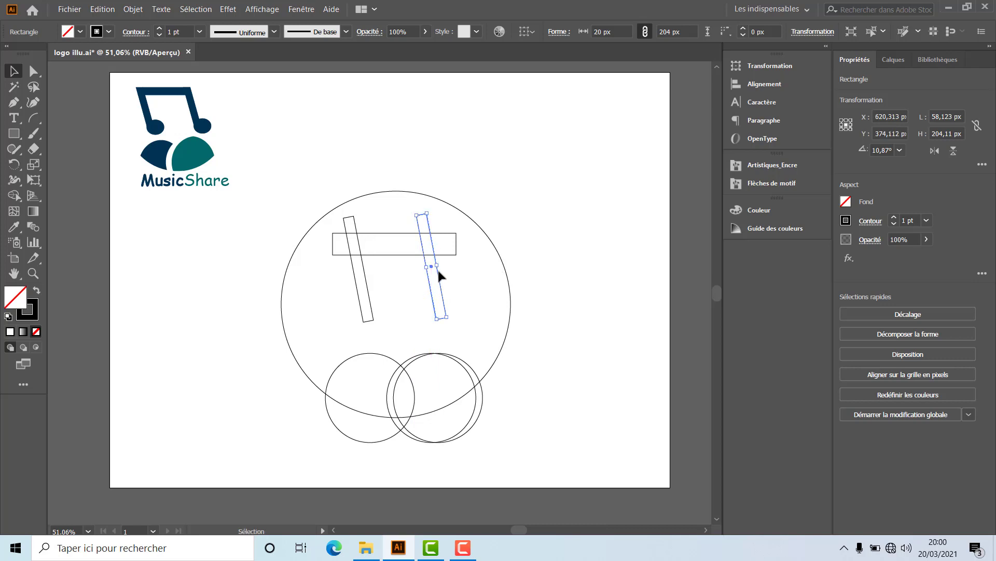
Slightly reduce the horizontal rectangle's height by raising its bottom edge
left_click(393, 256)
left_click_drag(395, 254, 398, 250)
left_click(413, 281)
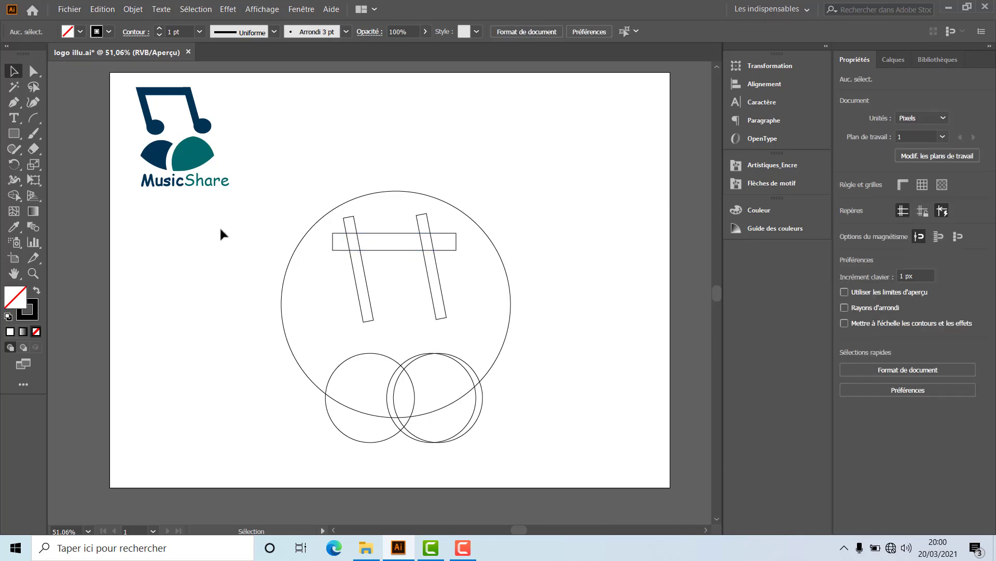
Draw a circle about 65 px across and position it over the lower end of the left slanted bar
left_click(14, 133)
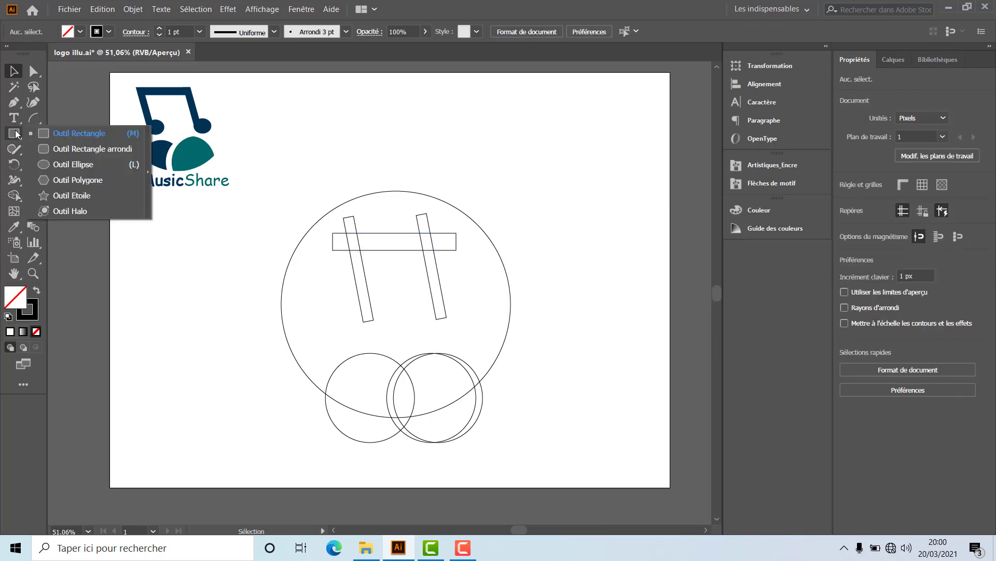
left_click(63, 166)
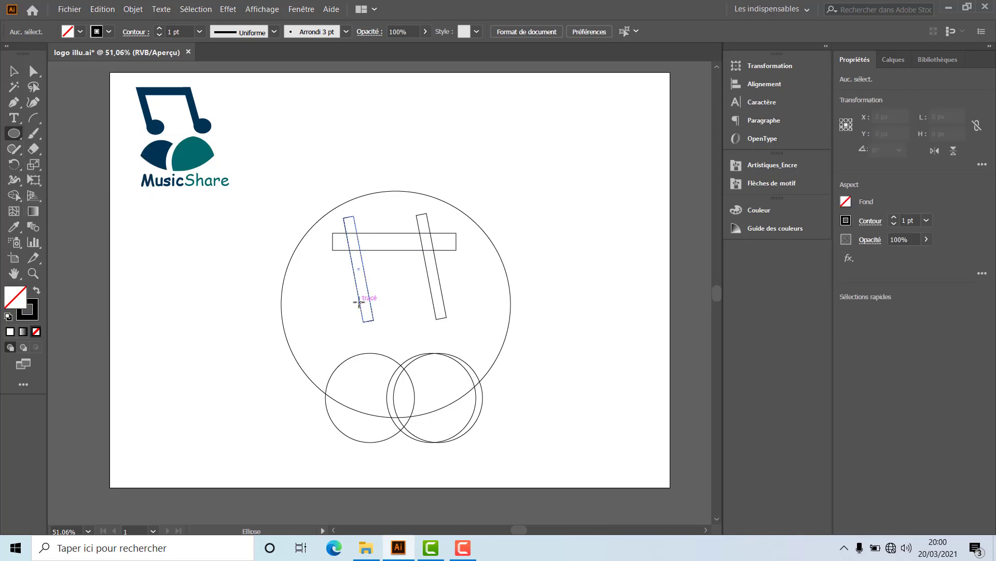
left_click_drag(360, 303, 394, 336)
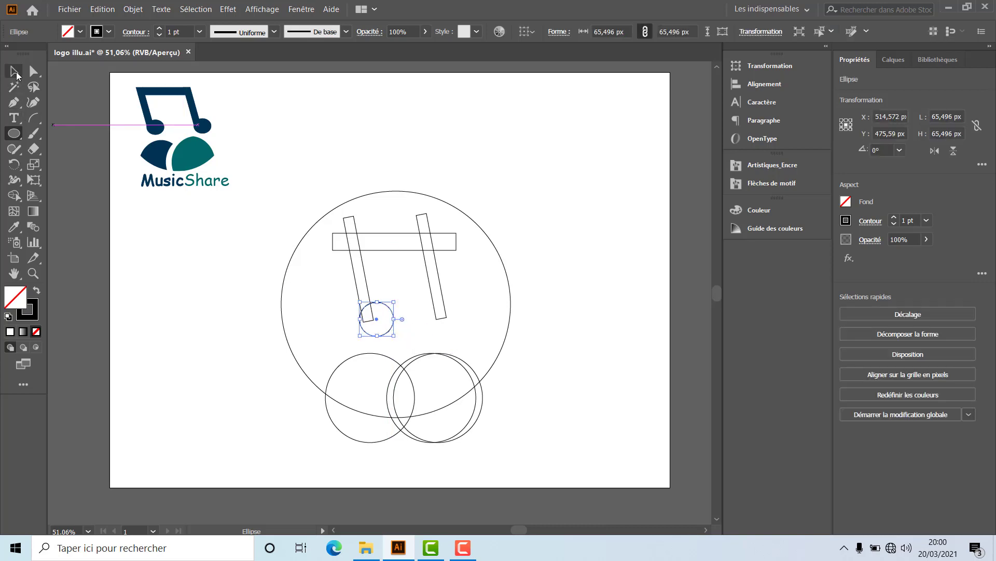
left_click(15, 73)
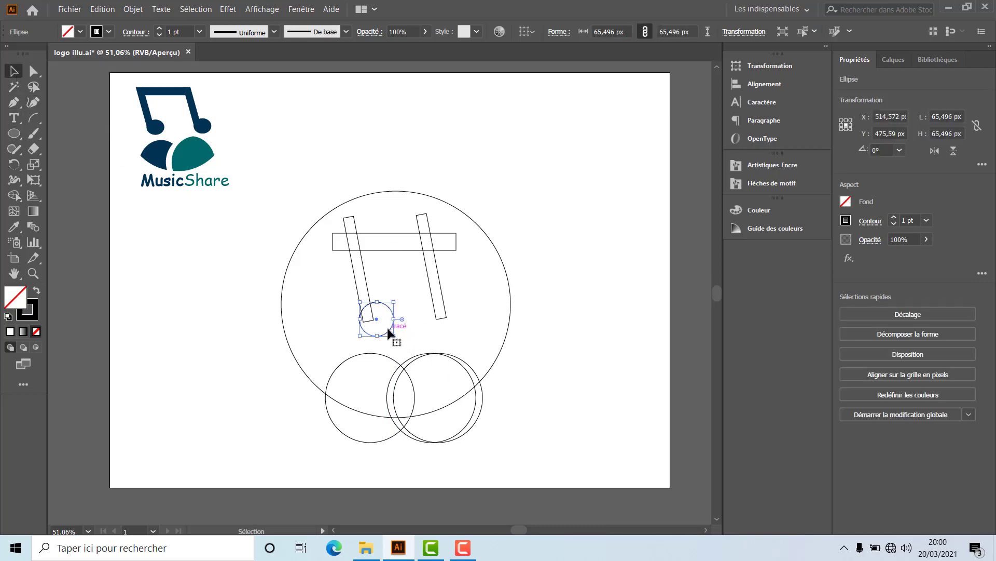
left_click_drag(391, 331, 392, 324)
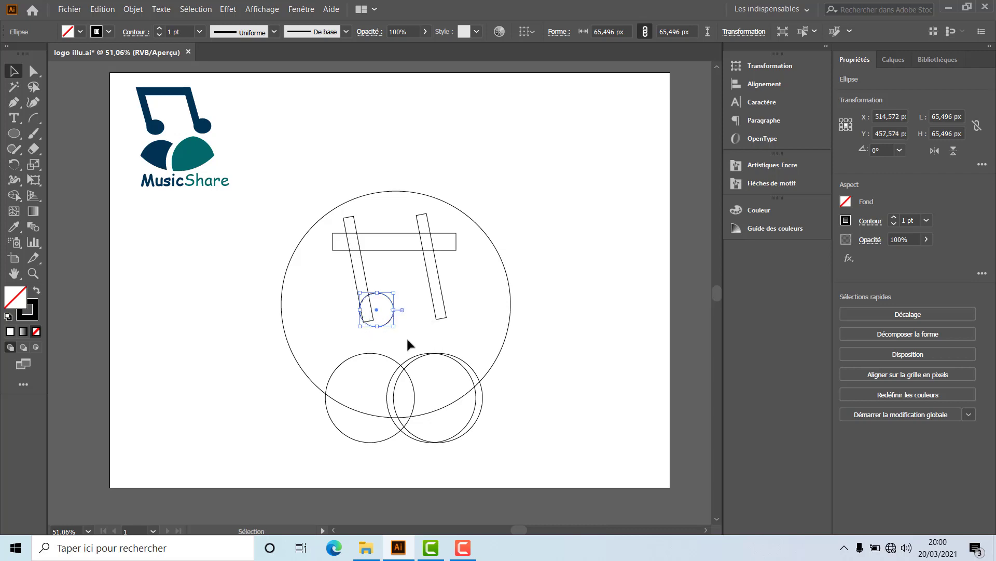
Duplicate the small note-head circle and place the copy at the lower end of the right slanted bar
key("ctrl+c")
key("ctrl+v")
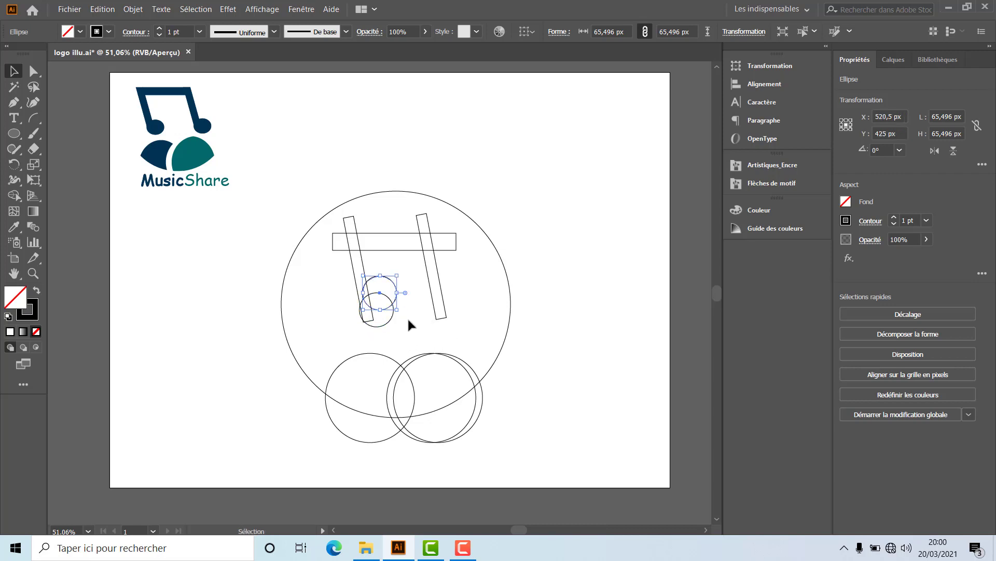
left_click_drag(391, 300, 461, 319)
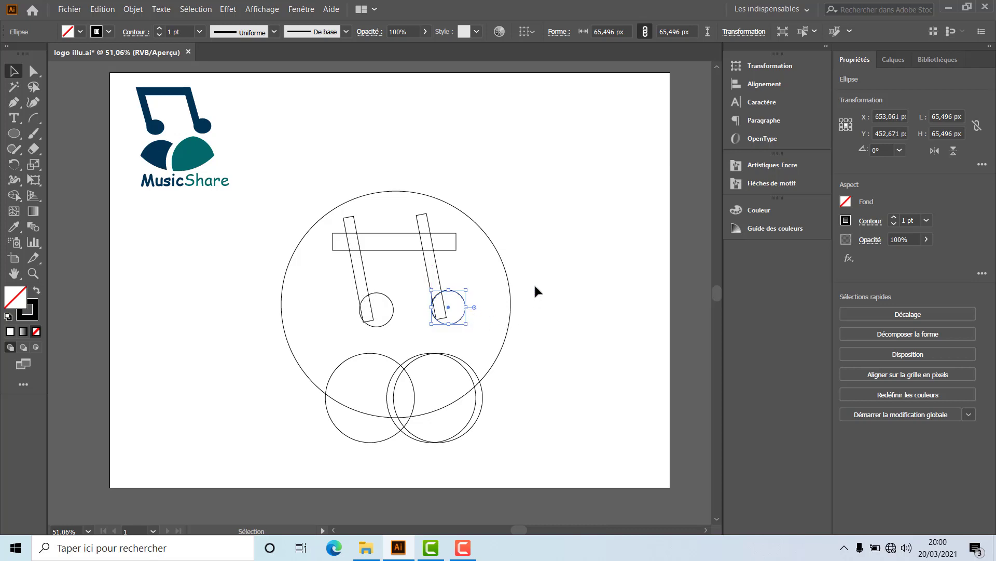
Select all the construction circles and rectangles of the new logo and display the Pathfinder options
left_click(515, 194)
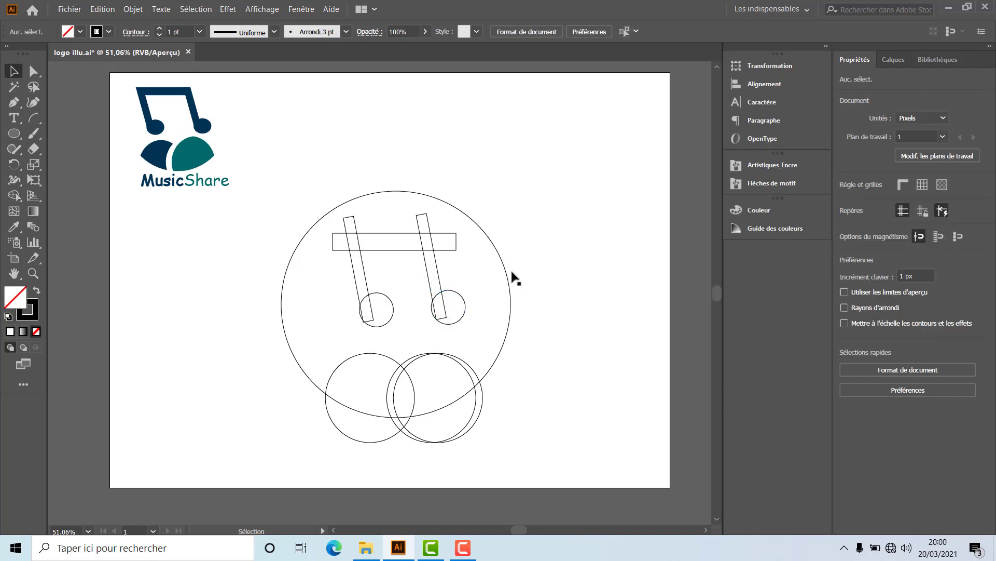
mouse_move(524, 184)
left_mouse_down()
mouse_move(545, 435)
mouse_move(254, 438)
mouse_move(251, 485)
left_mouse_up()
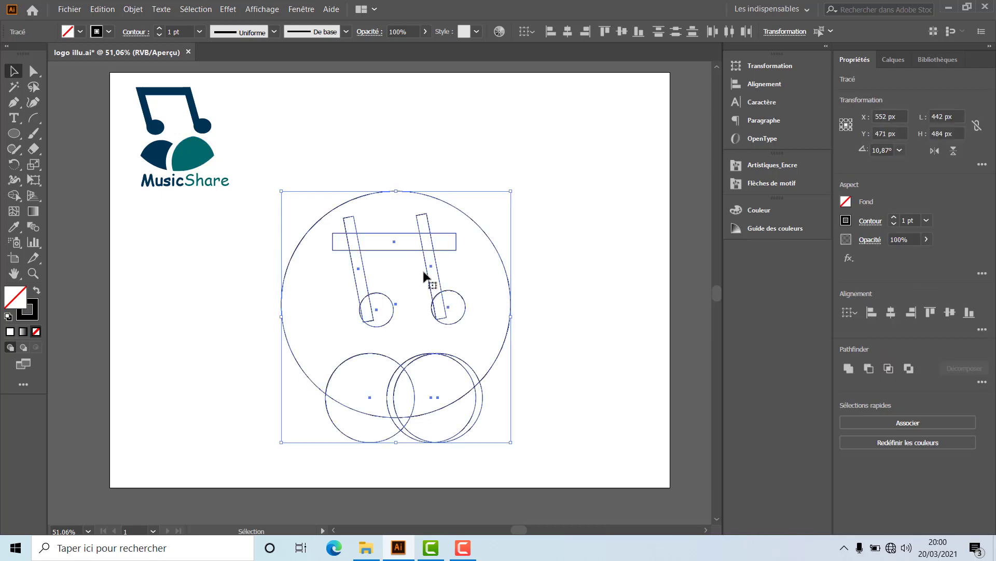
left_click(583, 257)
scroll(315, 445, "down", 1)
mouse_move(550, 166)
left_mouse_down()
mouse_move(315, 444)
mouse_move(276, 459)
mouse_move(261, 446)
left_mouse_up()
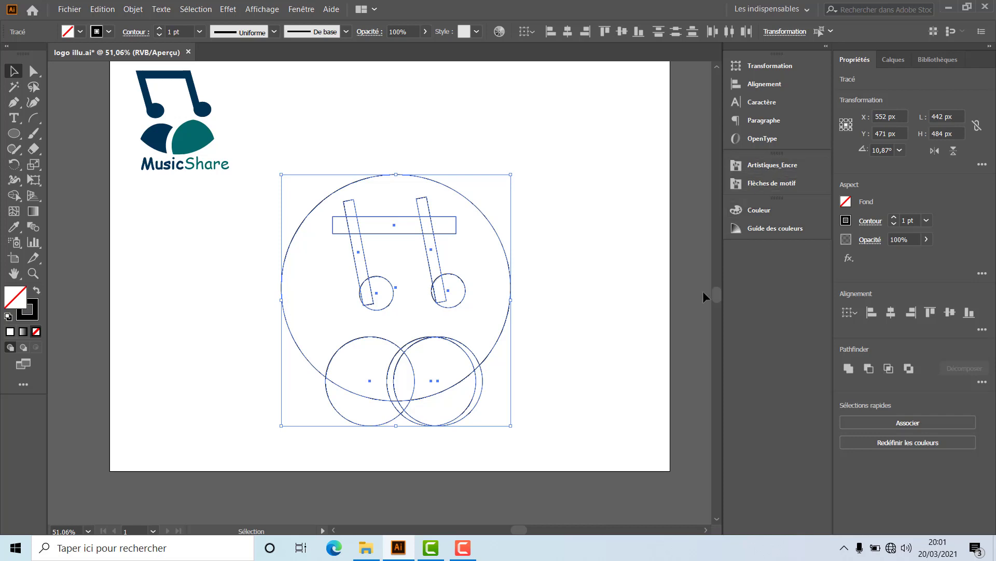
left_click(300, 10)
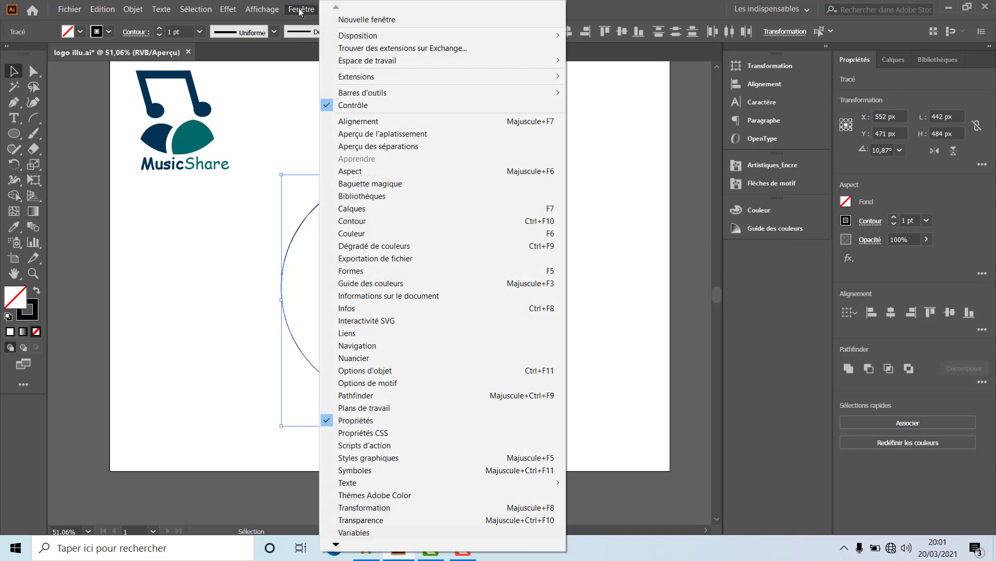
left_click(394, 395)
left_click_drag(554, 91, 601, 73)
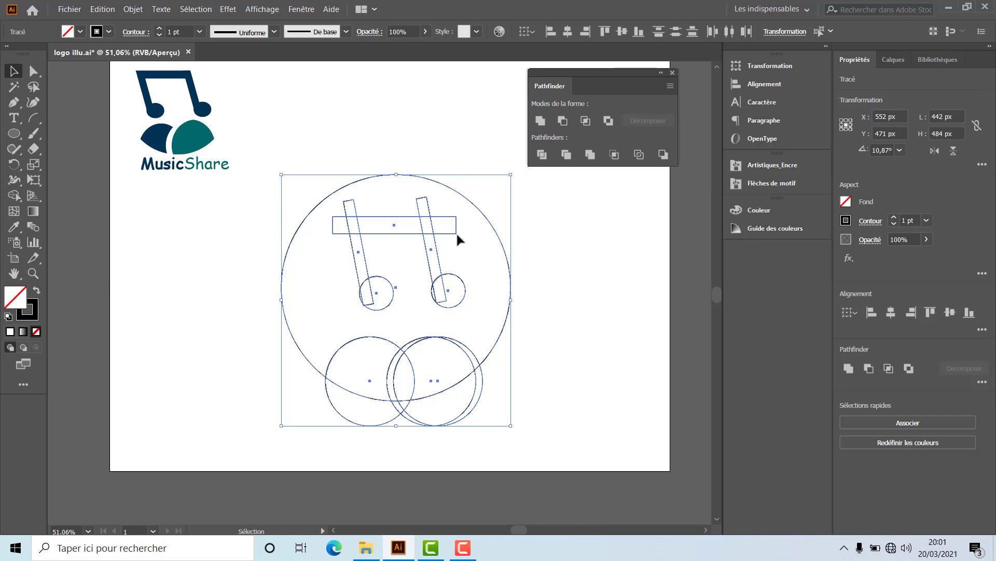
Group the construction shapes and divide them along their overlaps with the Pathfinder Divide operation
right_click(365, 235)
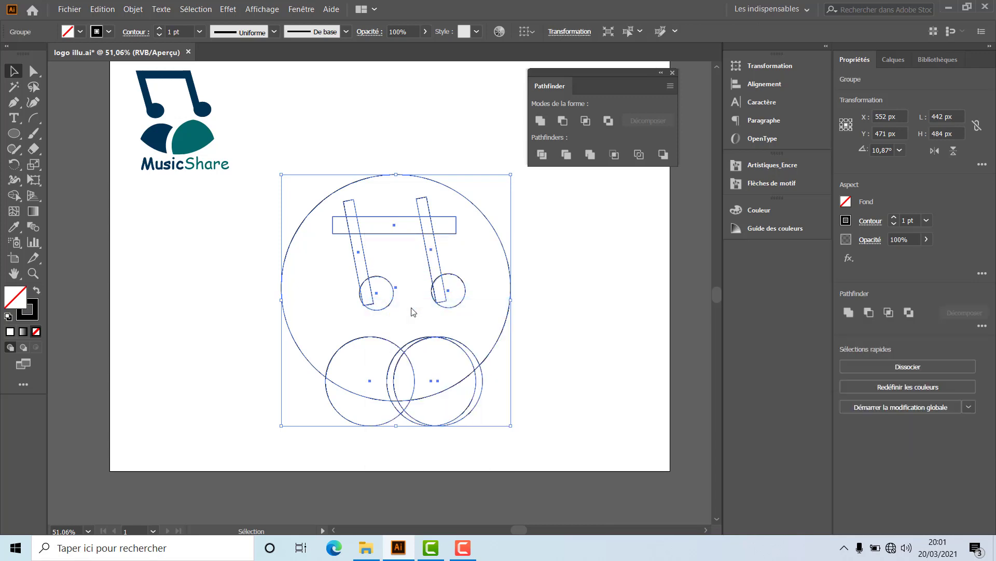
left_click(592, 307)
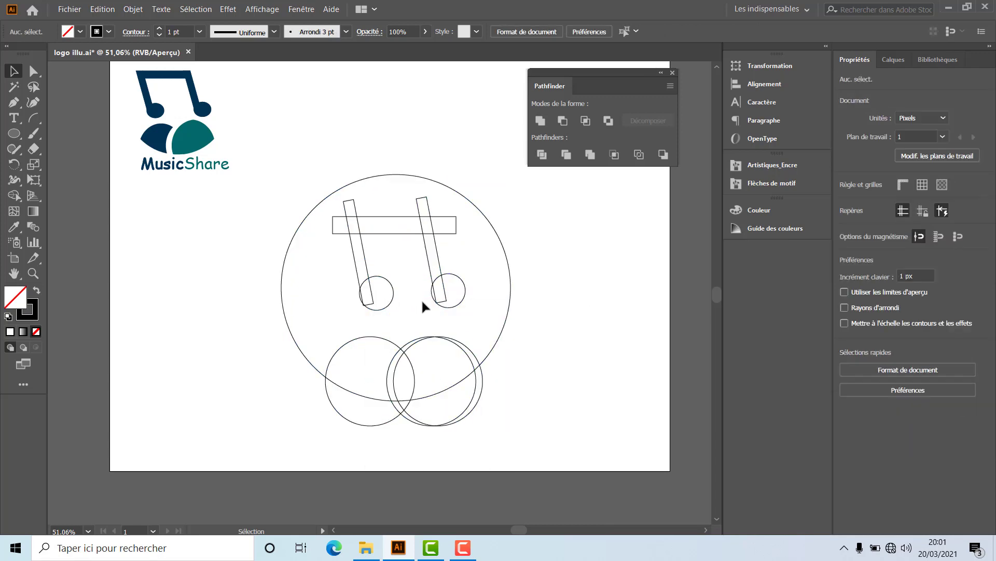
left_click(443, 304)
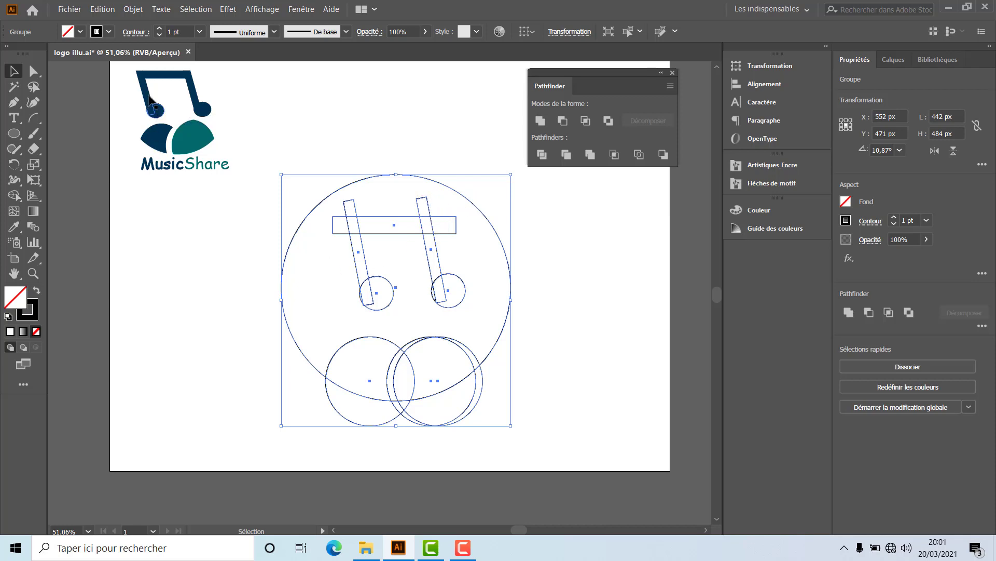
left_click(542, 154)
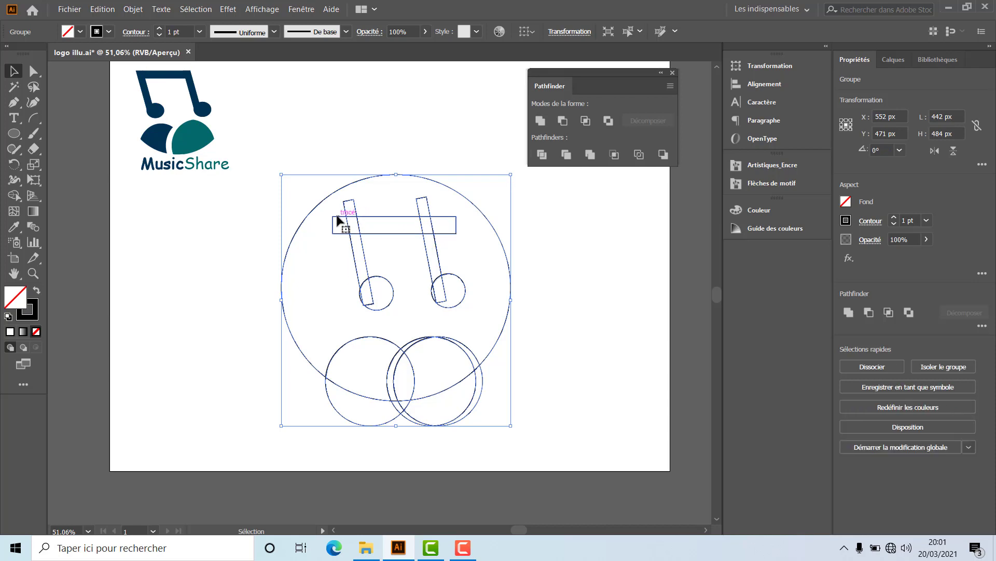
Fill the divided pieces forming the note's beam, two stems and the main parts of both round heads with the reference note's dark blue
left_click(29, 76)
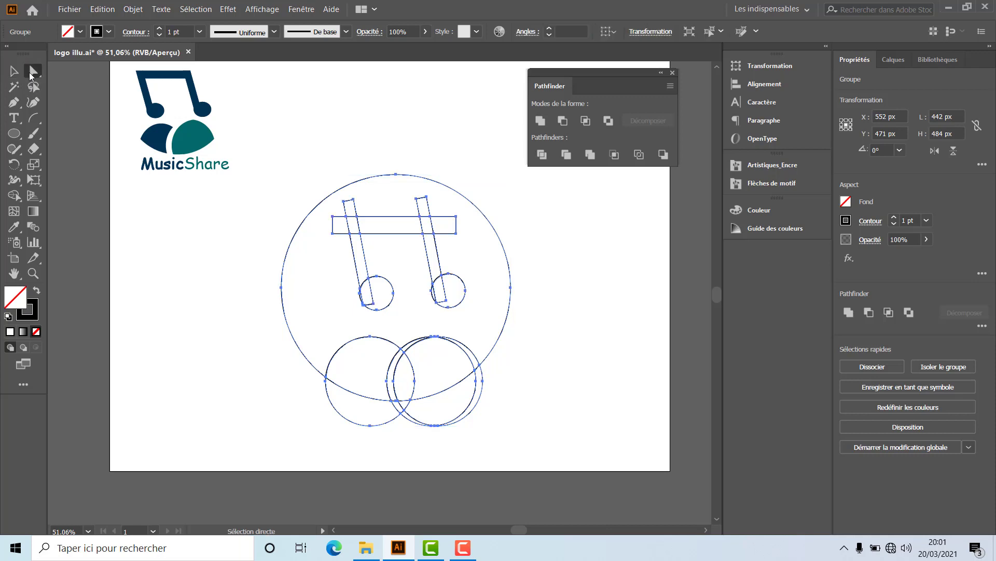
left_click(416, 269)
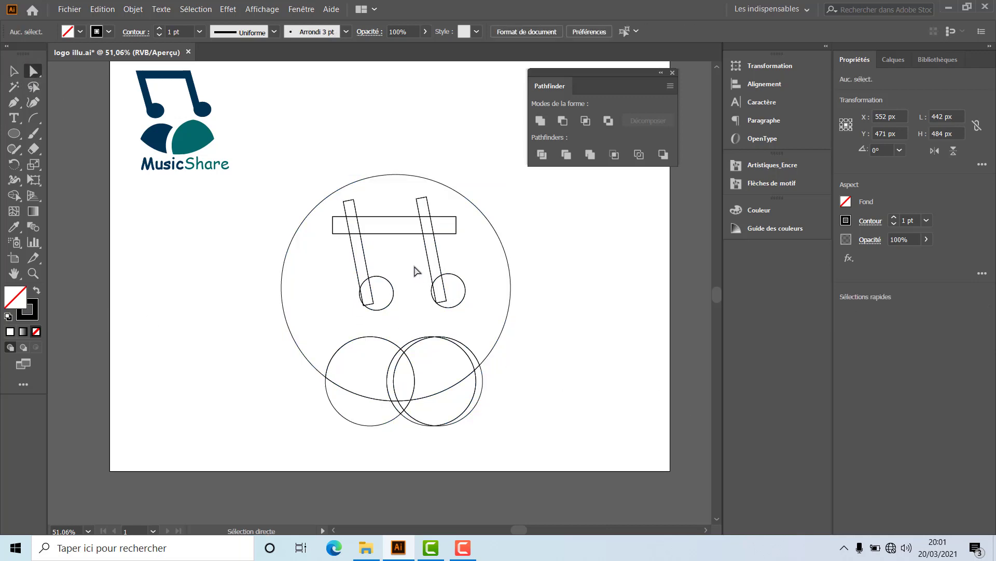
left_click(426, 234)
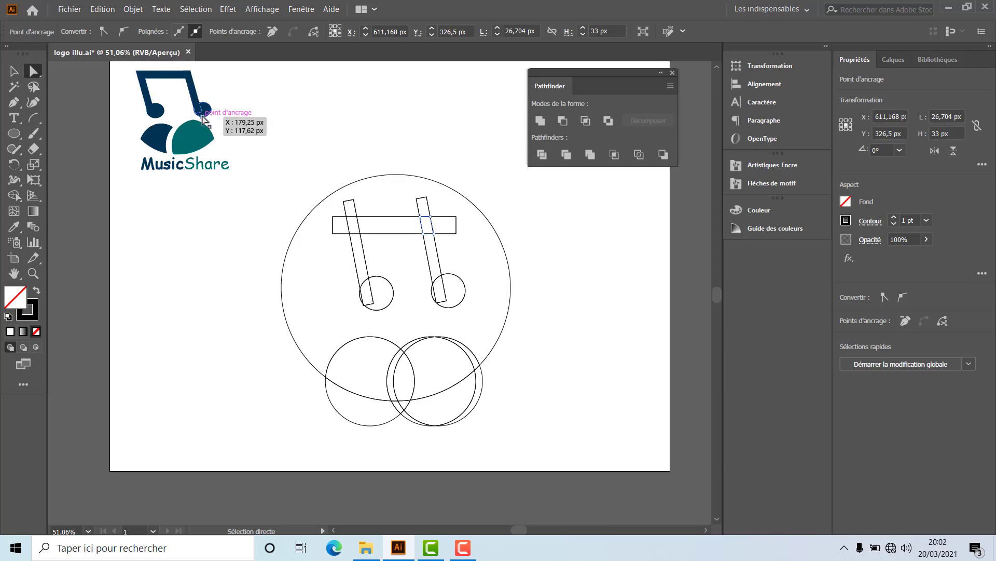
left_click(361, 232)
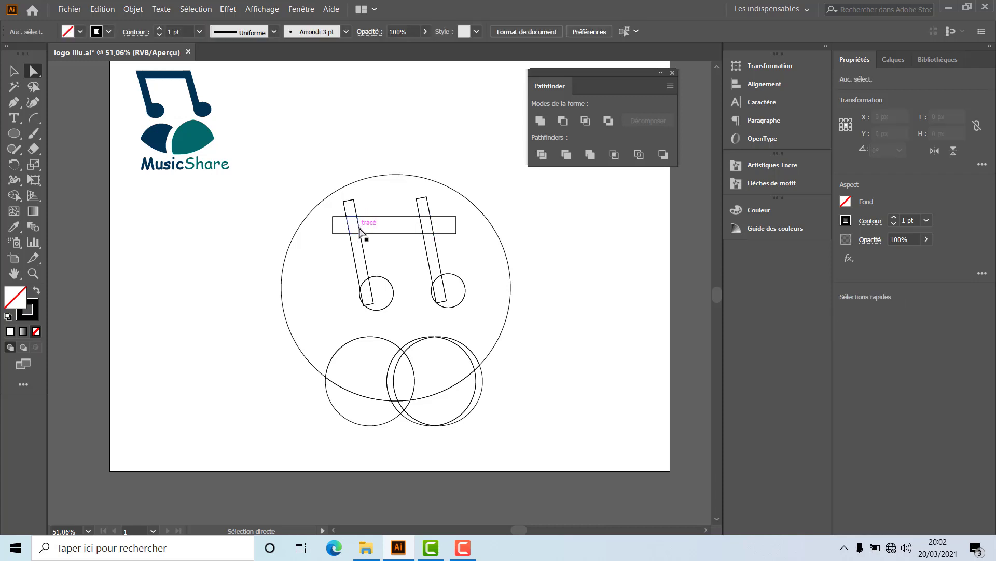
left_click(361, 233)
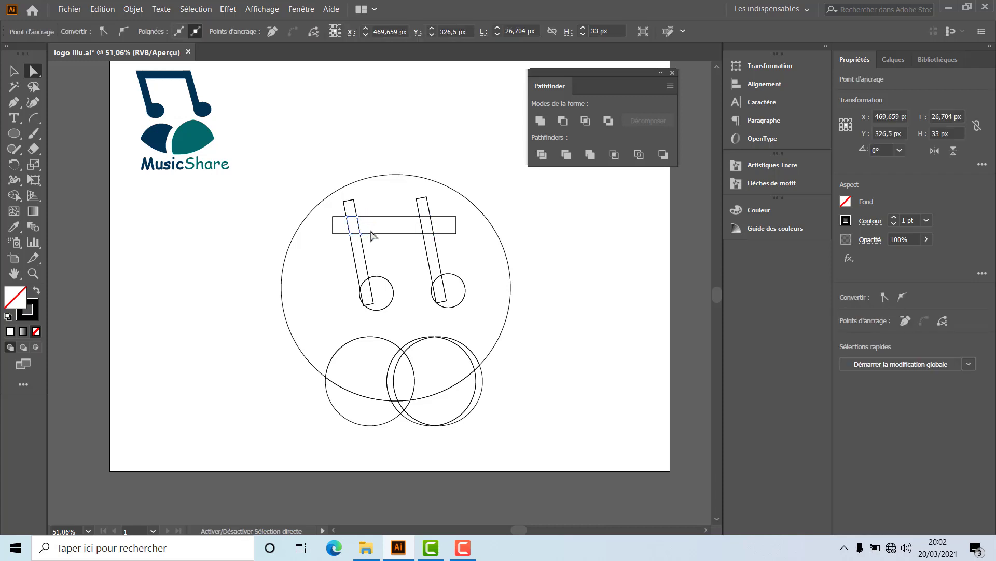
left_click(371, 233, "shift")
left_click(433, 234, "shift")
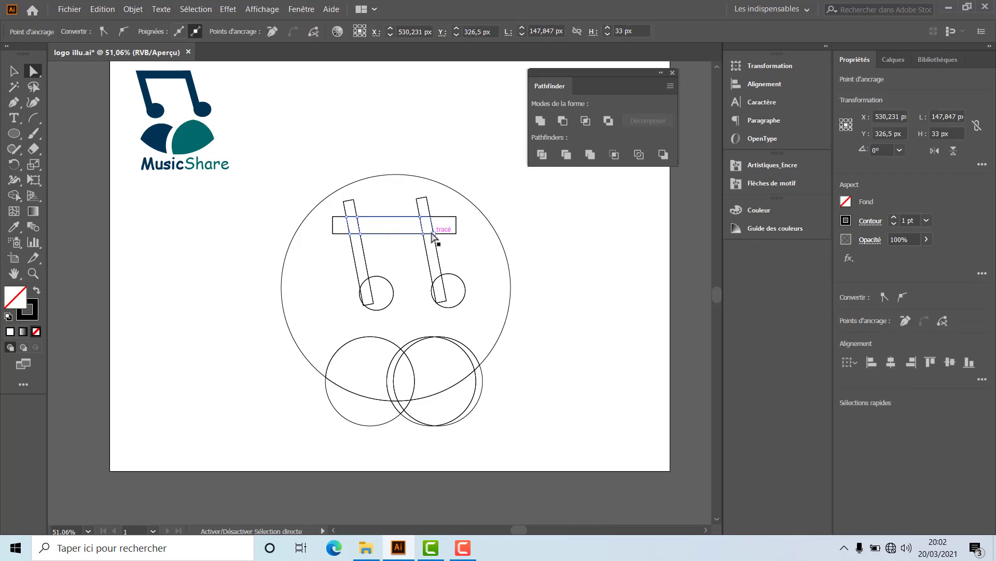
left_click(440, 265, "shift")
left_click(447, 300, "shift")
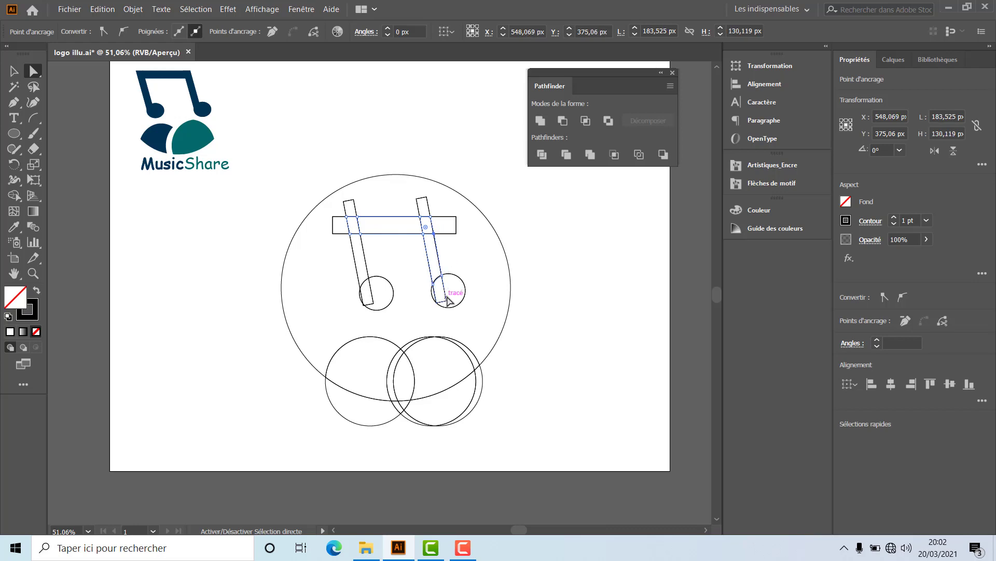
left_click(446, 300, "shift")
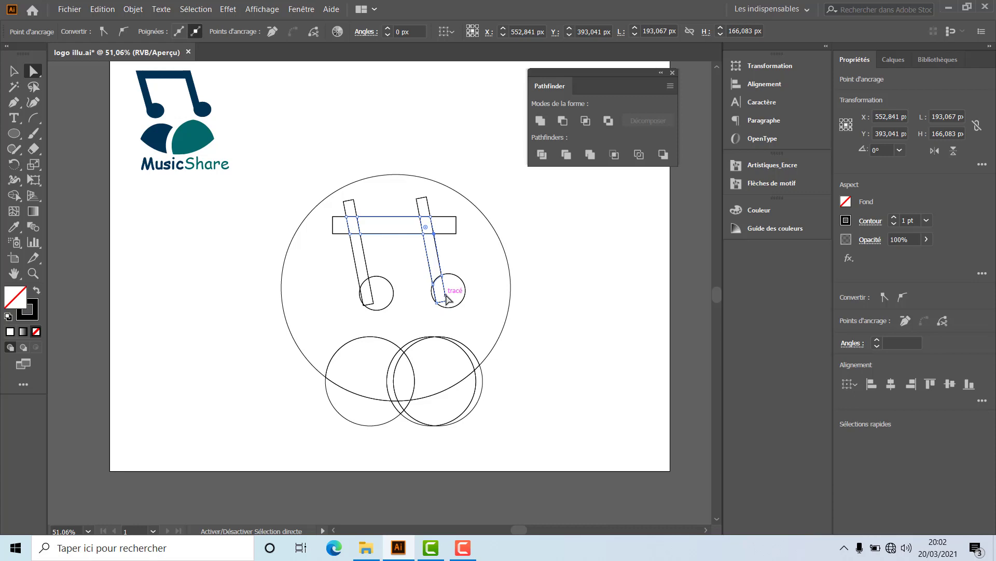
left_click(457, 307, "shift")
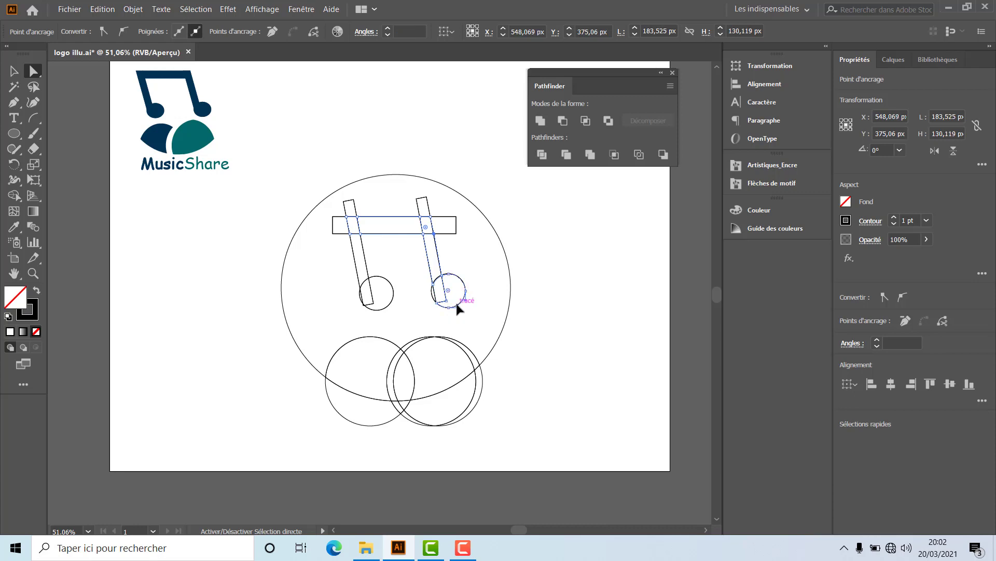
left_click(457, 307, "shift")
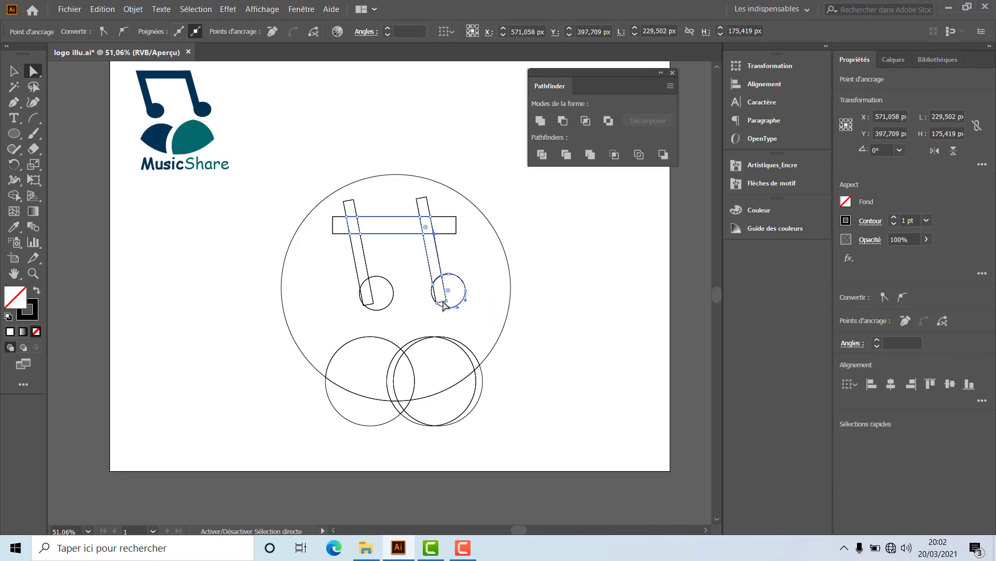
left_click(387, 310, "shift")
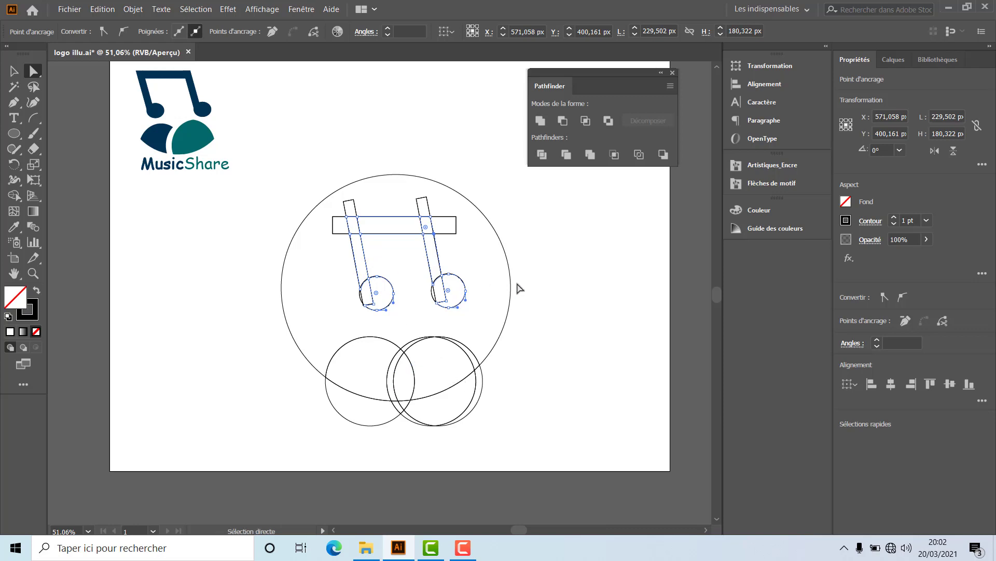
left_click(846, 202)
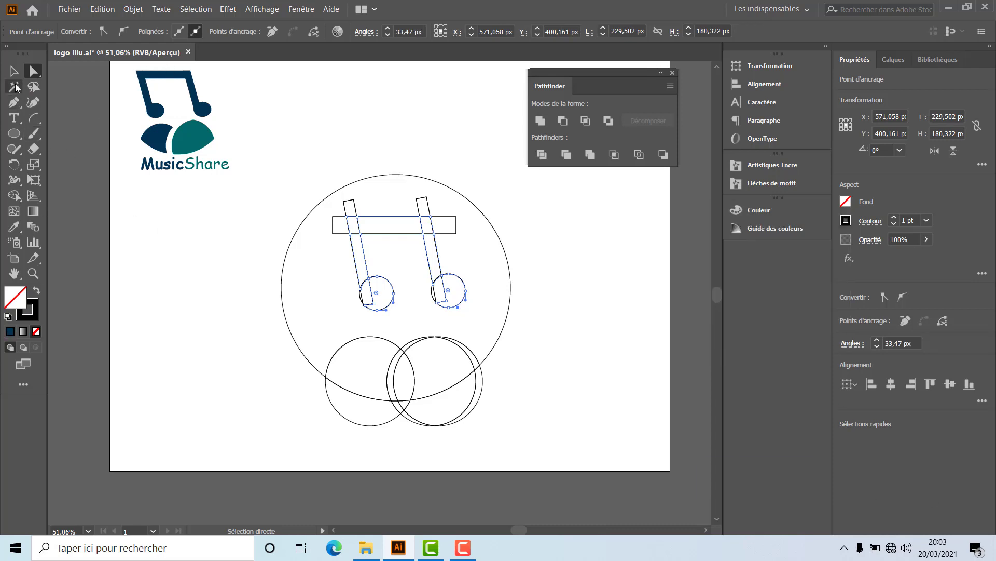
left_click(12, 72)
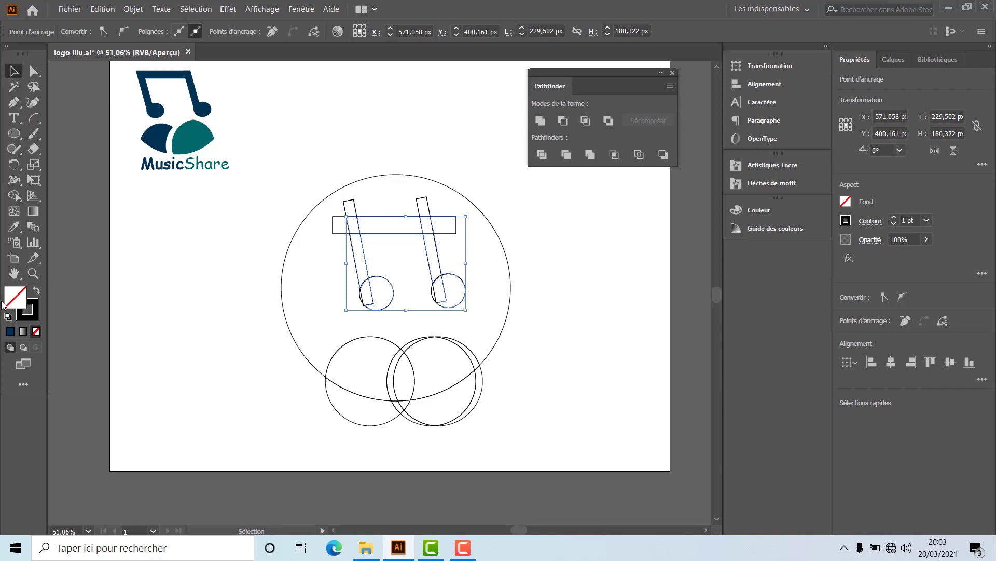
left_click(13, 226)
left_click(162, 109)
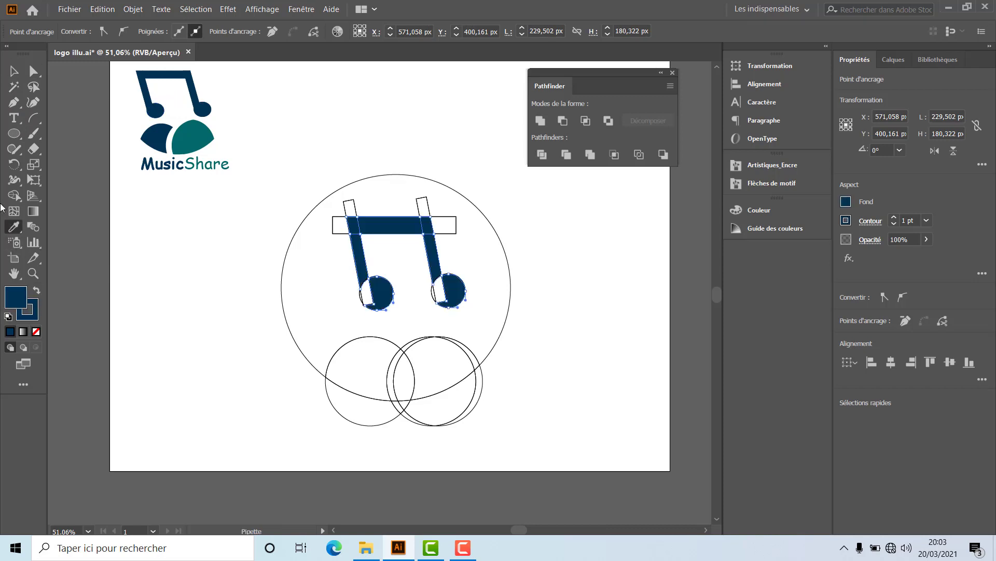
Fill the remaining white pieces inside the two note heads with the dark blue sampled from the beam
left_click(14, 72)
left_click(33, 73)
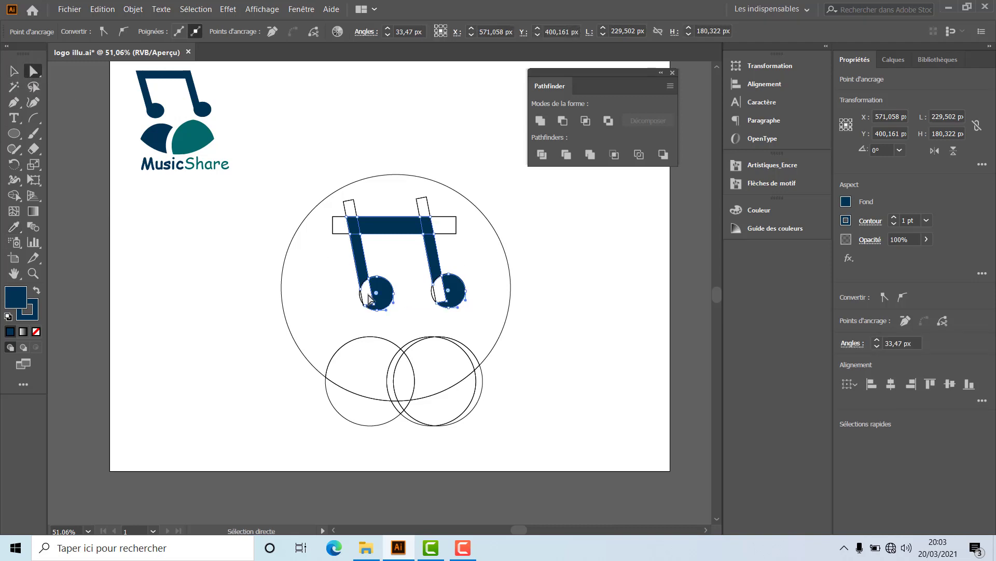
left_click(372, 293)
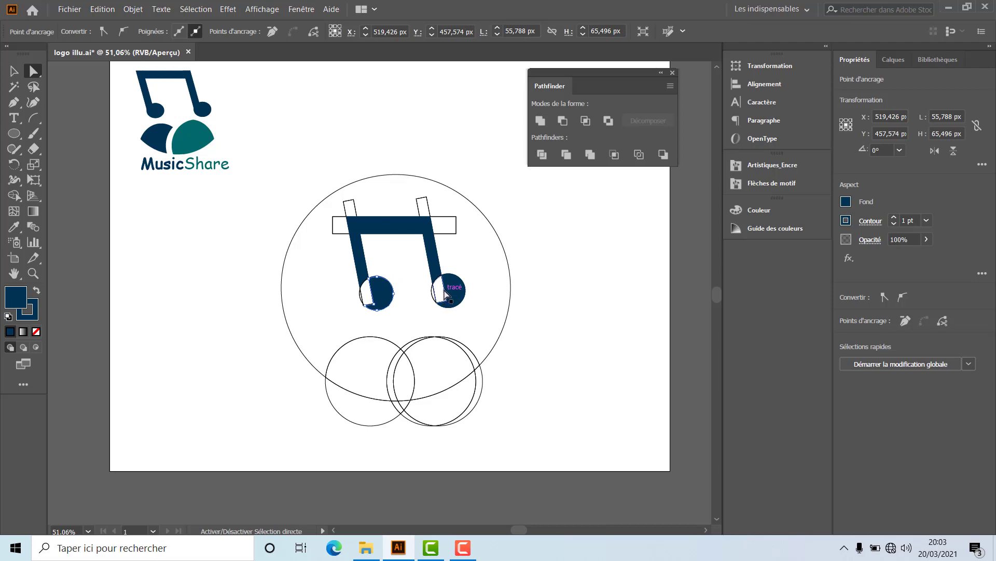
left_click(445, 294, "shift")
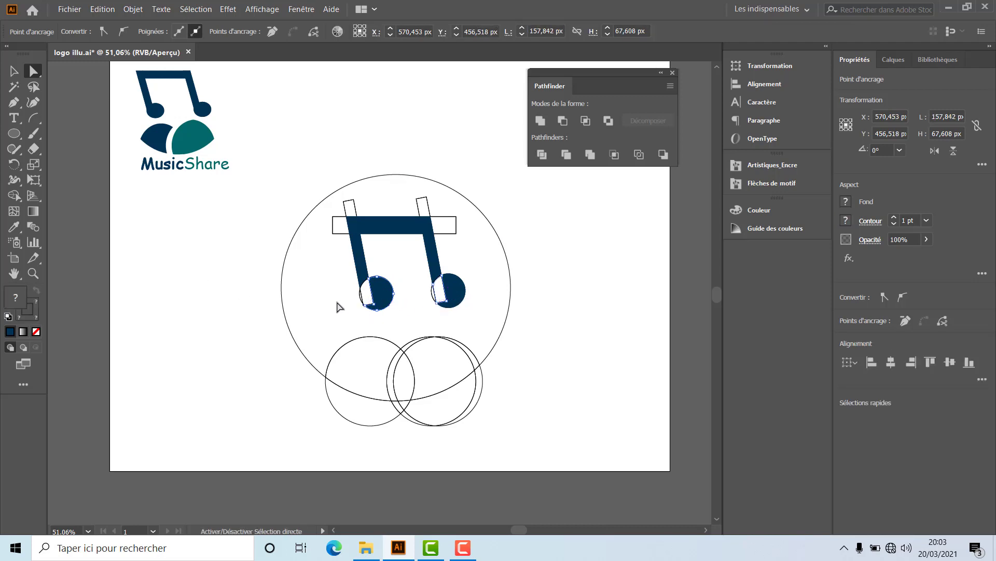
left_click(363, 298, "shift")
left_click(374, 297, "shift")
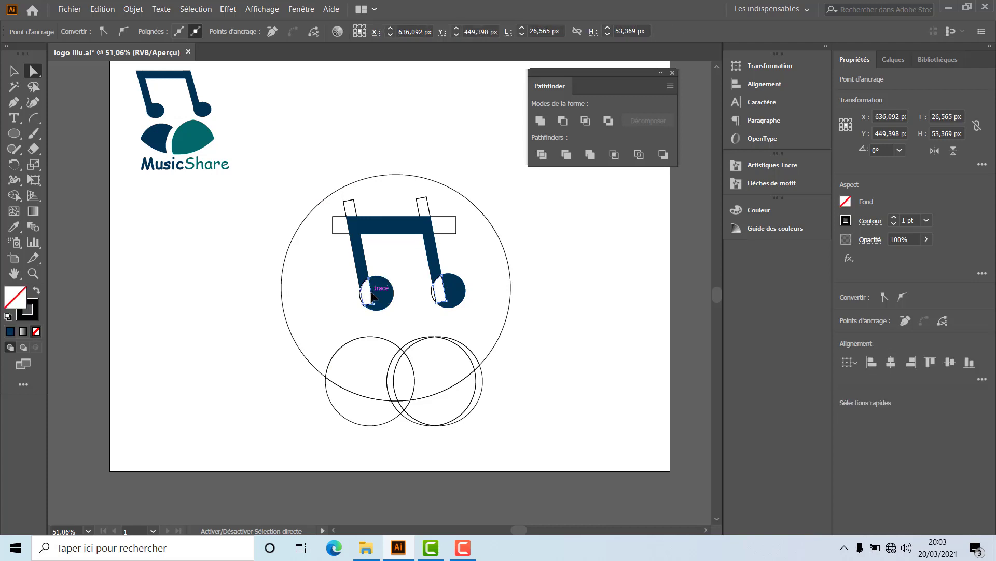
left_click(20, 69)
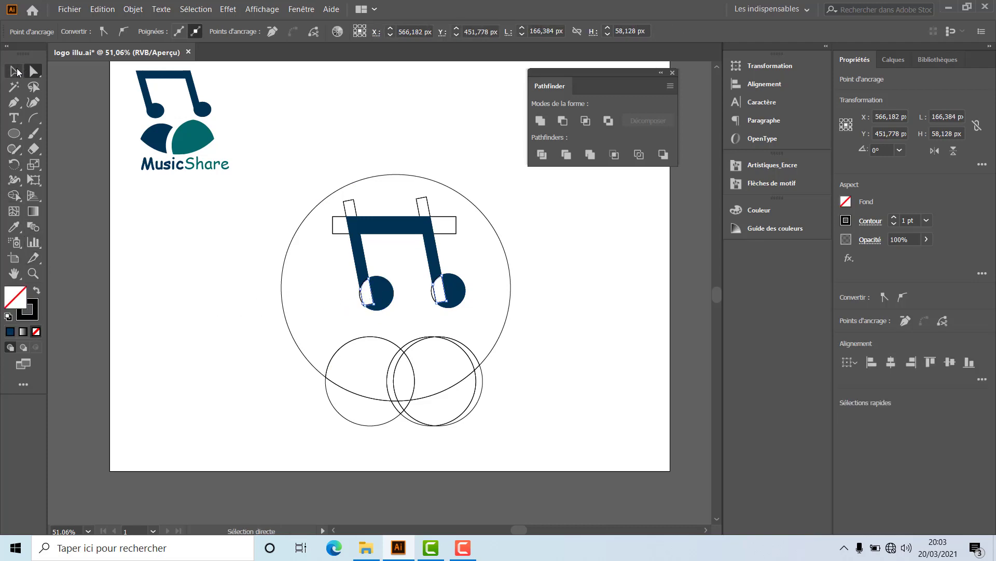
left_click(14, 227)
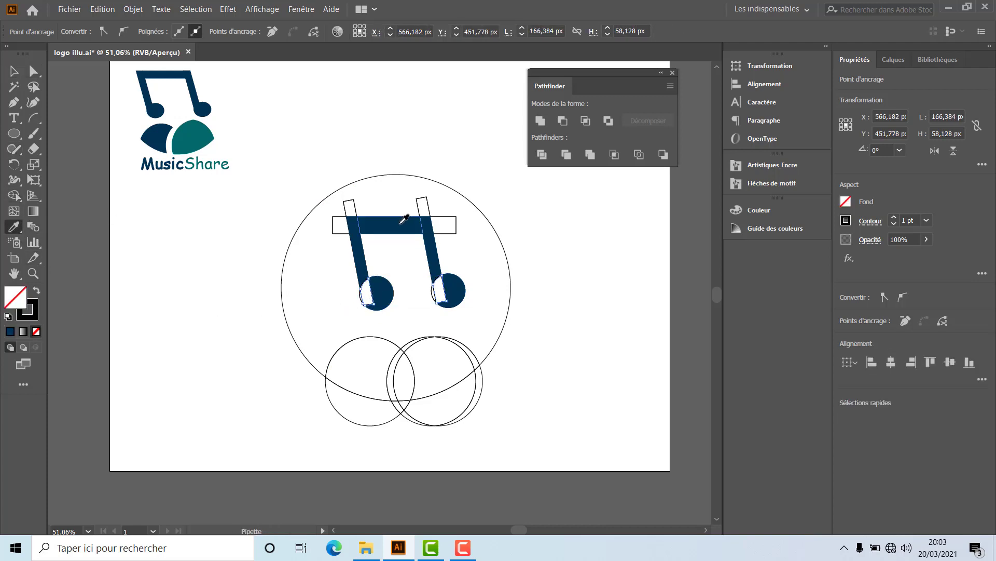
left_click(401, 224)
left_click(14, 71)
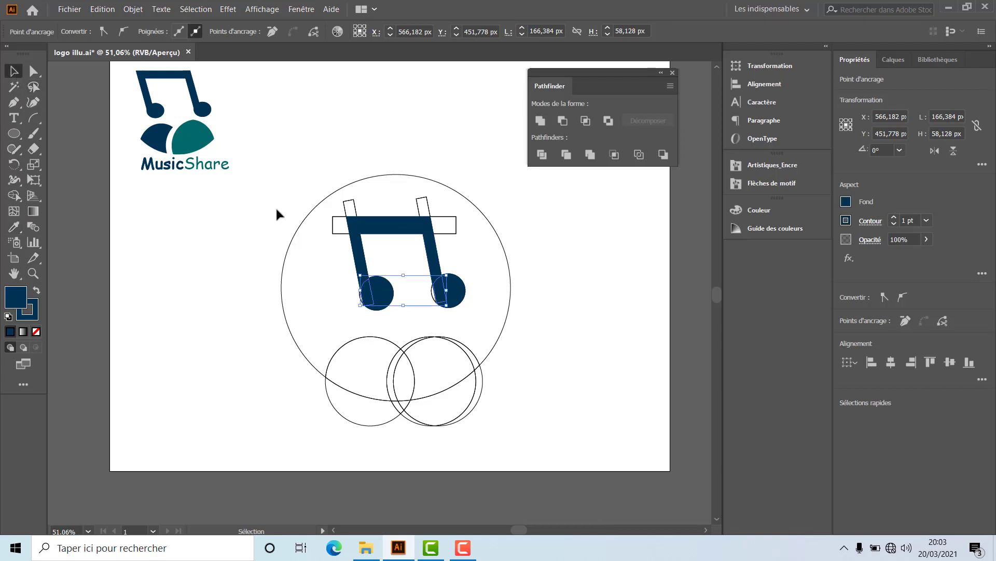
left_click(501, 291)
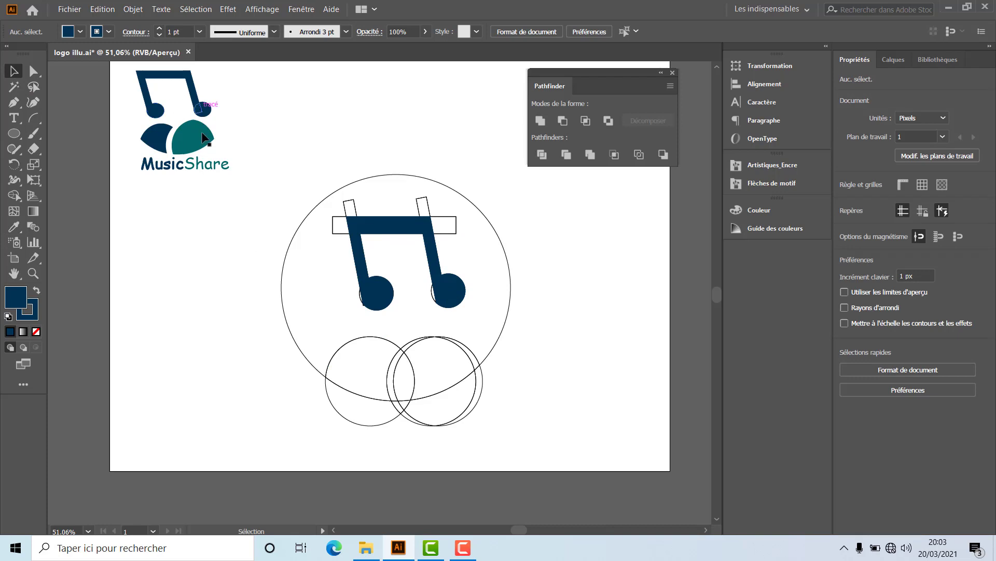
Delete the unfilled stub of the left stem that sticks out above the note's beam with the Direct Selection tool
left_click(340, 238)
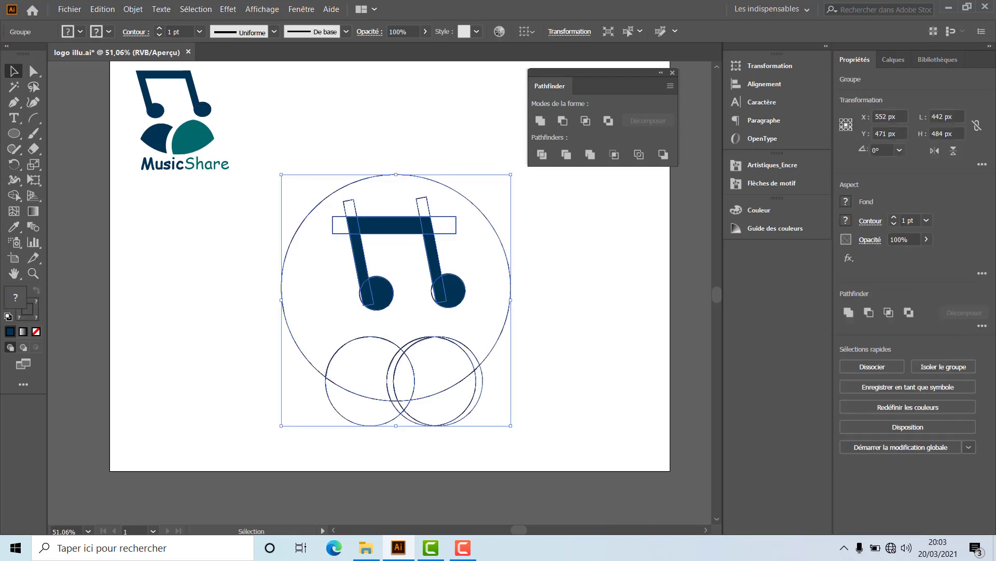
left_click(32, 71)
left_click(286, 122)
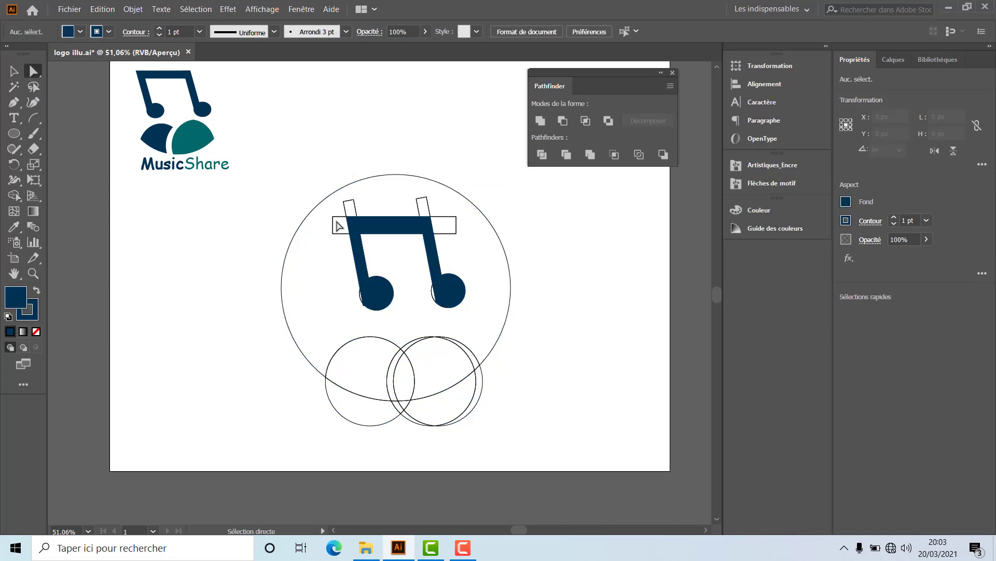
left_click_drag(352, 202, 352, 204)
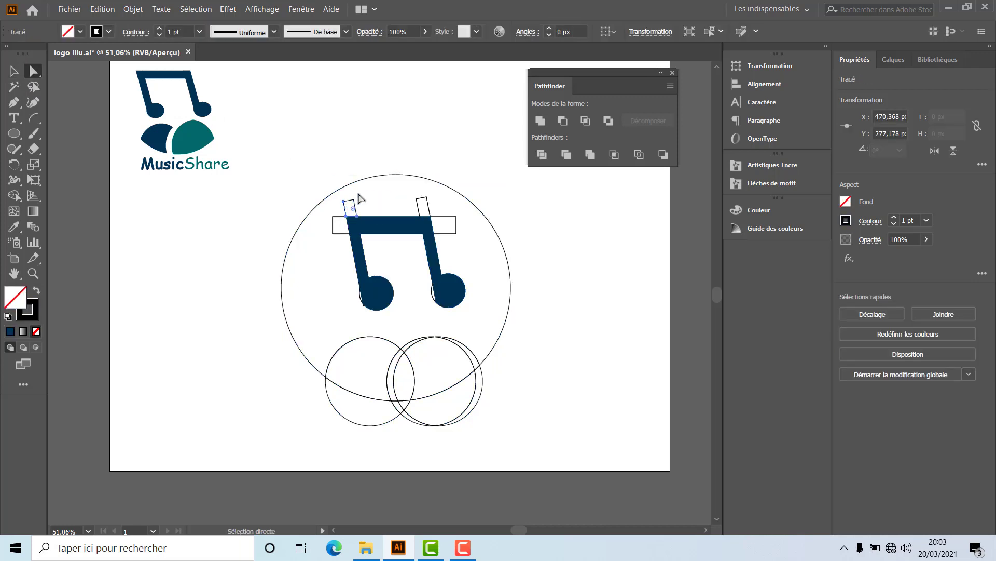
left_click(352, 206)
left_click(354, 200)
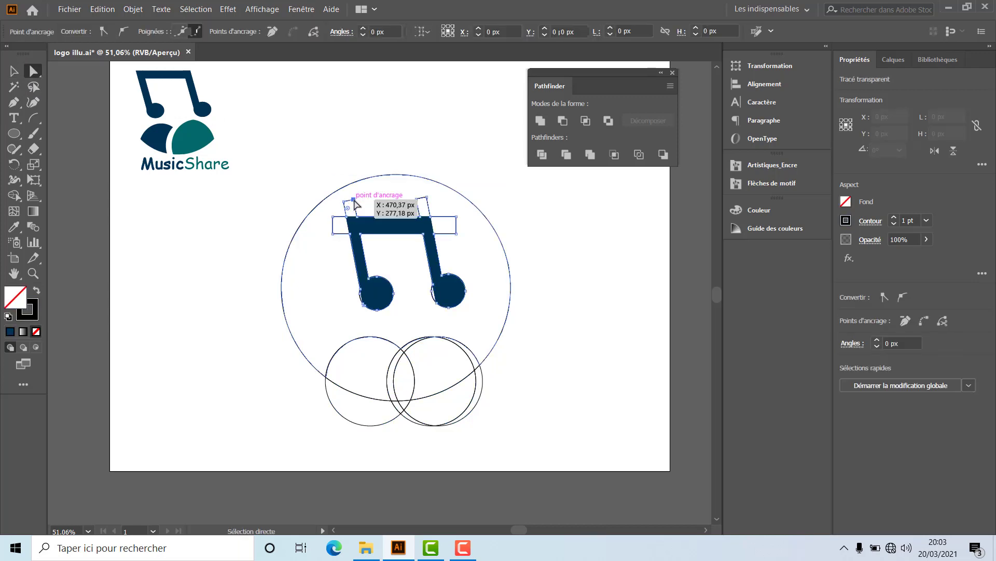
key("Delete")
left_click(343, 201)
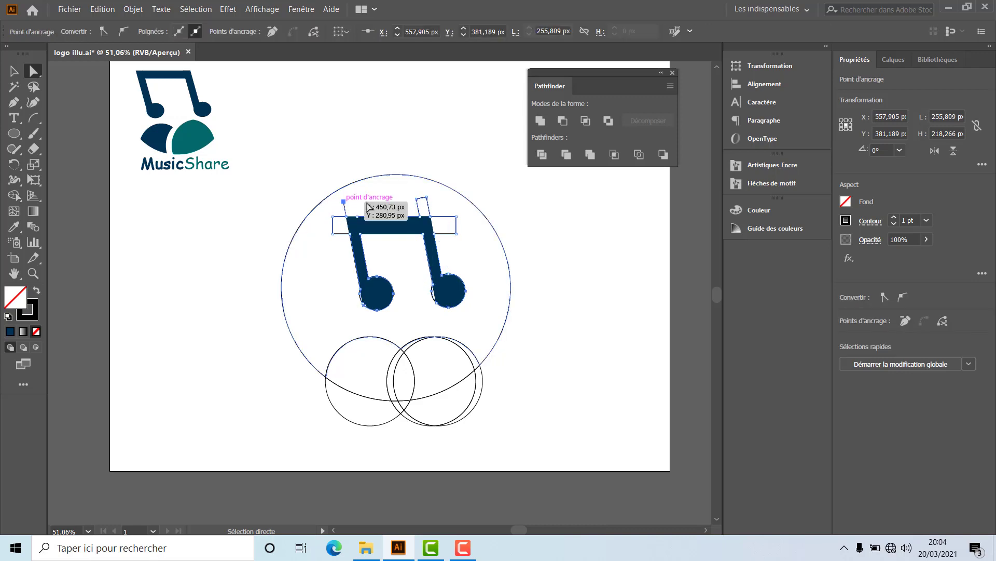
key("Delete")
Delete the unfilled beam outline that extends beyond the left stem, including its leftover lower line
left_click(333, 217)
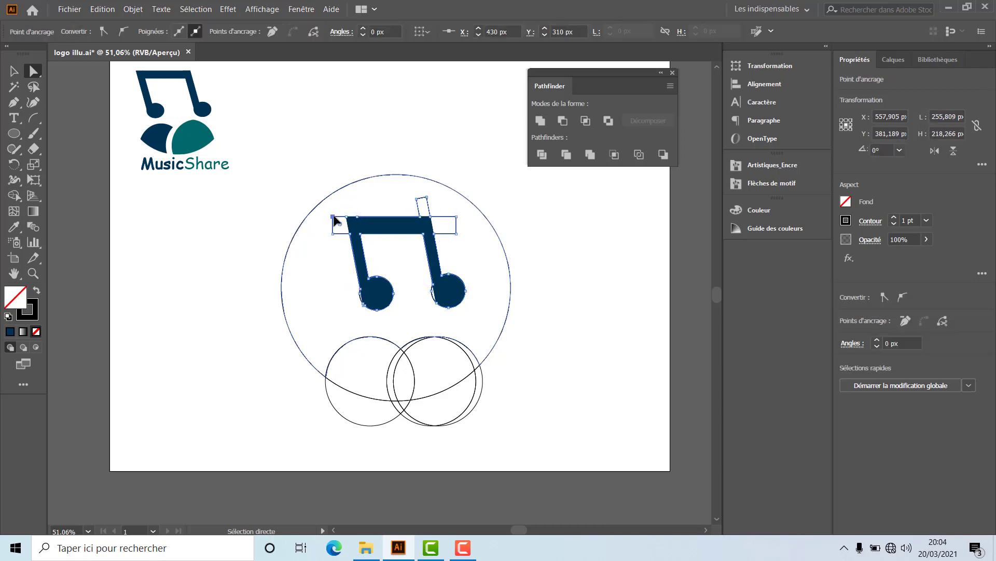
key("Delete")
left_click(333, 217)
key("Delete")
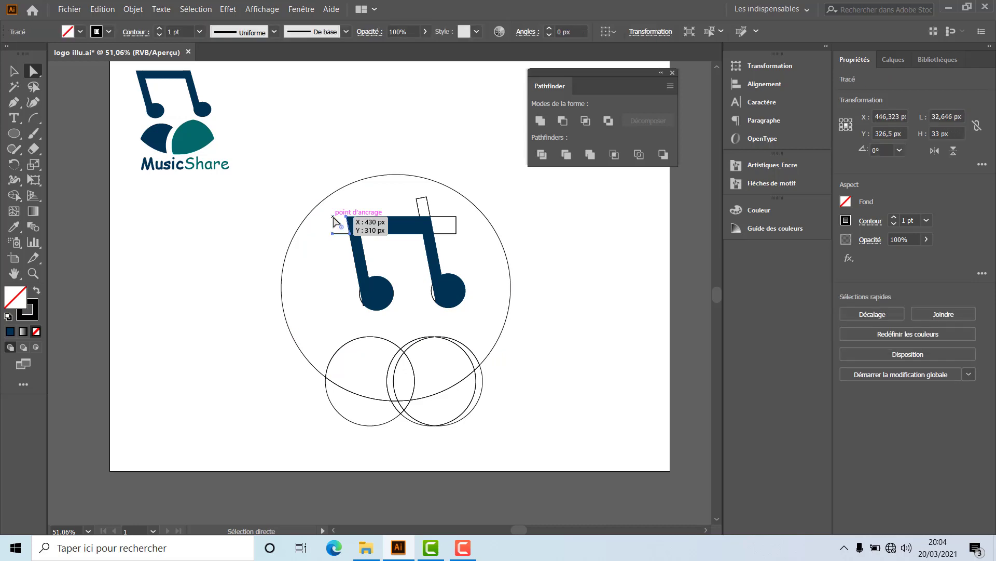
left_click(331, 233)
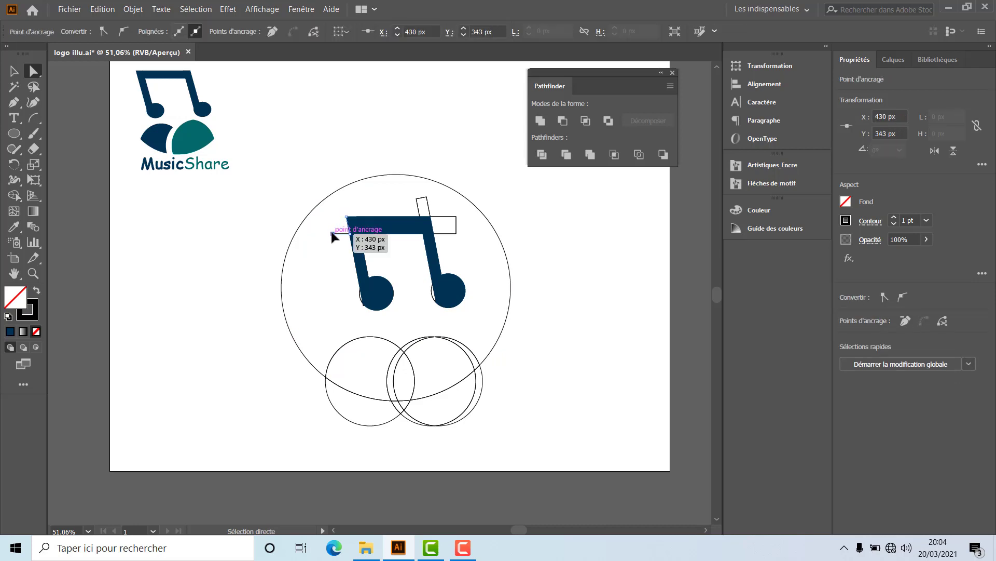
key("Delete")
key("Delete")
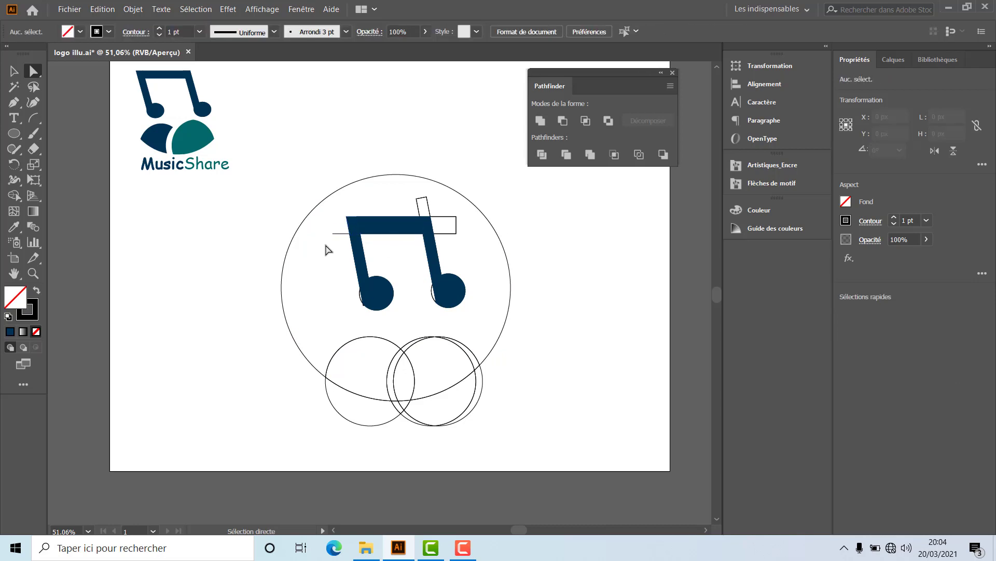
left_click(334, 233)
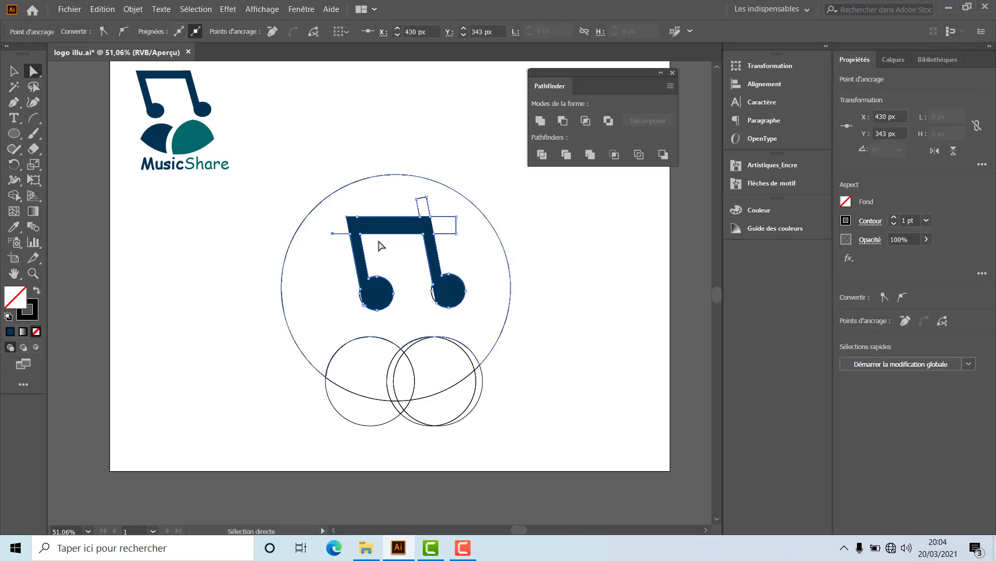
key("Delete")
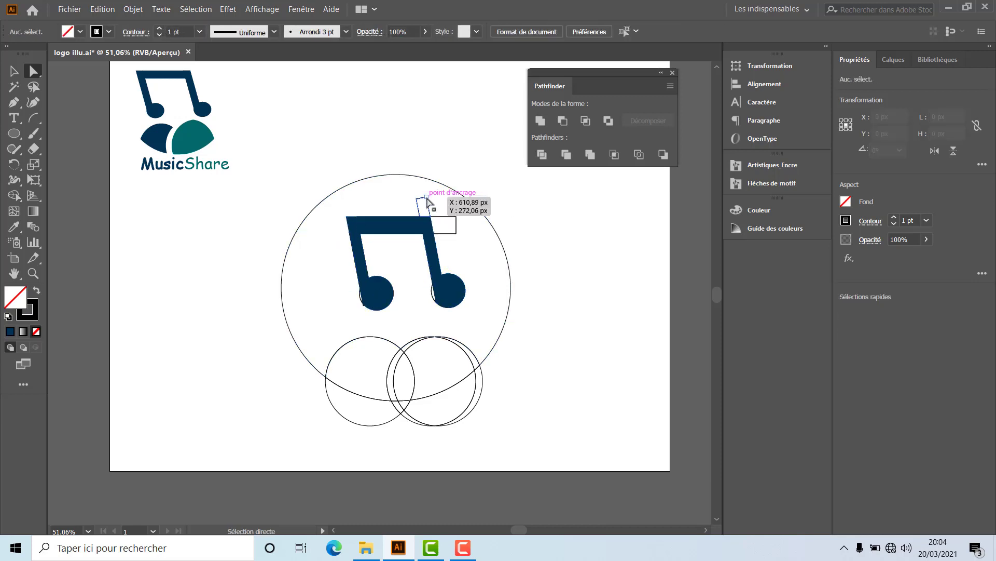
Delete the unfilled stub of the right stem that sticks out above the note's beam
left_click(427, 199)
left_click(434, 207)
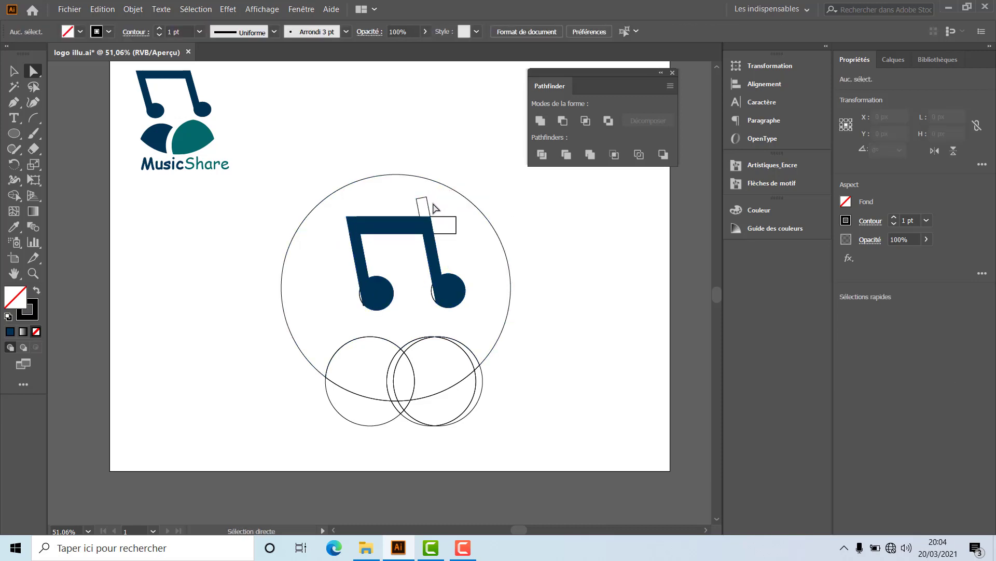
left_click(422, 200)
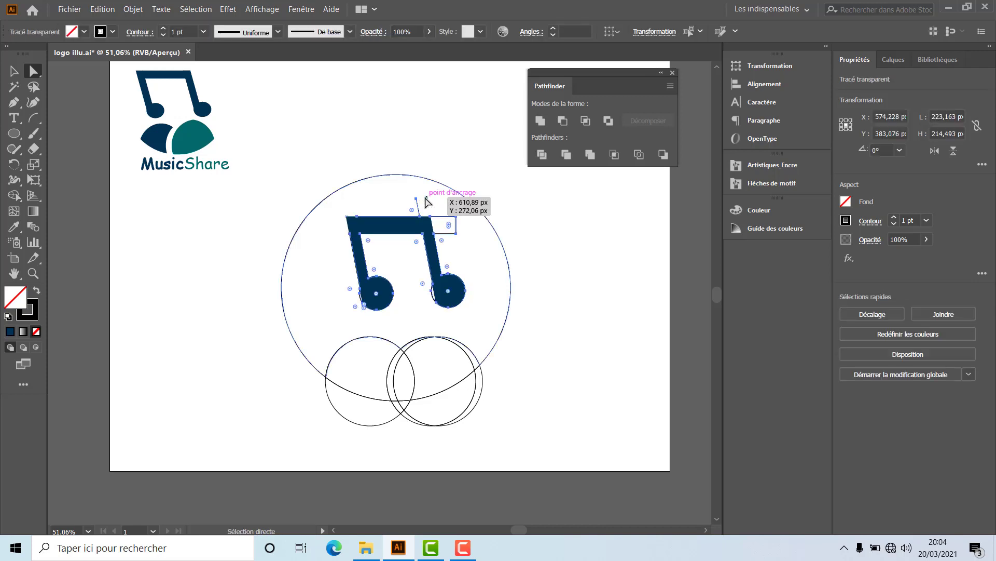
left_click(417, 200)
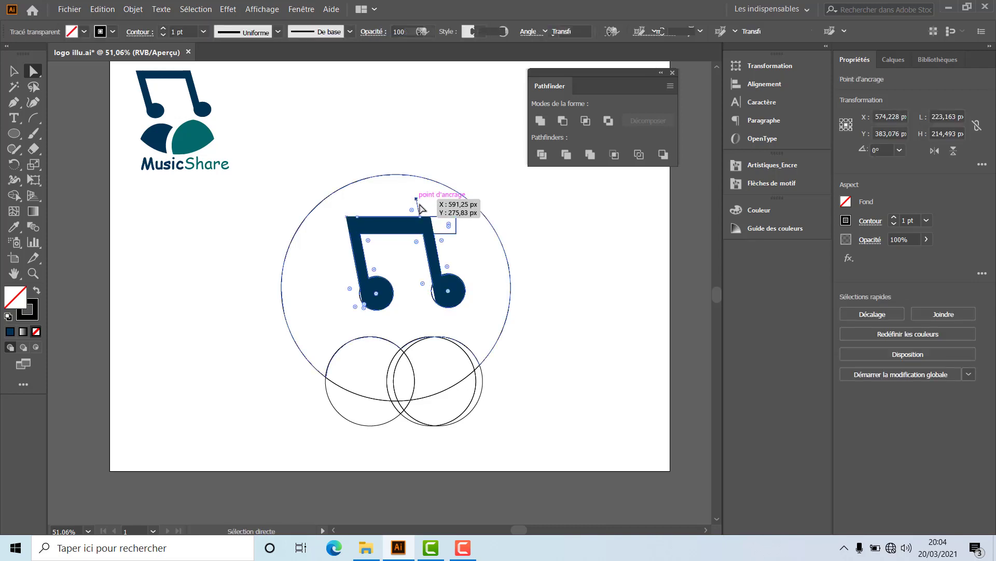
Delete the unfilled beam outline that extends beyond the right stem, including its leftover lower line
left_click(457, 217)
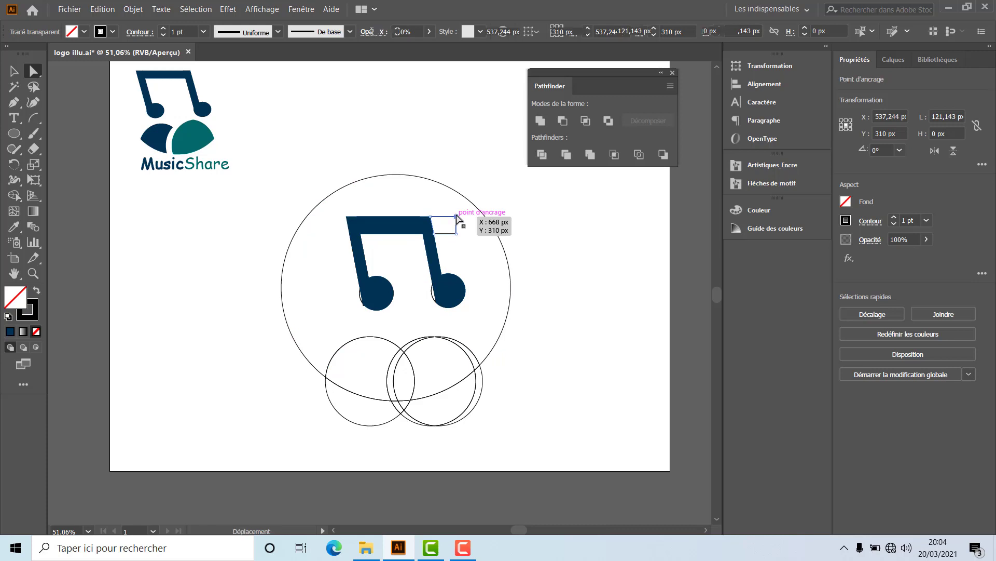
left_click_drag(458, 217, 456, 234)
key("Delete")
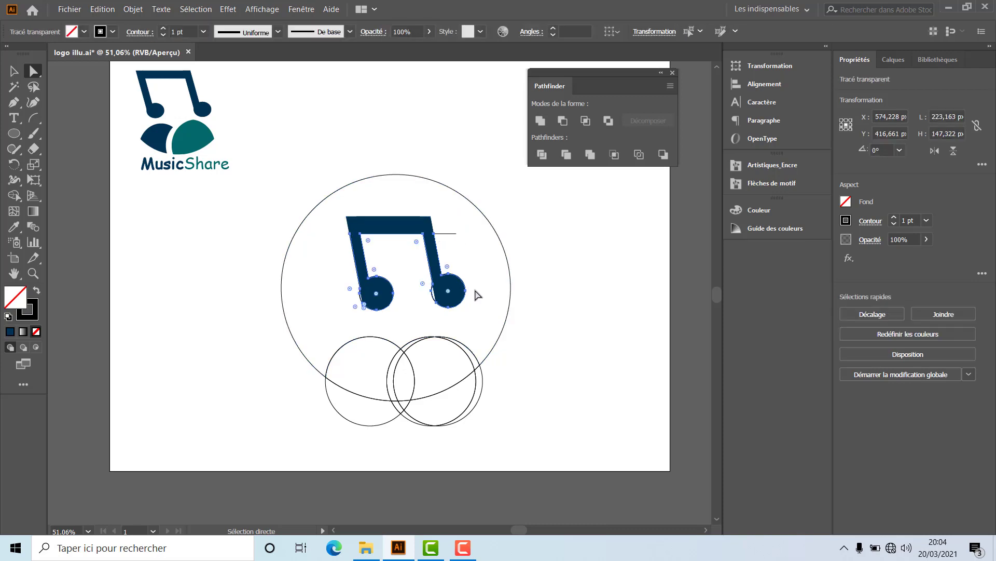
left_click(455, 234)
key("Delete")
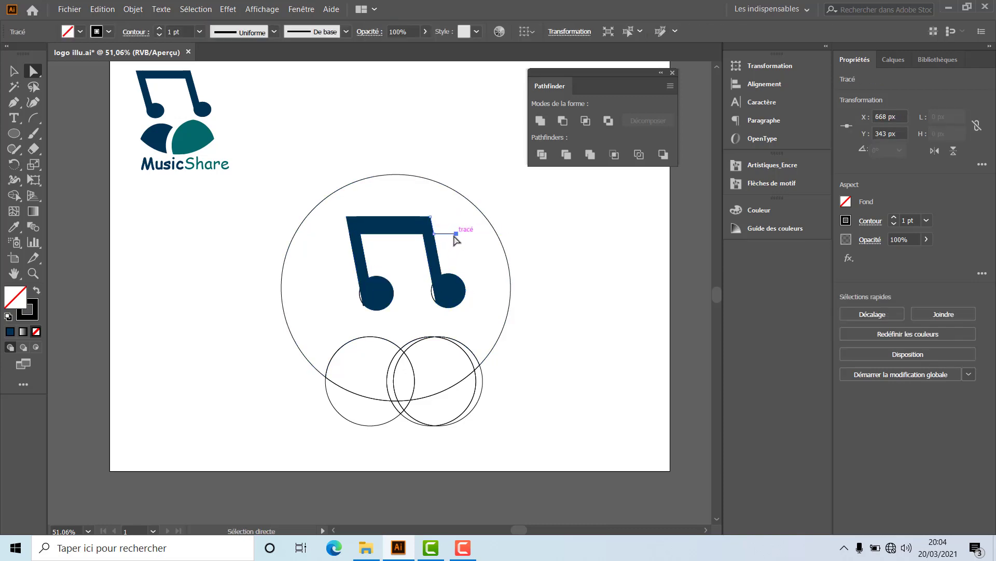
Delete the surplus circle outline beside the stem at the right note head
left_click(432, 292)
key("Delete")
key("Delete")
left_click(431, 293)
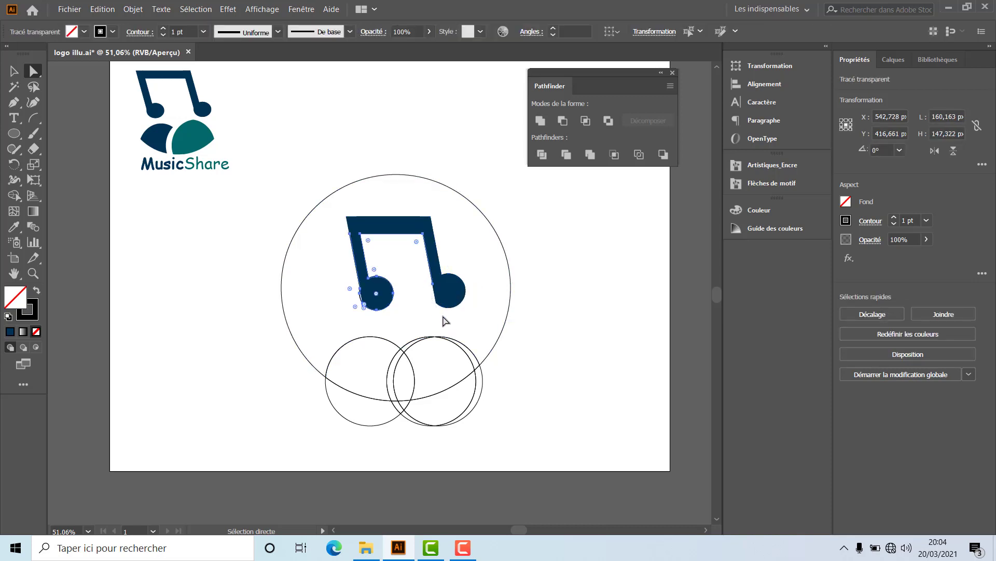
left_click(416, 302)
Delete the surplus circle outline beside the stem at the left note head and clear the selection
left_click(360, 289)
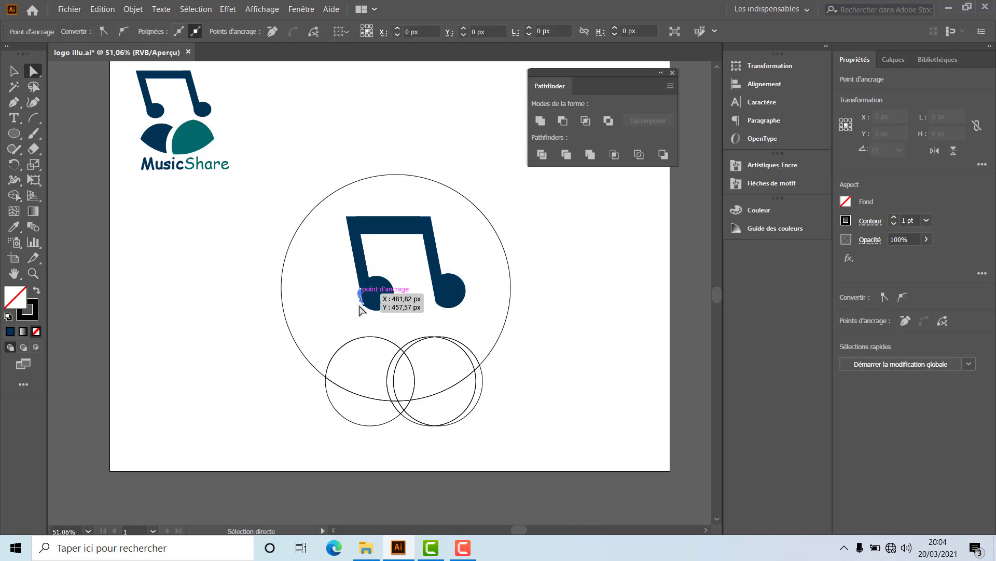
left_click(363, 296)
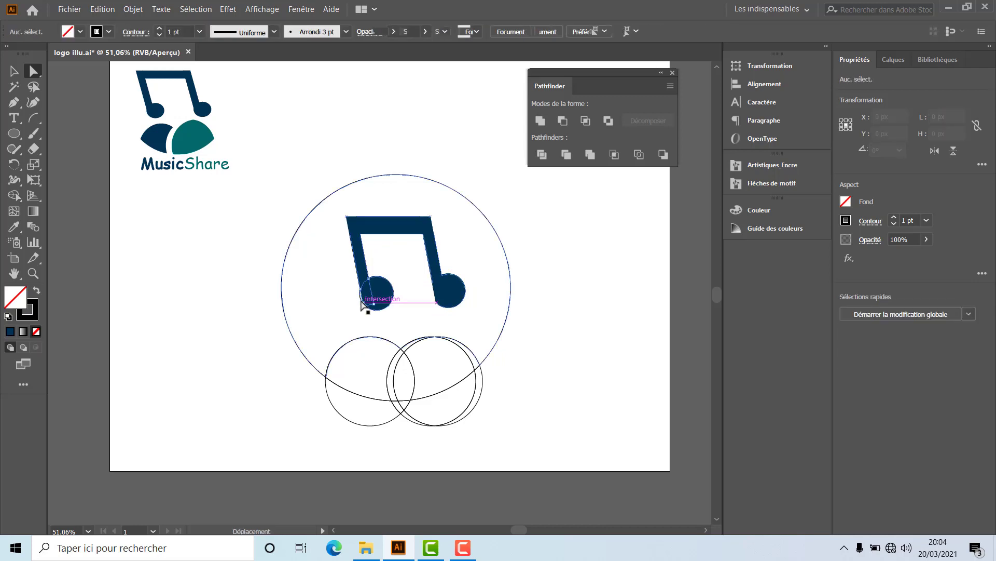
key("Delete")
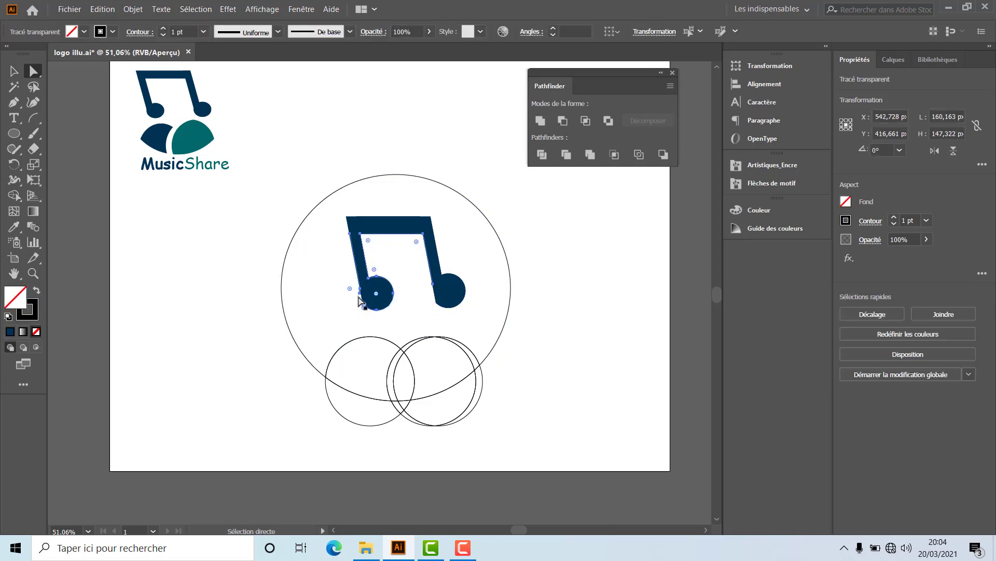
left_click(359, 293)
key("Delete")
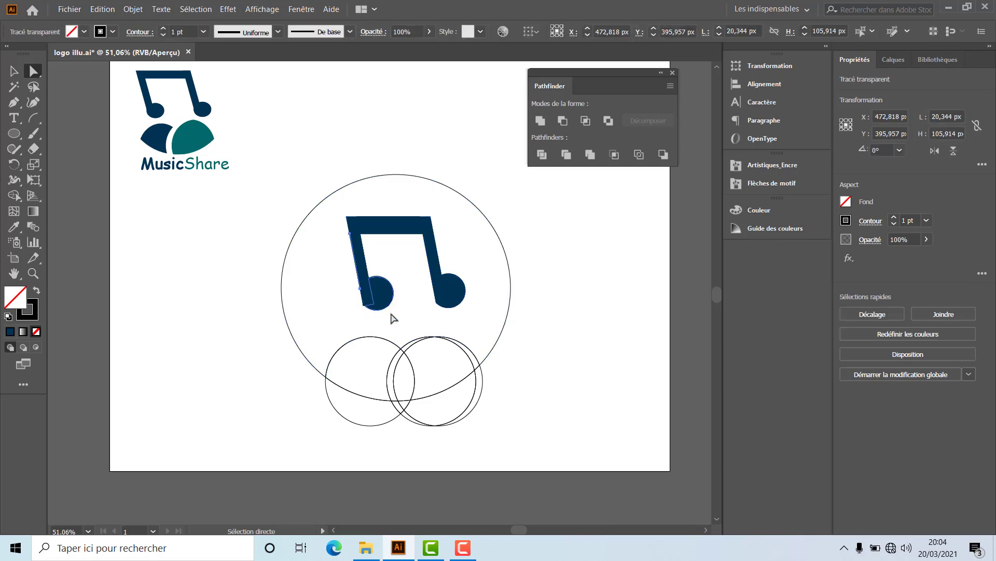
left_click(364, 306)
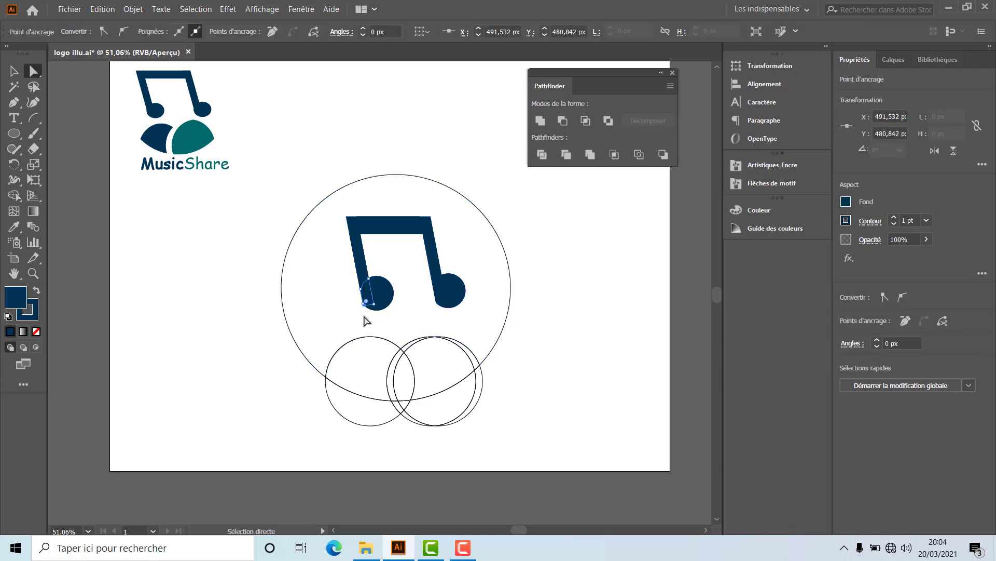
left_click(488, 330)
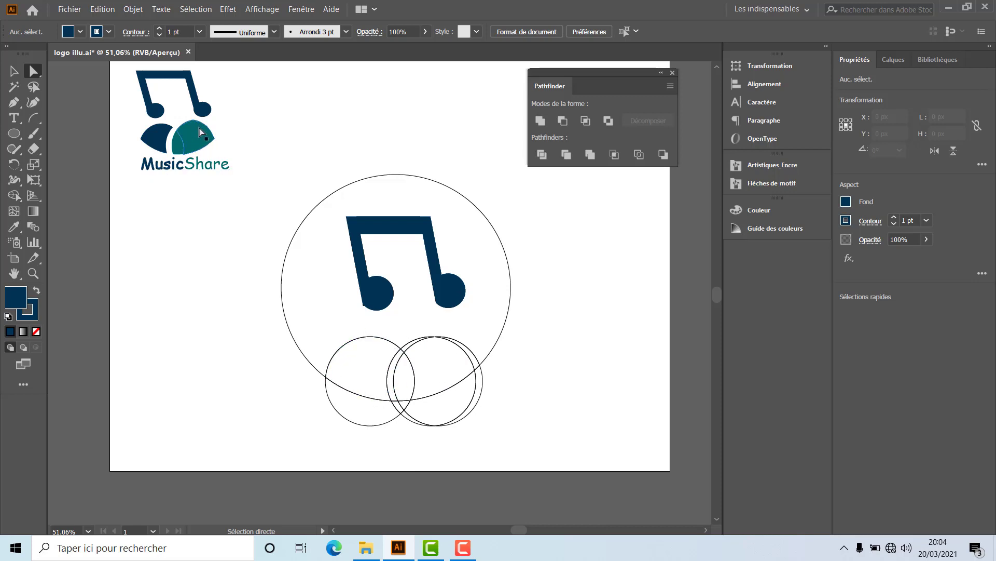
Fill the pieces of the right lower circle inside the large circle with the teal sampled from the reference logo
left_click(408, 358)
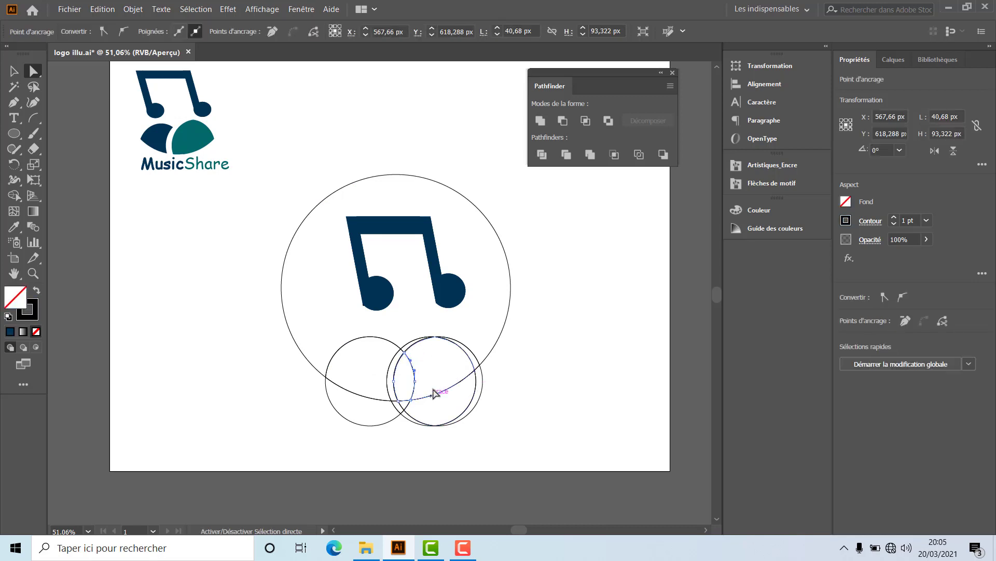
left_click(434, 338)
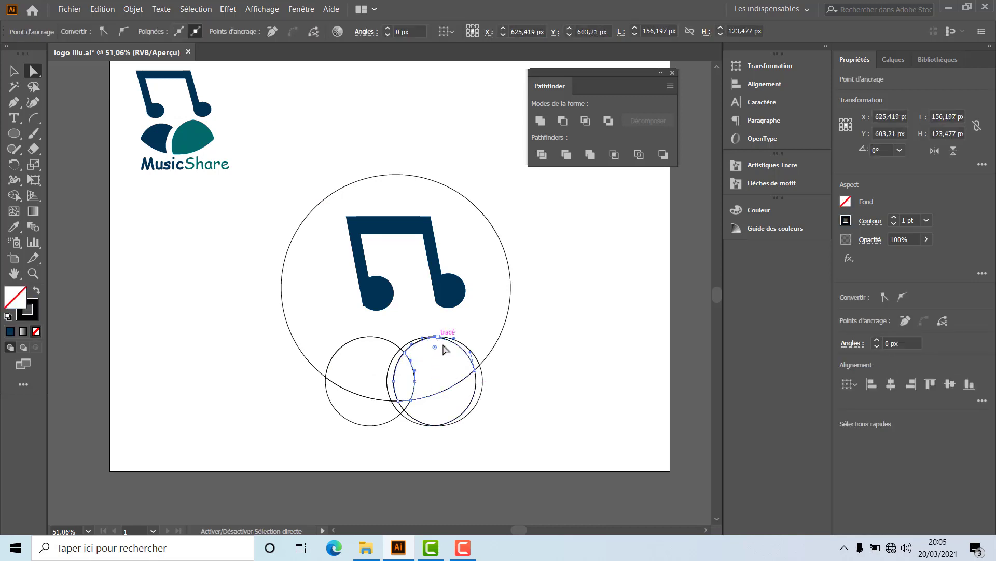
left_click(472, 362, "shift")
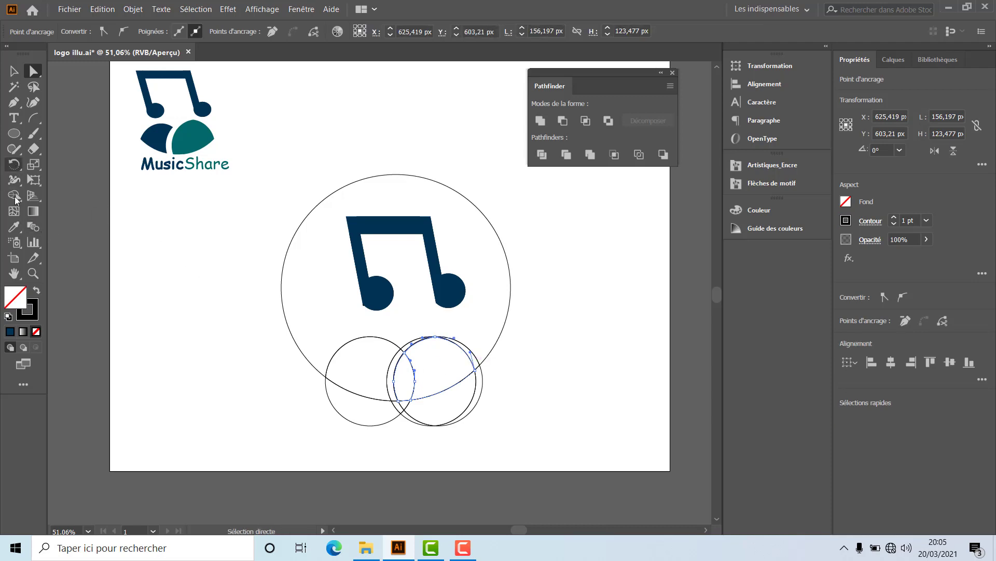
left_click(14, 71)
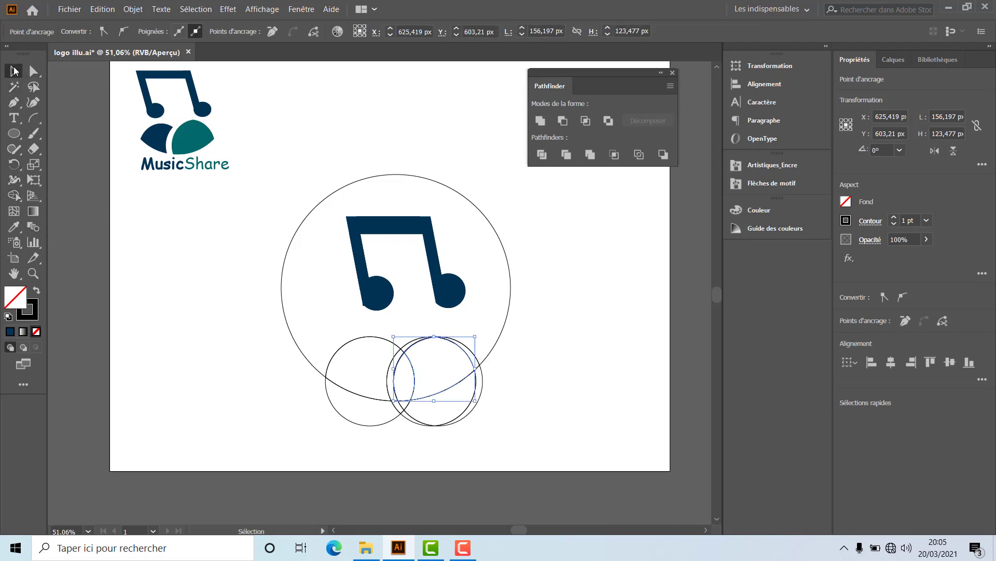
left_click(14, 226)
left_click(179, 138)
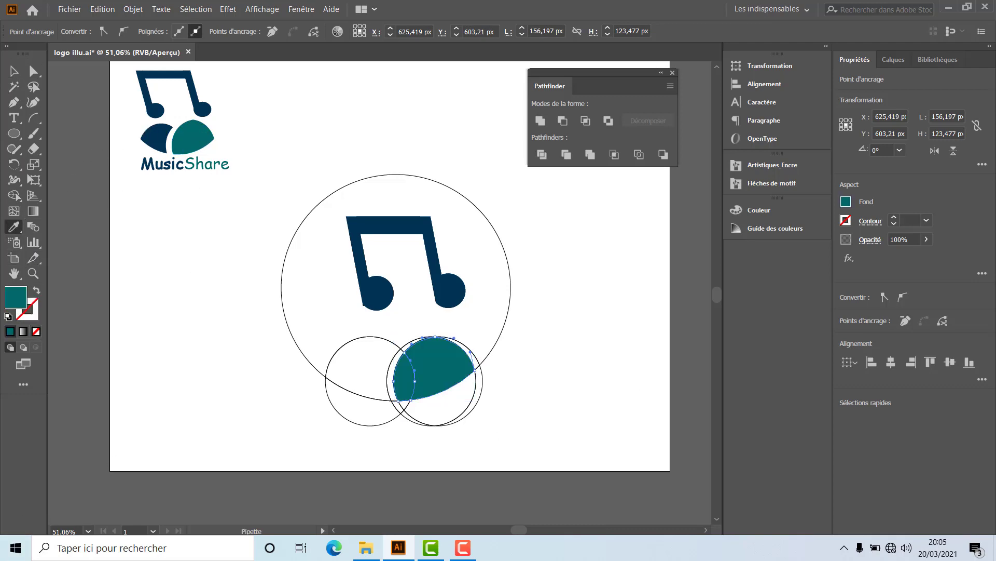
left_click(14, 70)
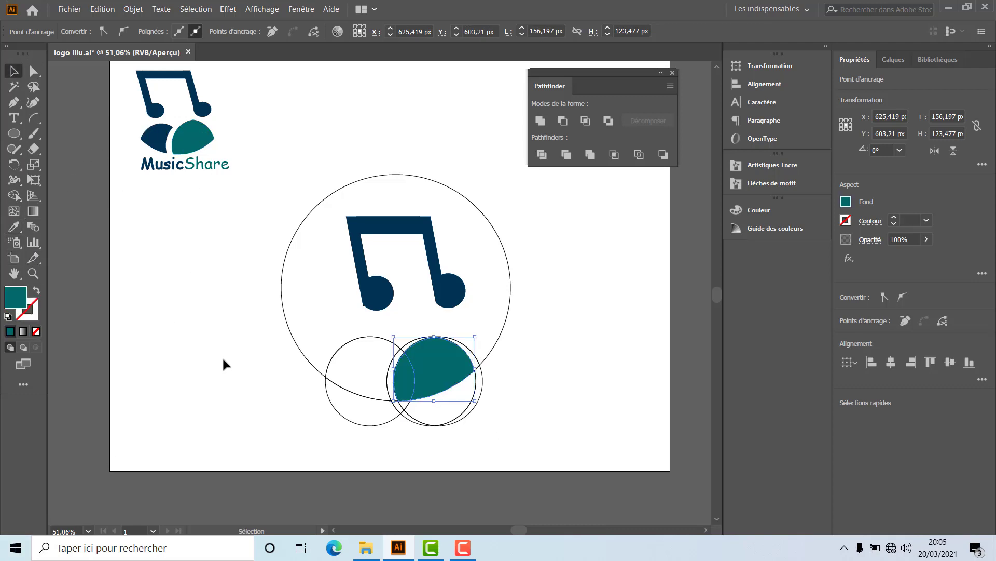
Fill the left lower circle's piece inside the large circle with the dark blue sampled from the reference logo's left rounded shape
left_click(353, 345)
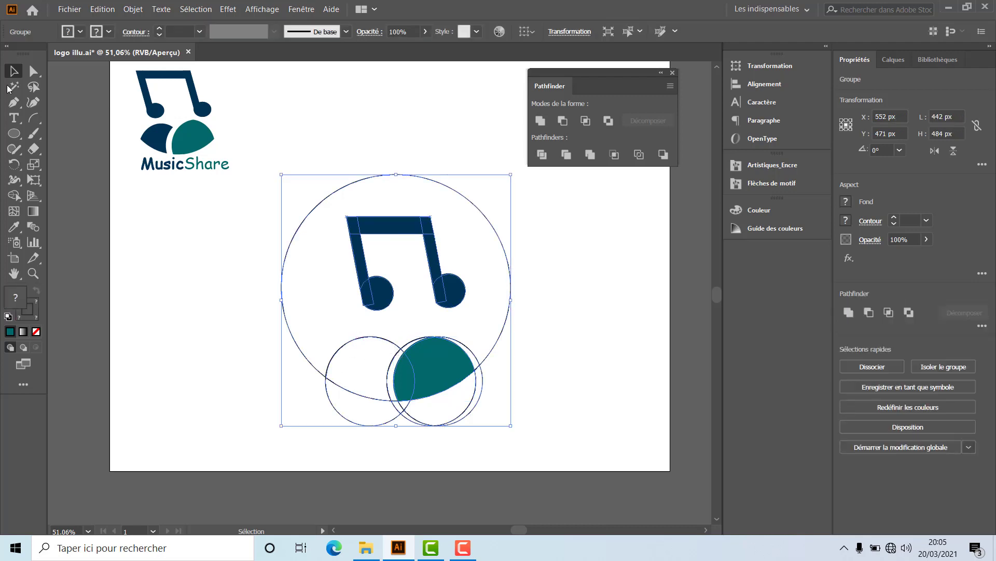
left_click(33, 71)
left_click(344, 337)
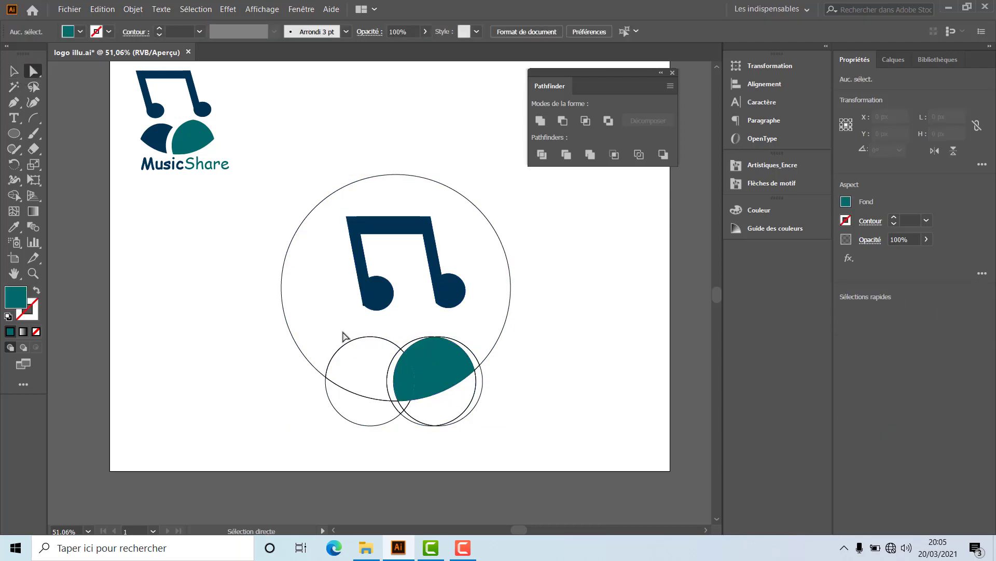
left_click(383, 337)
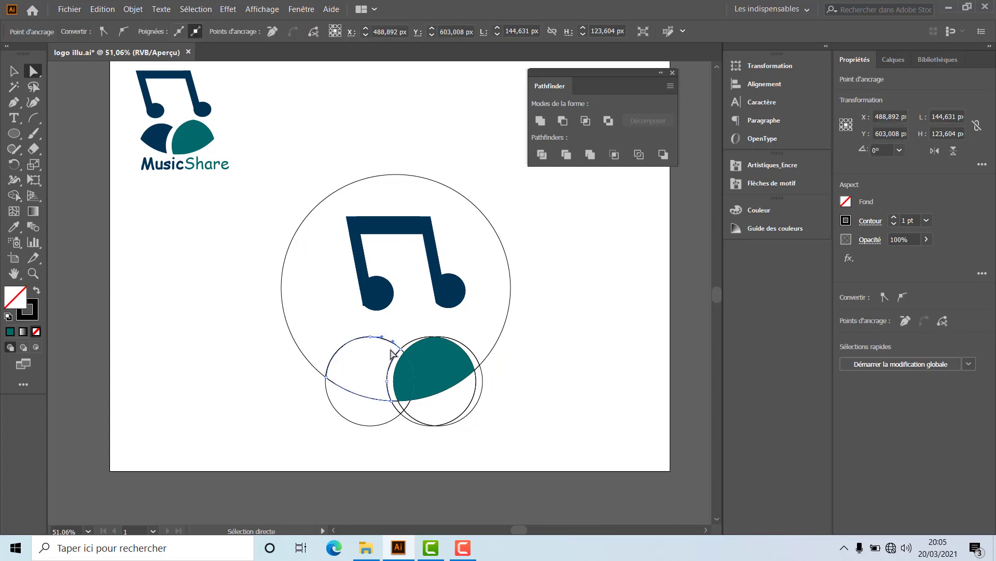
left_click(14, 226)
left_click(167, 126)
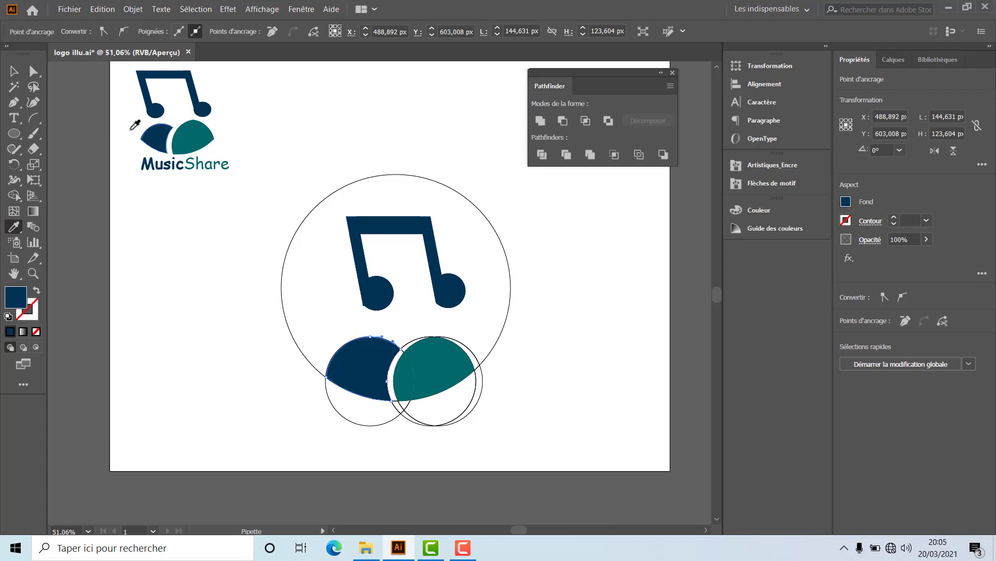
left_click(14, 70)
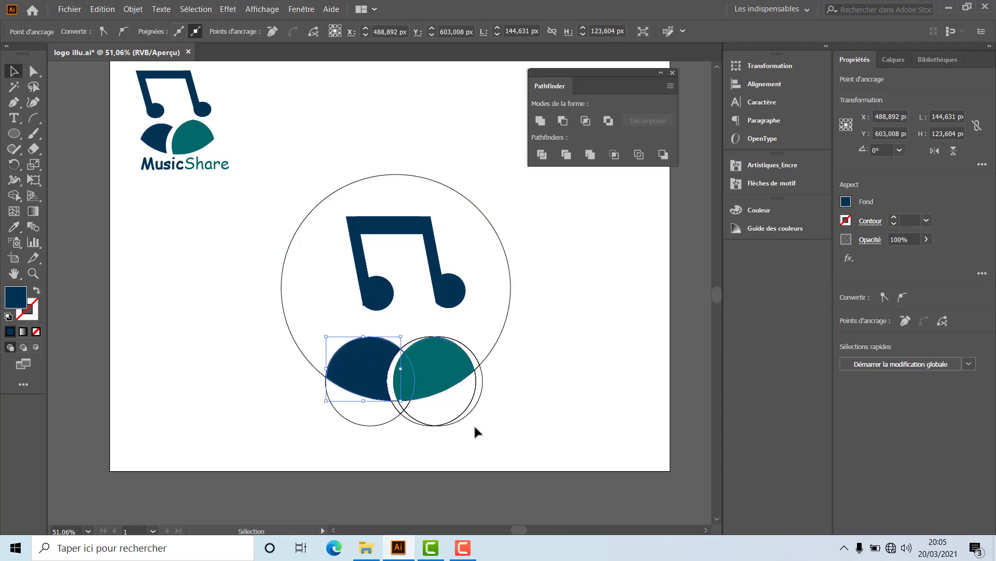
Delete the surplus circle outlines around the upper edge of the teal shape with the Direct Selection tool
left_click(33, 71)
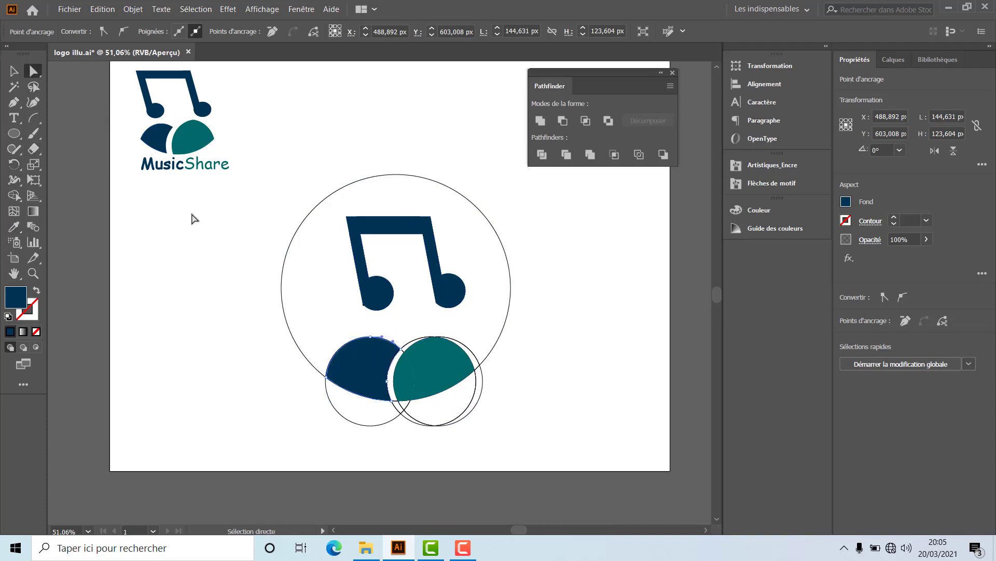
left_click(471, 352)
key("Delete")
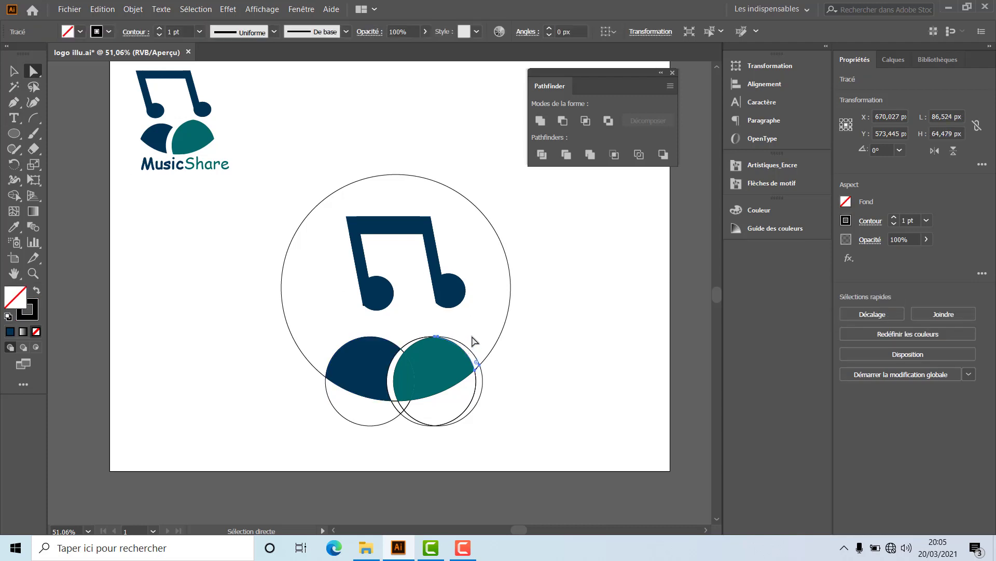
left_click(474, 359)
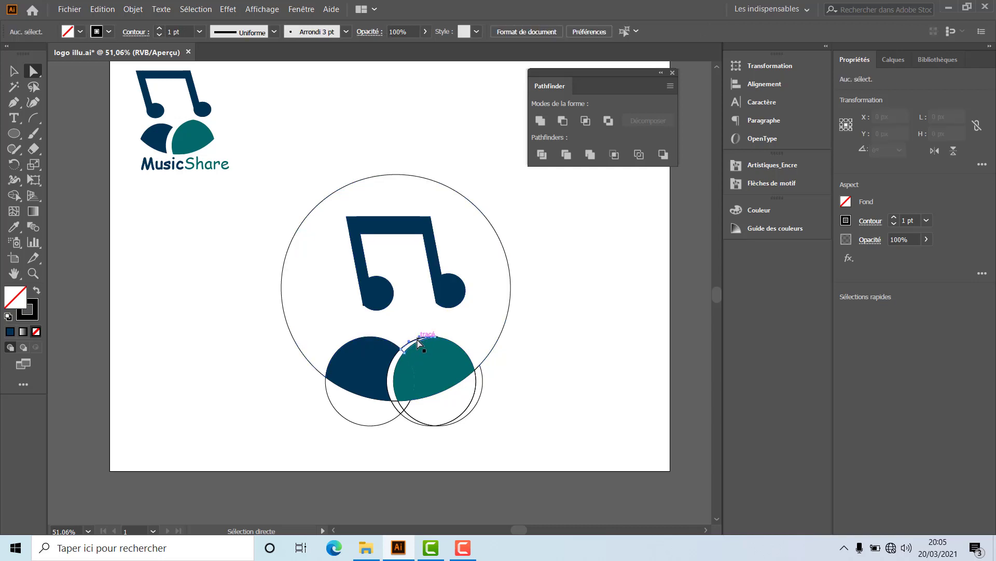
left_click(420, 339)
key("Delete")
left_click(418, 339)
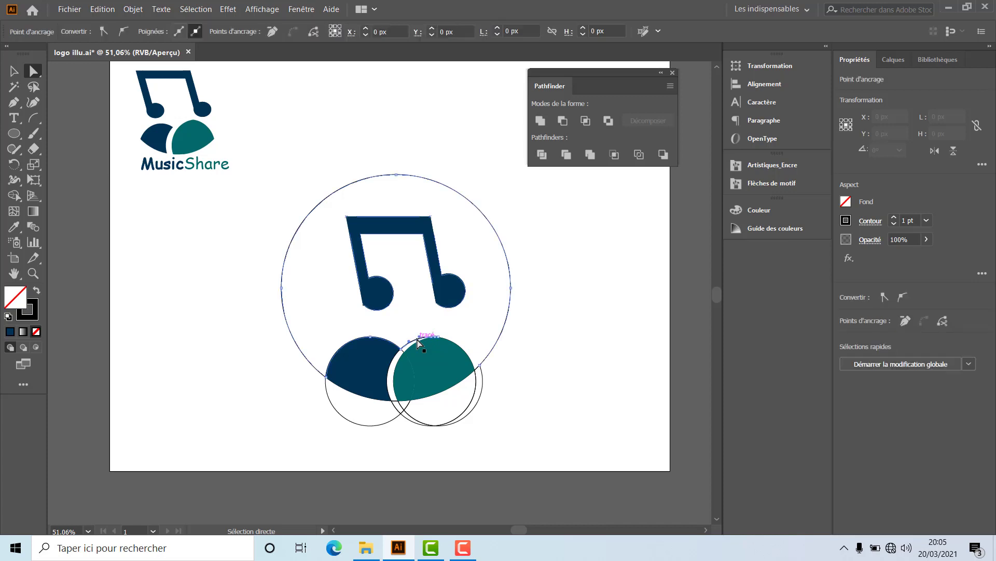
key("Delete")
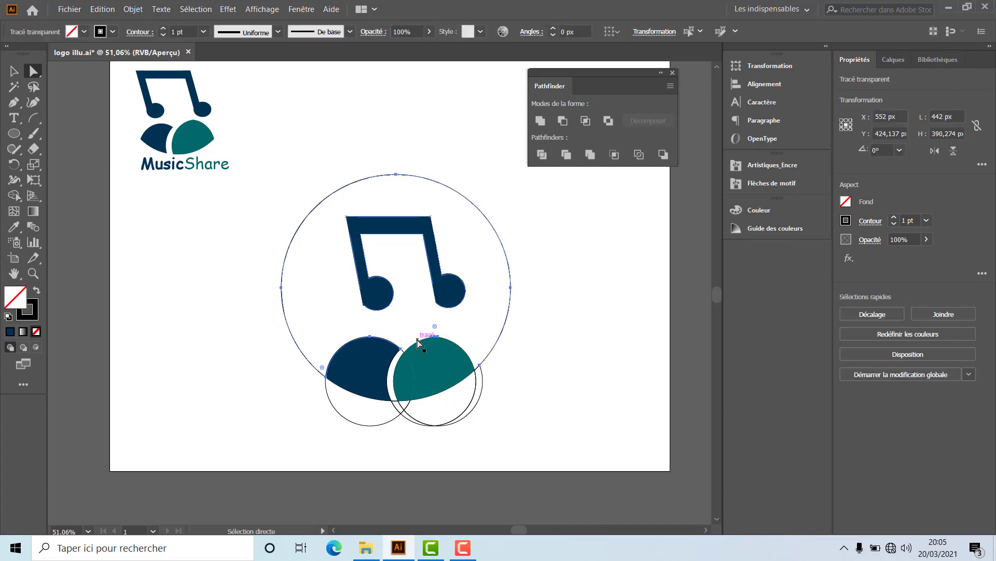
Delete the surplus outlines of the right lower circles beside and below the teal shape
left_click(483, 387)
key("Delete")
left_click(473, 397)
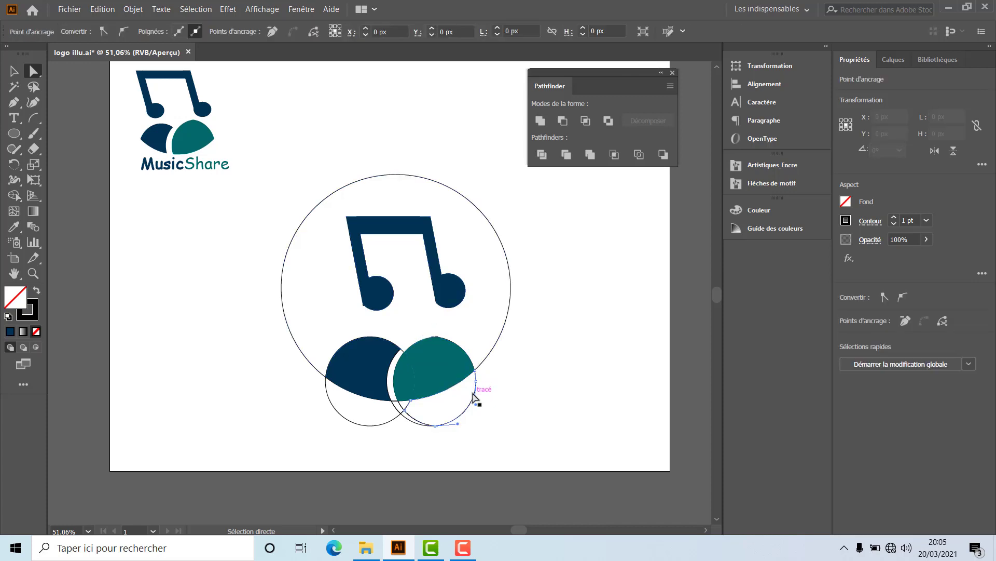
key("Delete")
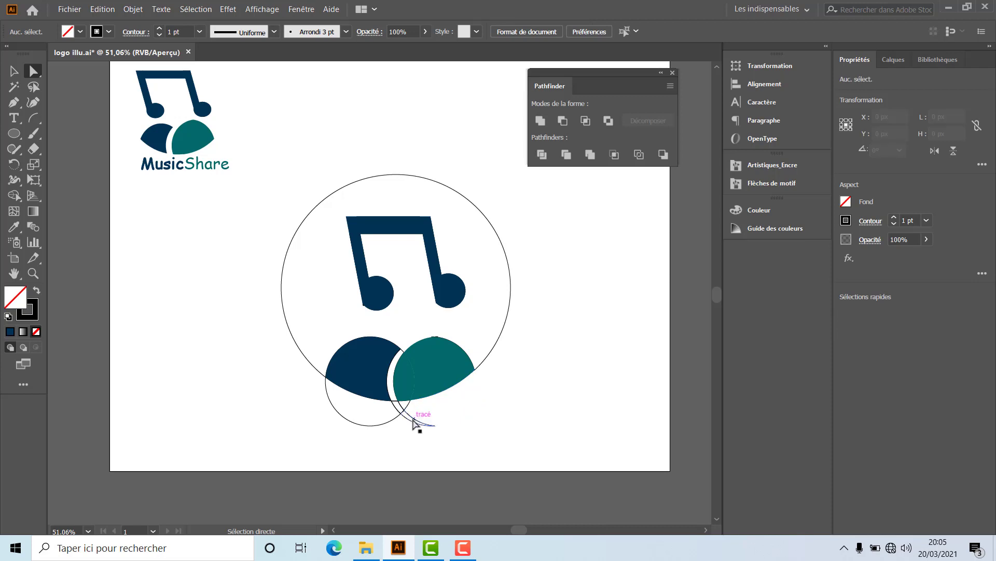
left_click(414, 422)
left_click(405, 408)
key("Delete")
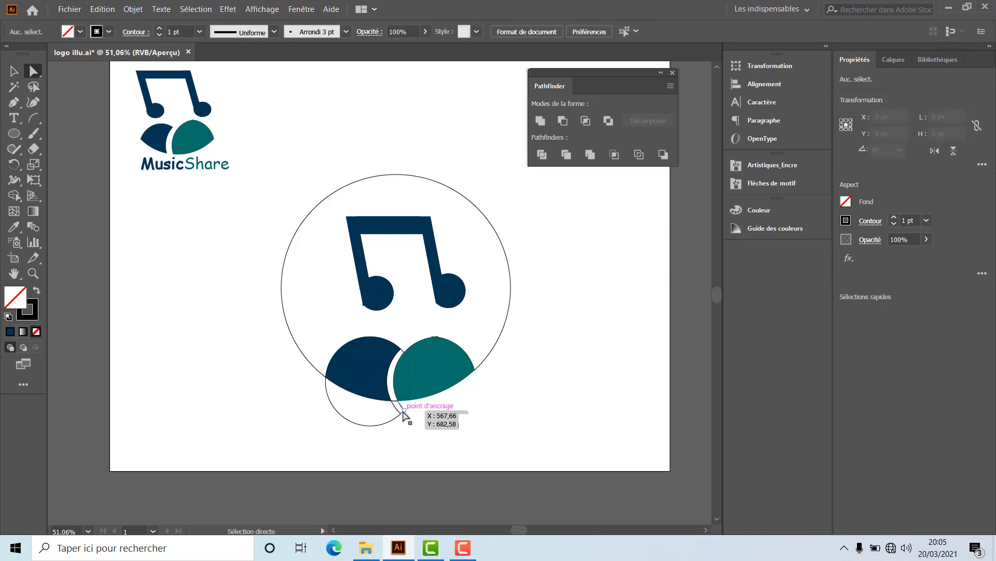
Delete the remaining lower circle outline beneath the dark blue shape
left_click(404, 410)
key("Delete")
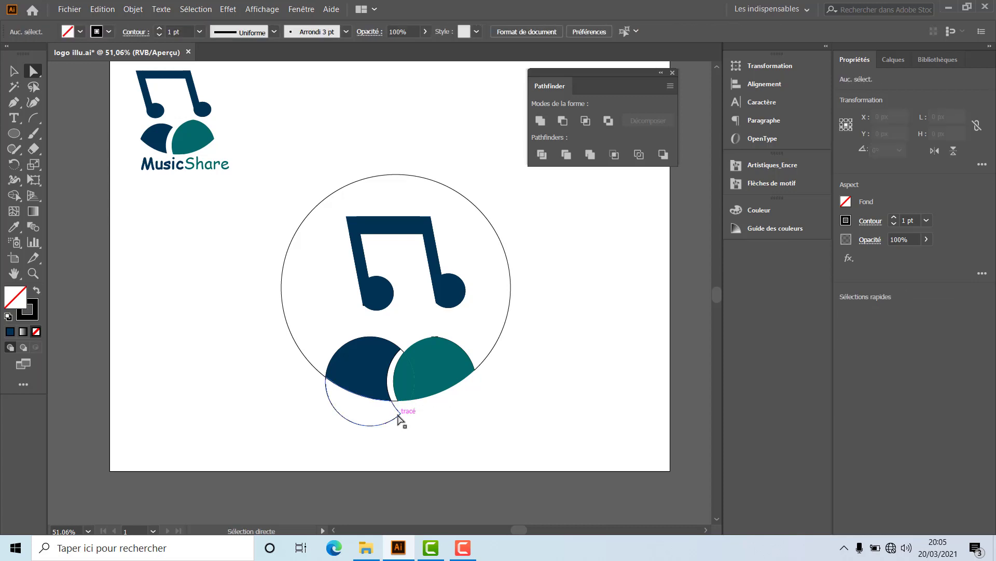
left_click(401, 412)
key("Delete")
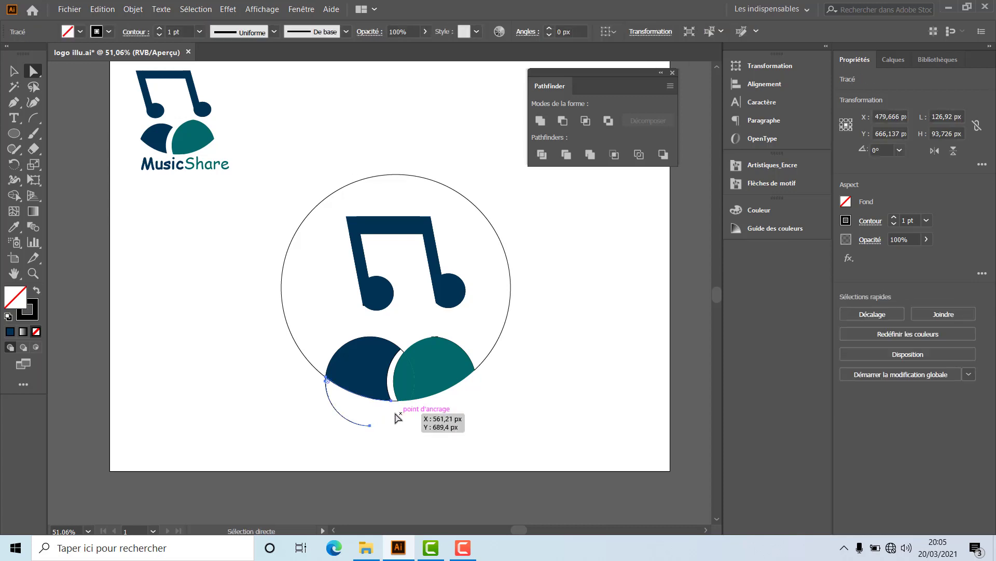
left_click(371, 426)
key("Delete")
Delete the large circle's outline around the note and the leftover stub at the teal shape's outer tip
left_click(305, 358)
key("Delete")
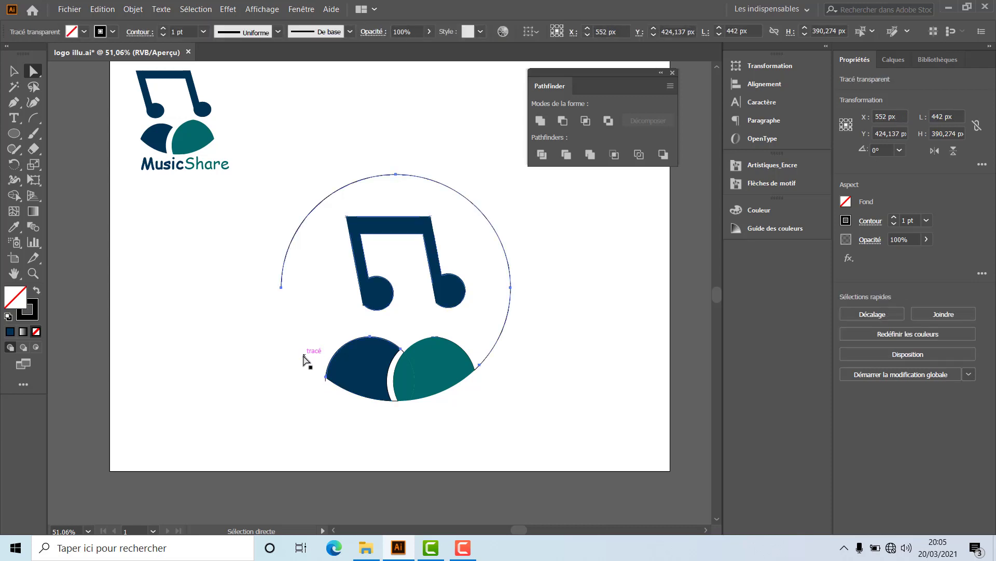
key("Delete")
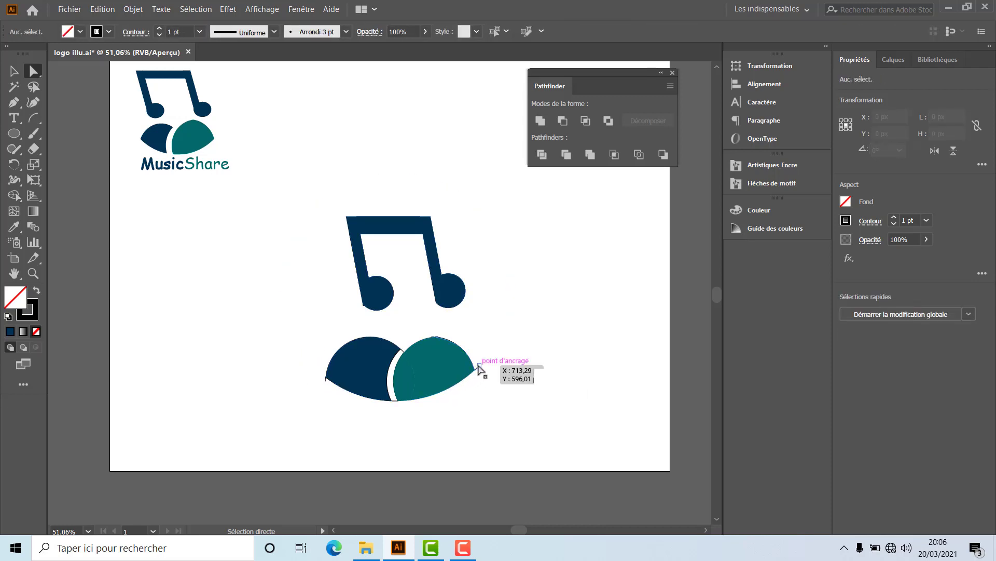
left_click(479, 367)
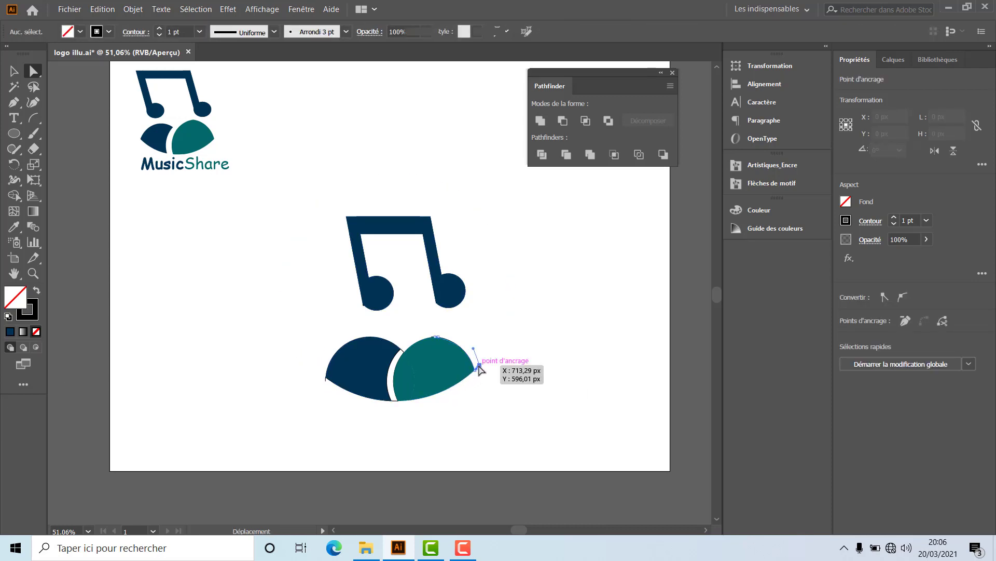
left_click(502, 384)
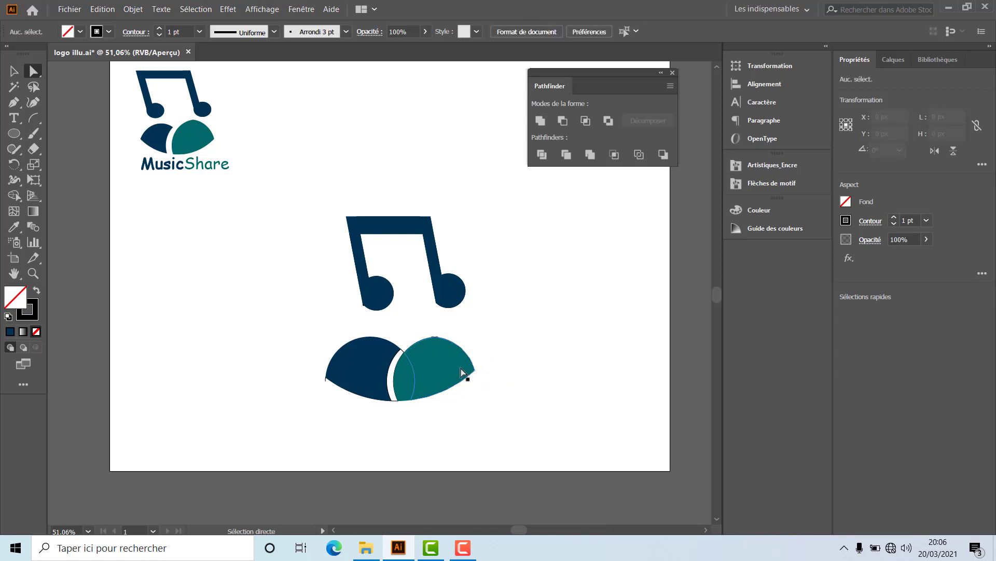
left_click(439, 337)
key("Delete")
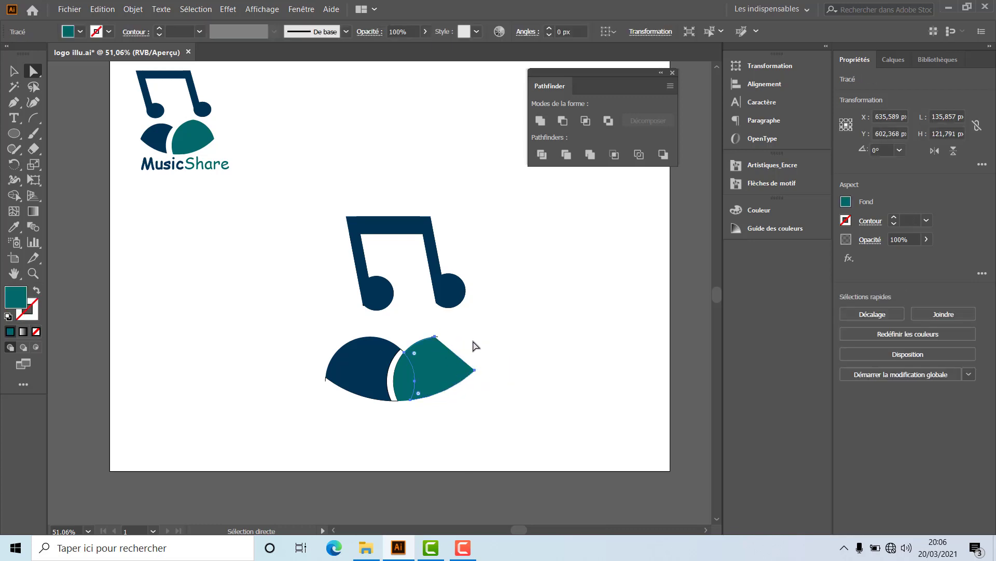
left_click_drag(468, 364, 469, 384)
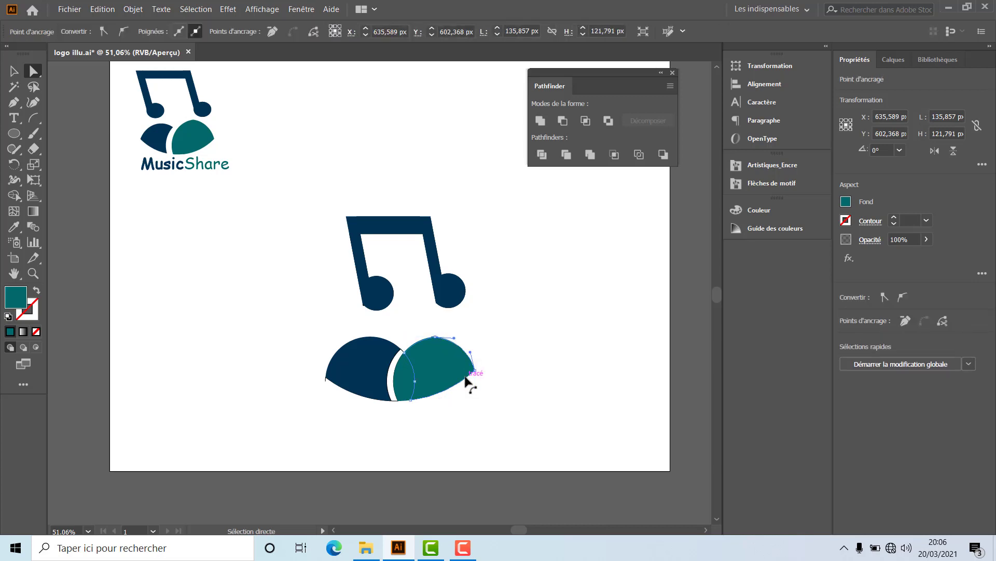
Delete the black outline segments edging the white gap between the dark blue and teal shapes
key("ctrl+plus")
key("ctrl+plus")
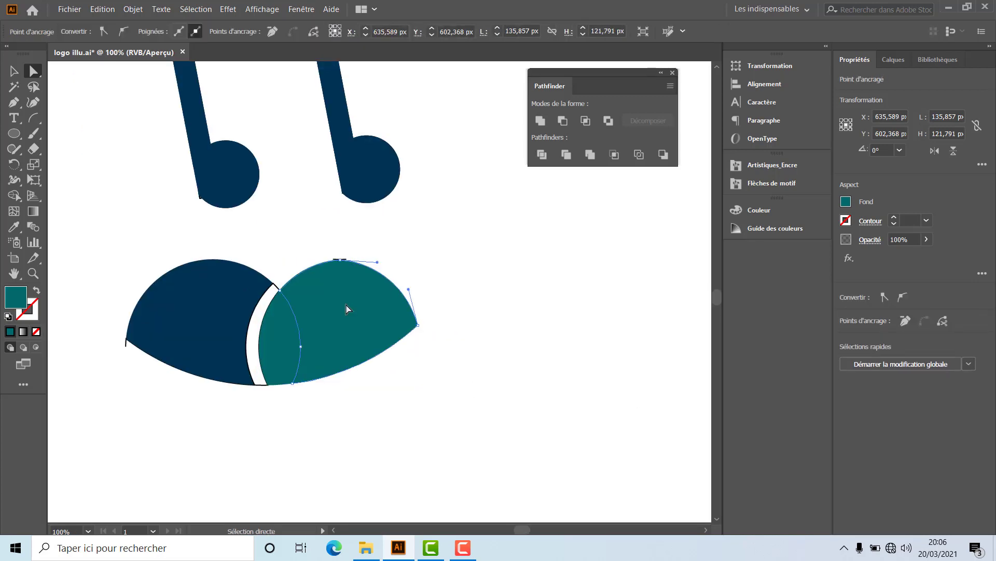
left_click(264, 386)
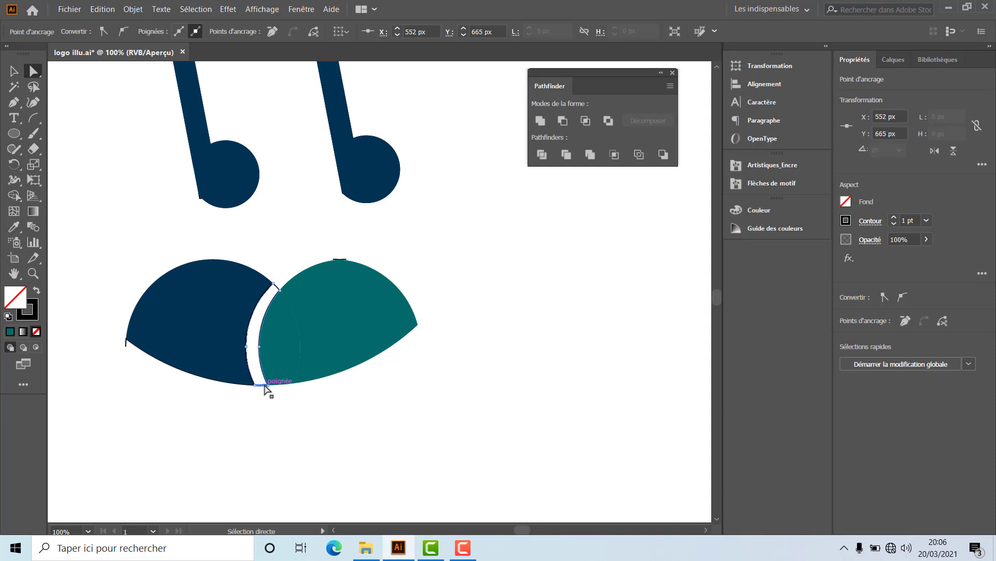
left_click(266, 387)
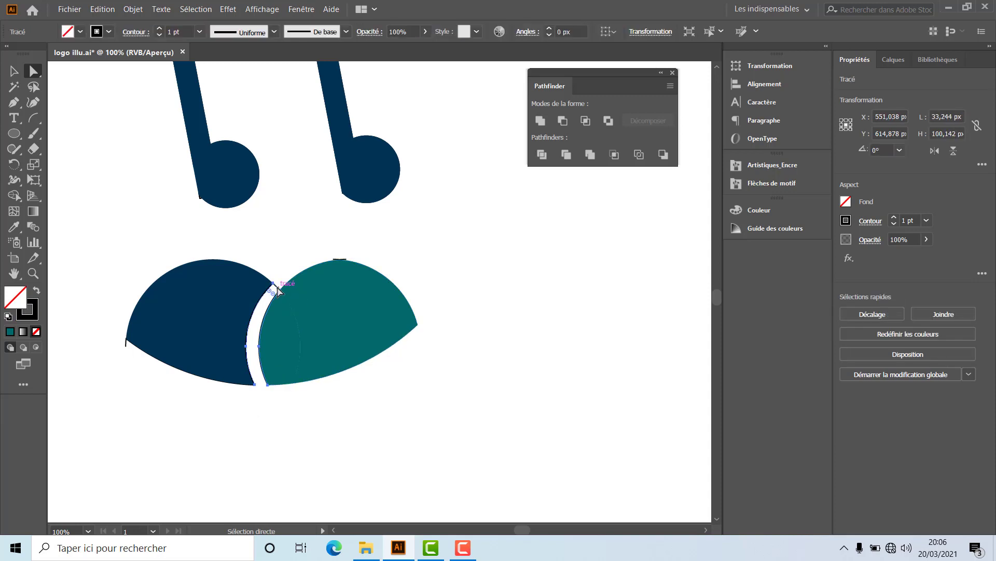
left_click(279, 292)
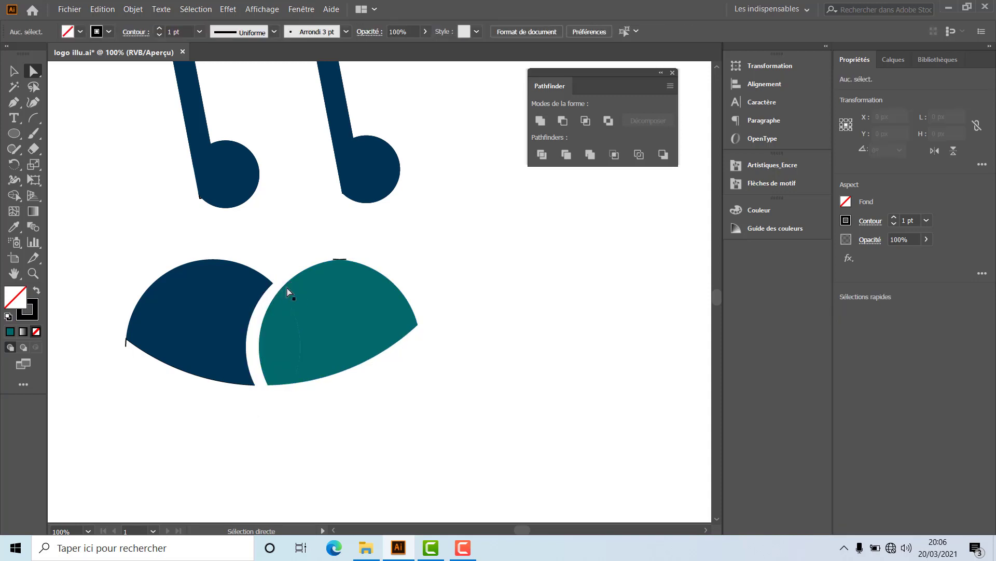
left_click(339, 261)
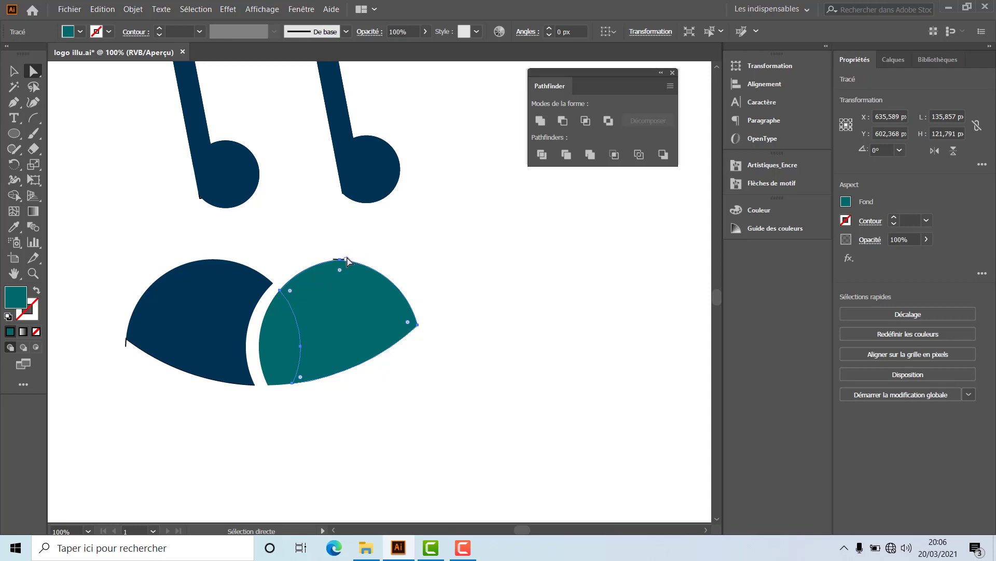
left_click(347, 257)
left_click(346, 261)
key("Delete")
key("ctrl+z")
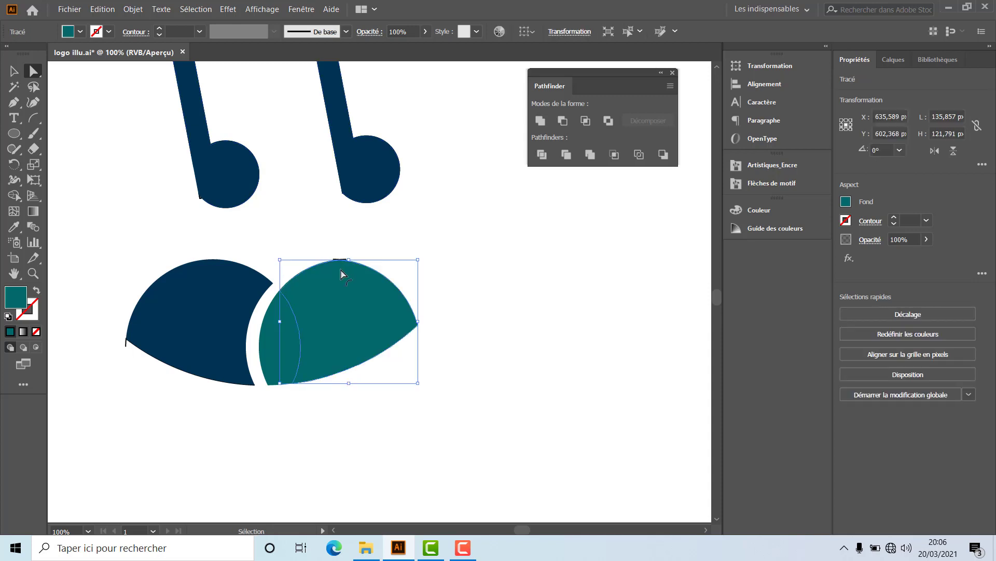
Delete the leftover outline stubs on top of the teal shape and at the dark blue shape's outer tip
left_click(334, 254)
left_click(334, 259)
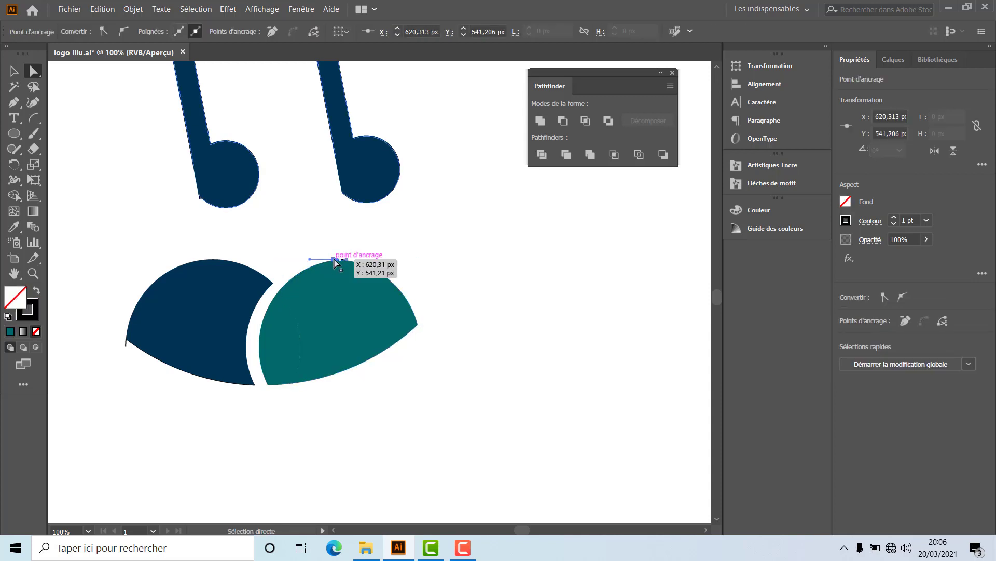
key("Delete")
key("Delete")
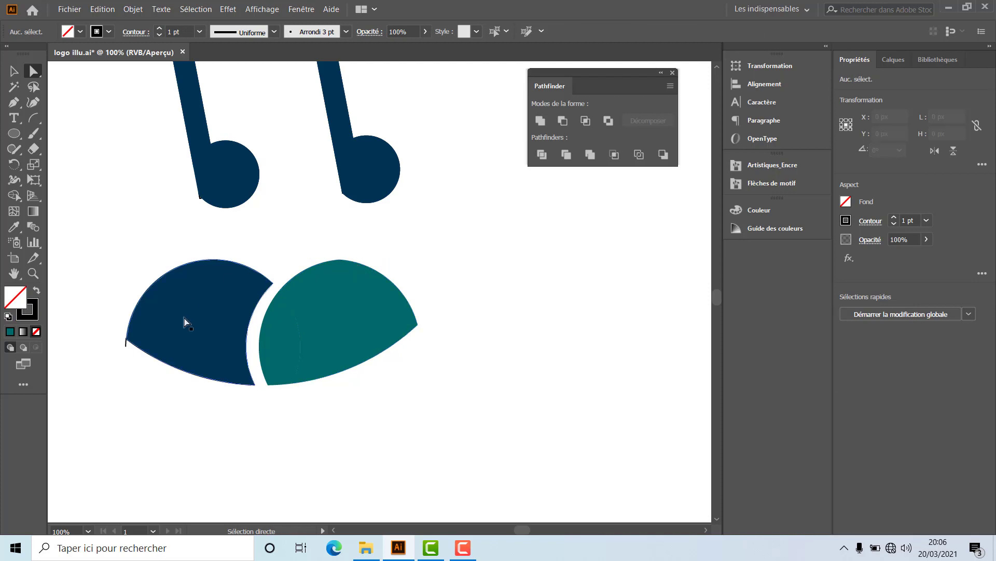
left_click(128, 344)
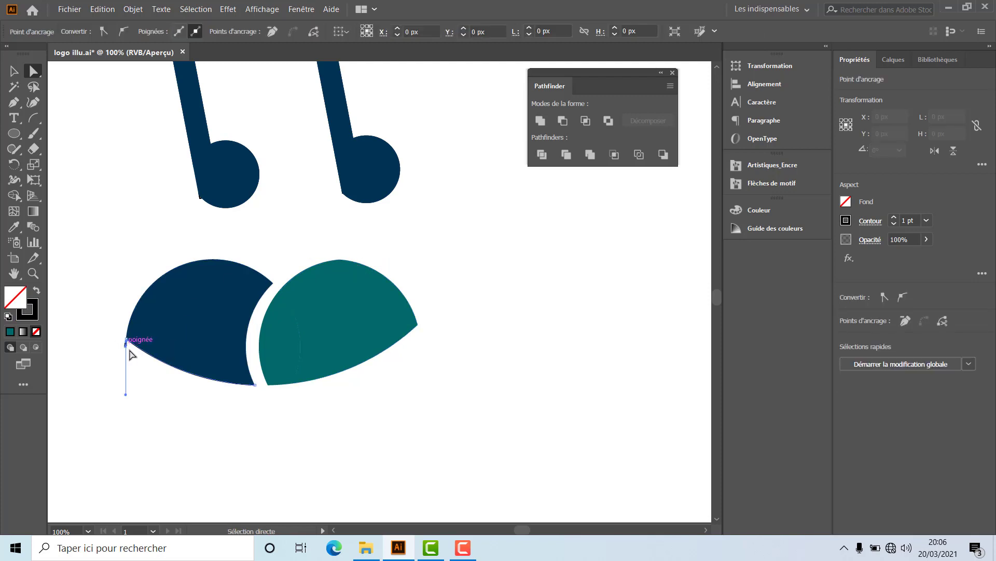
left_click(130, 365)
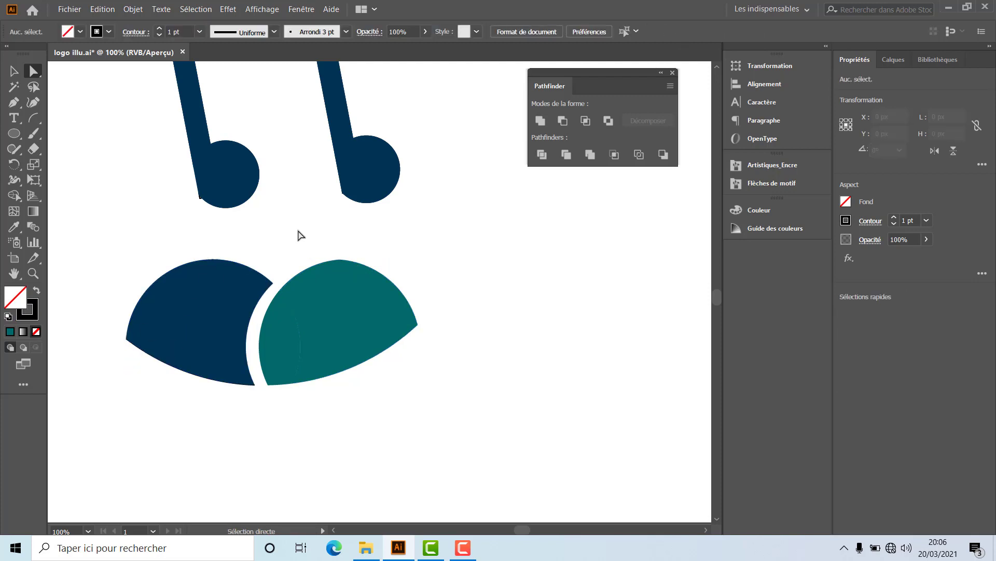
Select the whole note and rounded-shape artwork, scale it down to about 241 by 308 px and move it higher on the artboard
scroll(291, 310, "down", 2)
key("ctrl+minus")
key("ctrl+minus")
key("ctrl+minus")
key("ctrl+minus")
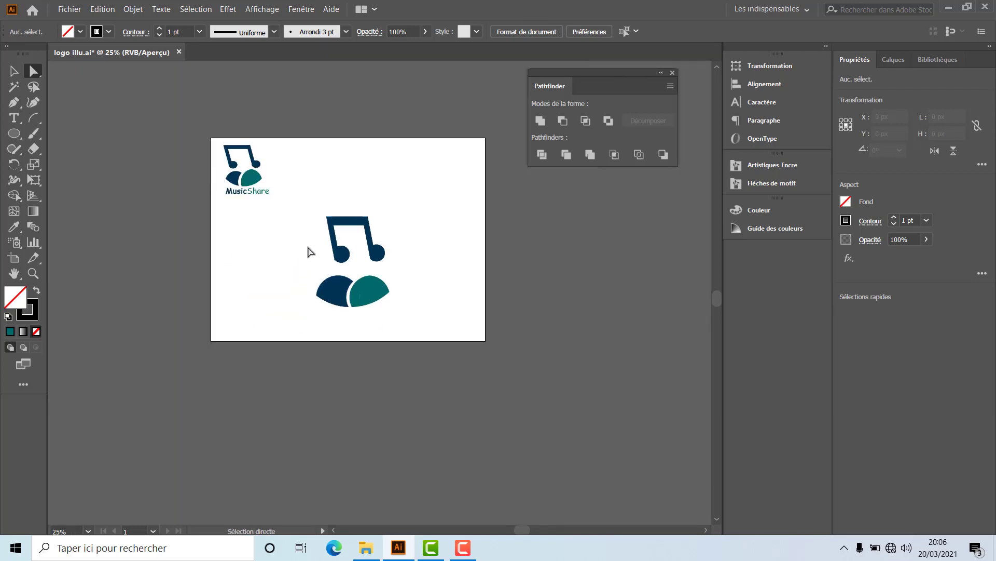
left_click_drag(328, 274, 416, 327)
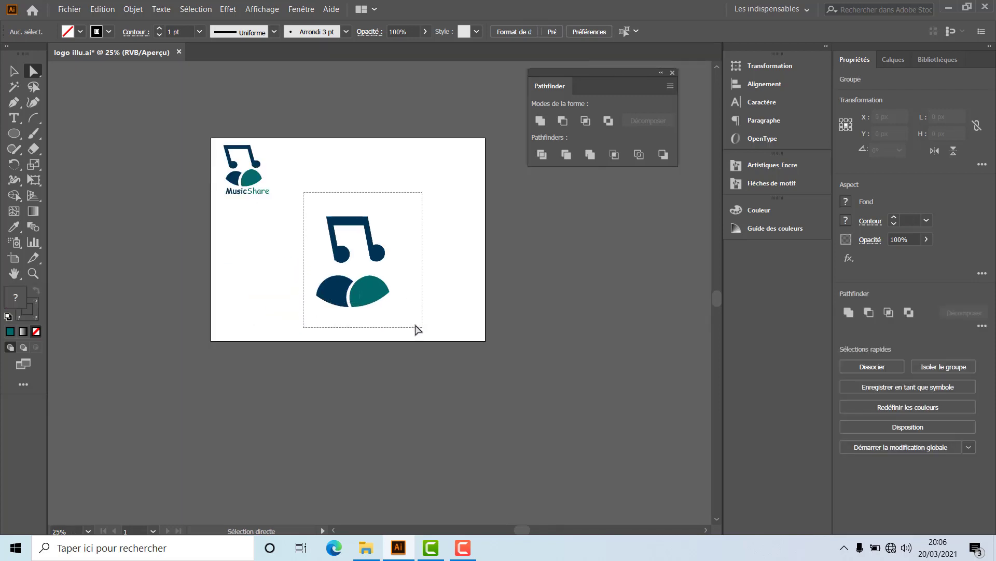
left_click(14, 70)
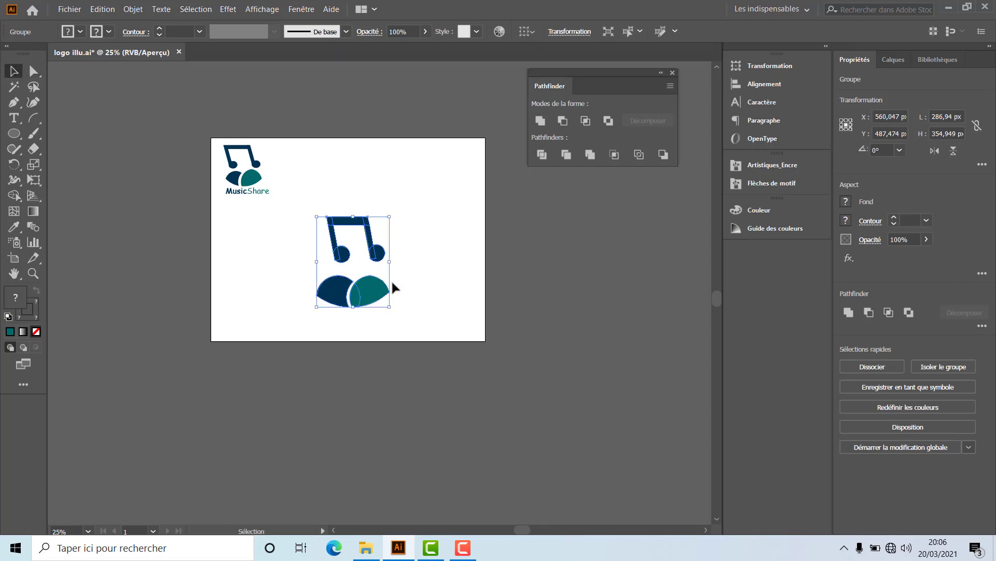
left_click_drag(389, 308, 389, 251)
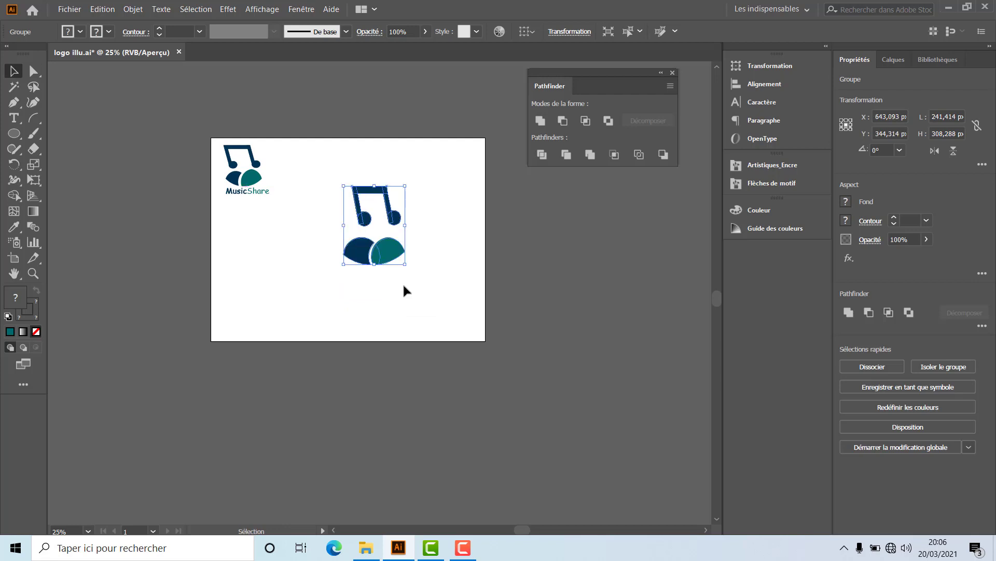
Give the narrow teal piece beside the white gap a 1 pt outline in the matching teal 006A68
left_click_drag(336, 175, 410, 298)
left_click(409, 295)
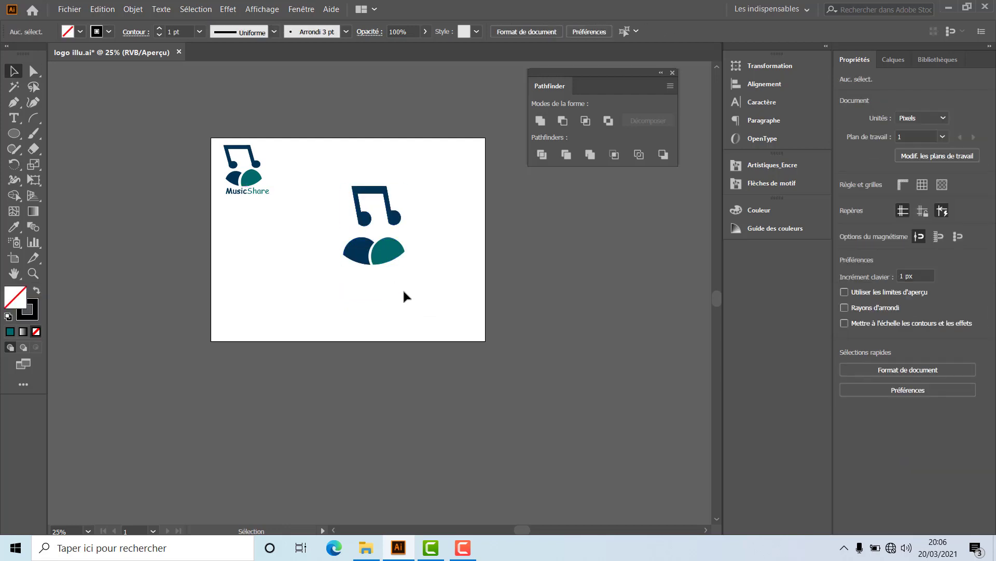
scroll(403, 288, "up", 1)
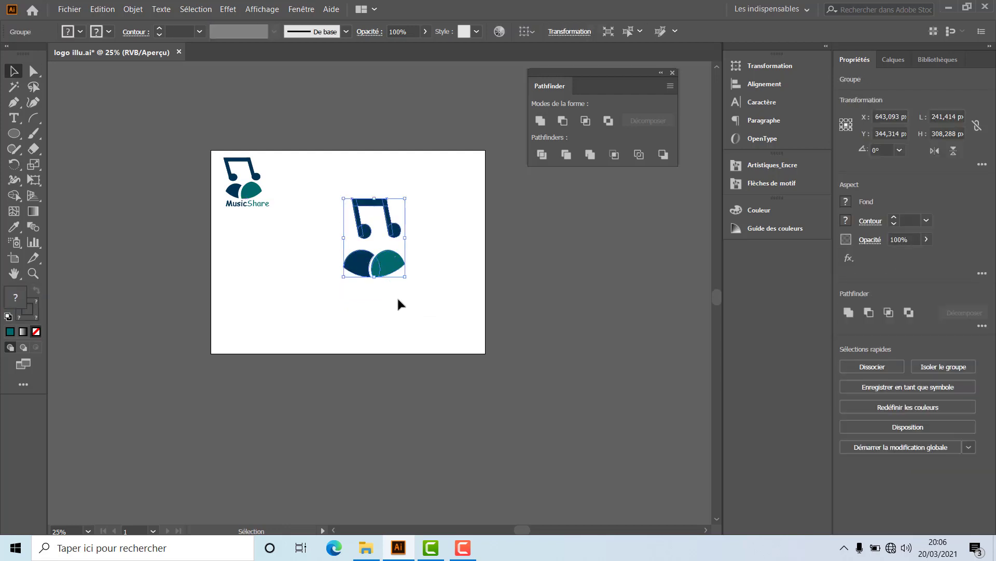
left_click(33, 72)
left_click(518, 335)
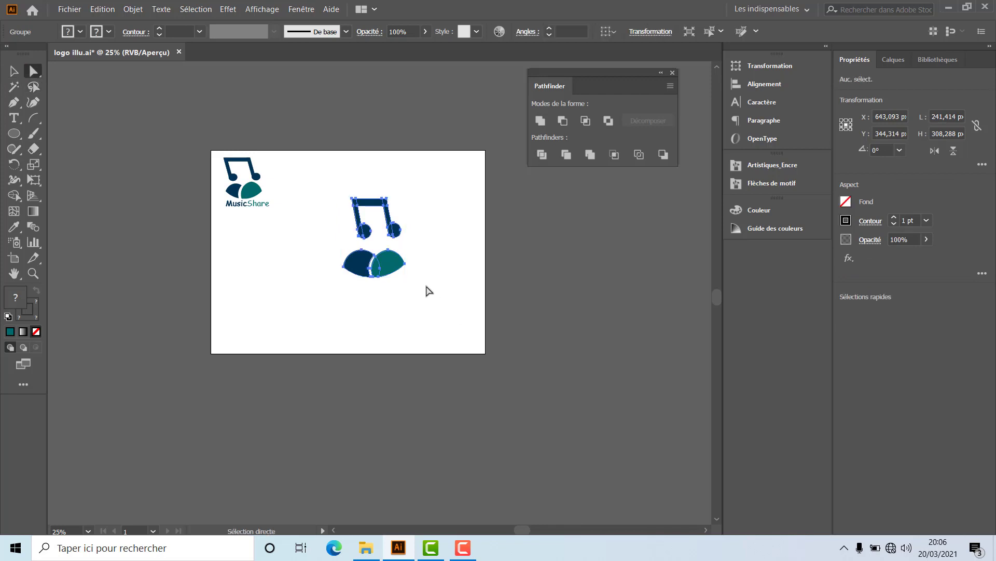
key("ctrl+plus")
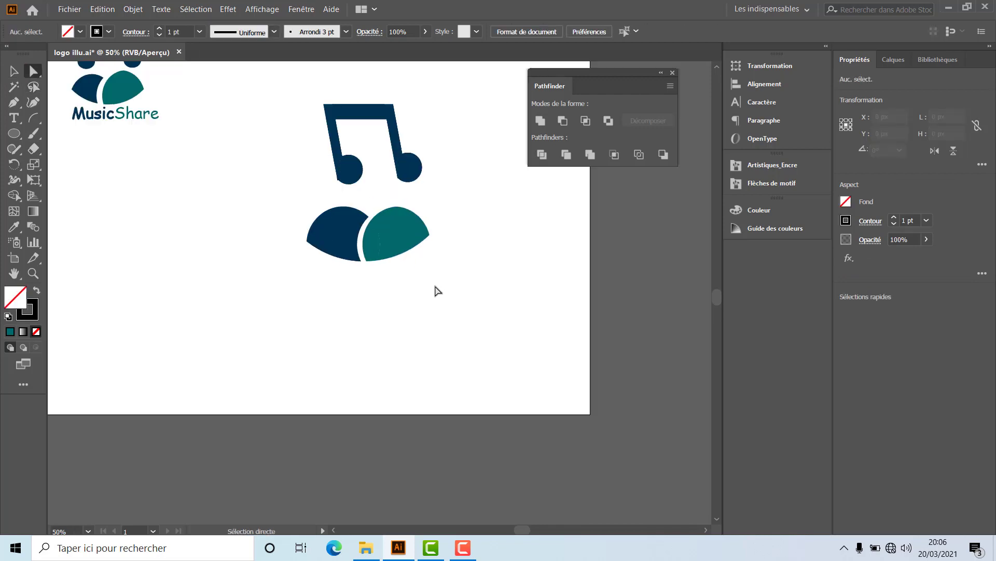
left_click(374, 234)
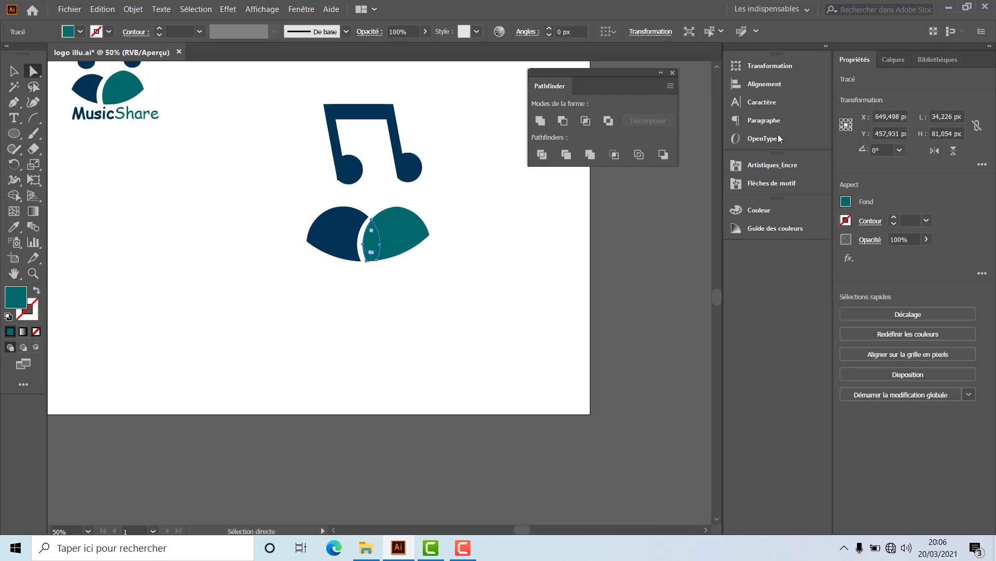
left_click(846, 202)
left_click(815, 315)
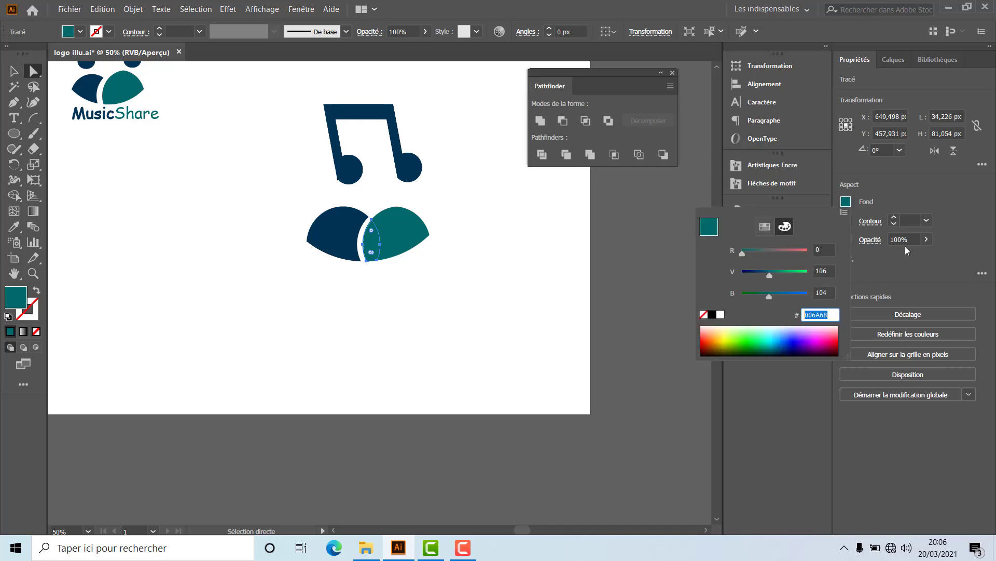
left_click(878, 193)
left_click(846, 221)
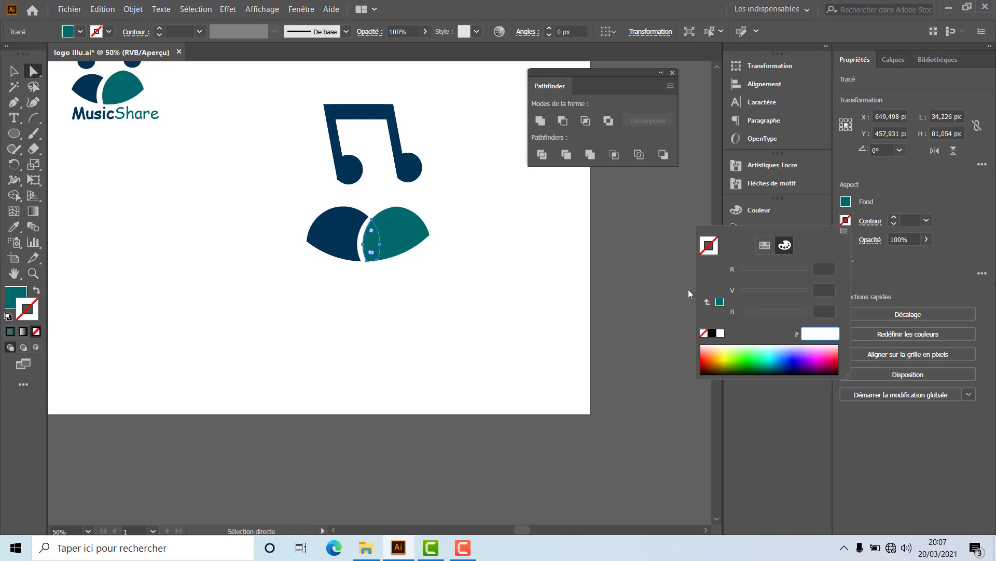
left_click(720, 304)
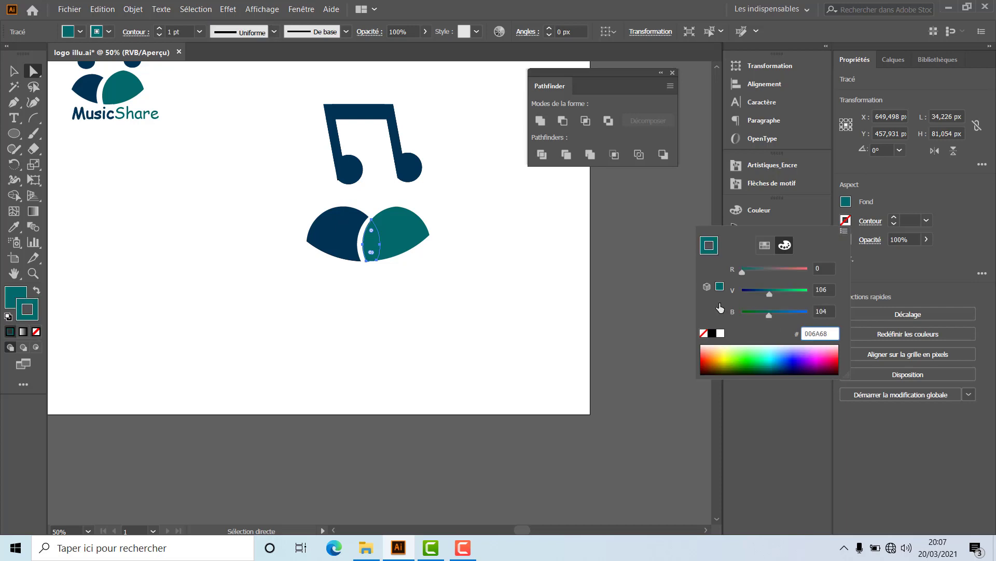
left_click(14, 72)
left_click(142, 270)
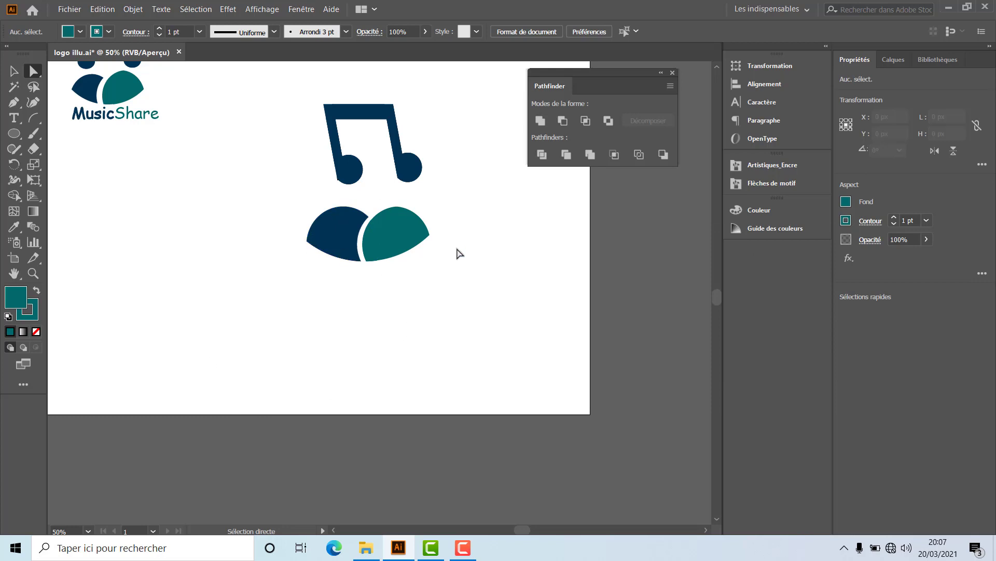
Select the dark blue and teal rounded shapes and scale them down together to about 211 by 88 px
left_click_drag(291, 95, 467, 276)
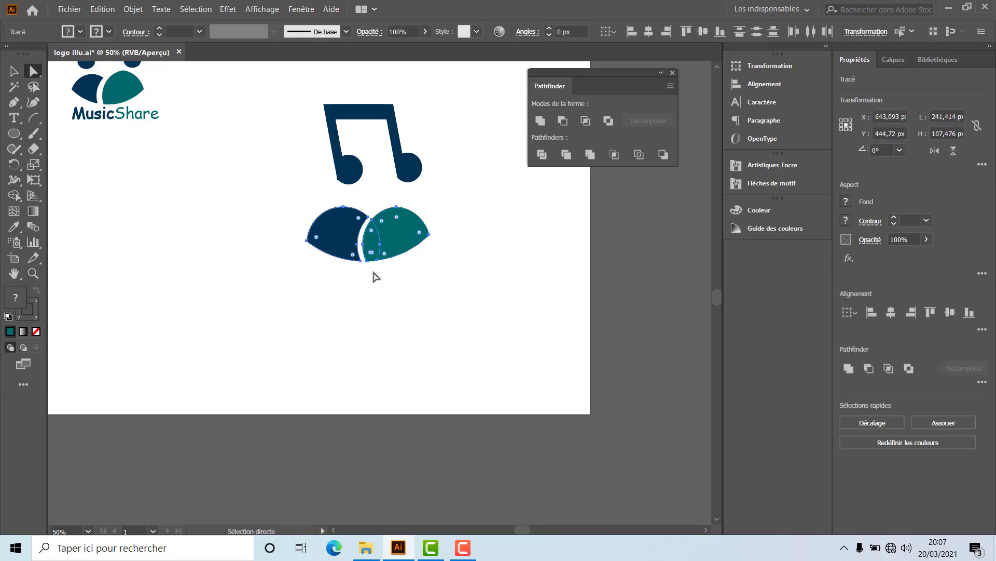
left_click(14, 72)
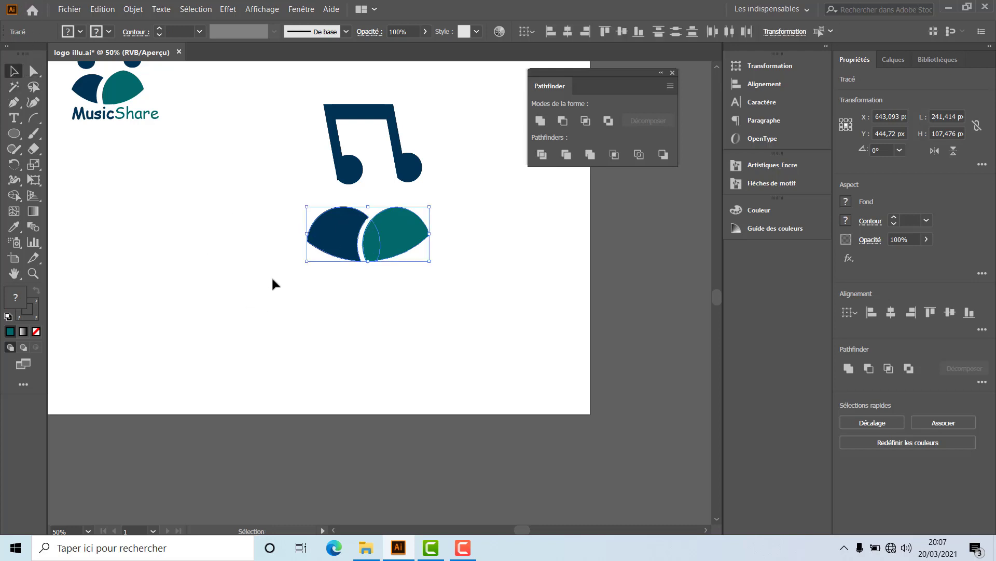
left_click_drag(307, 261, 322, 251)
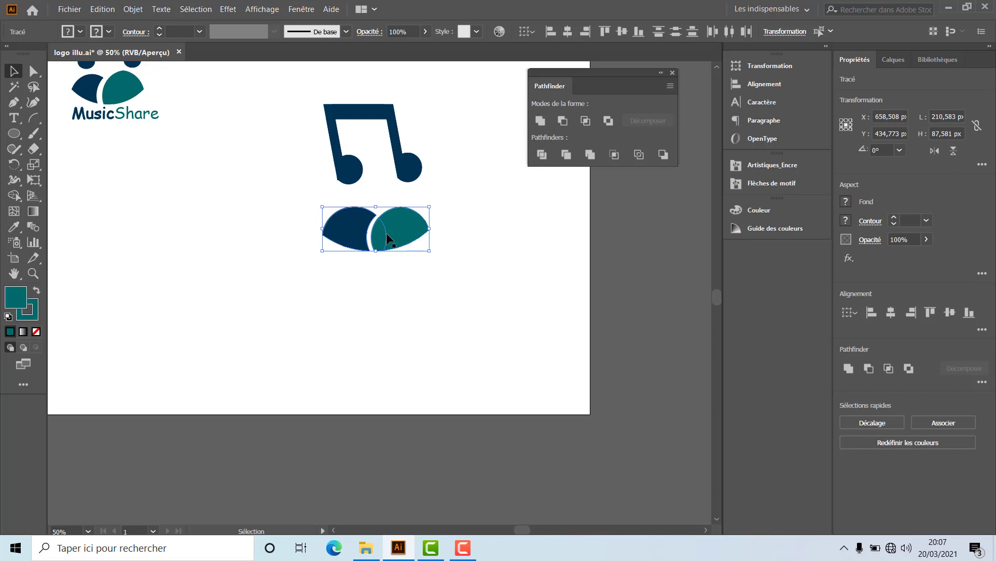
left_click(372, 235)
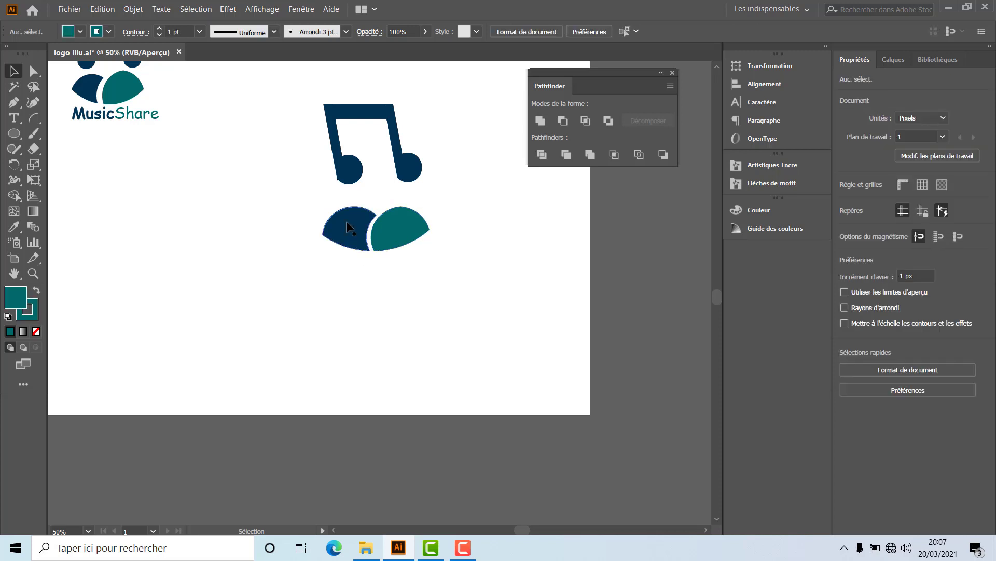
Select only the dark blue rounded shape and scale it down to about 93 by 80 px
left_click(348, 229)
left_click(33, 71)
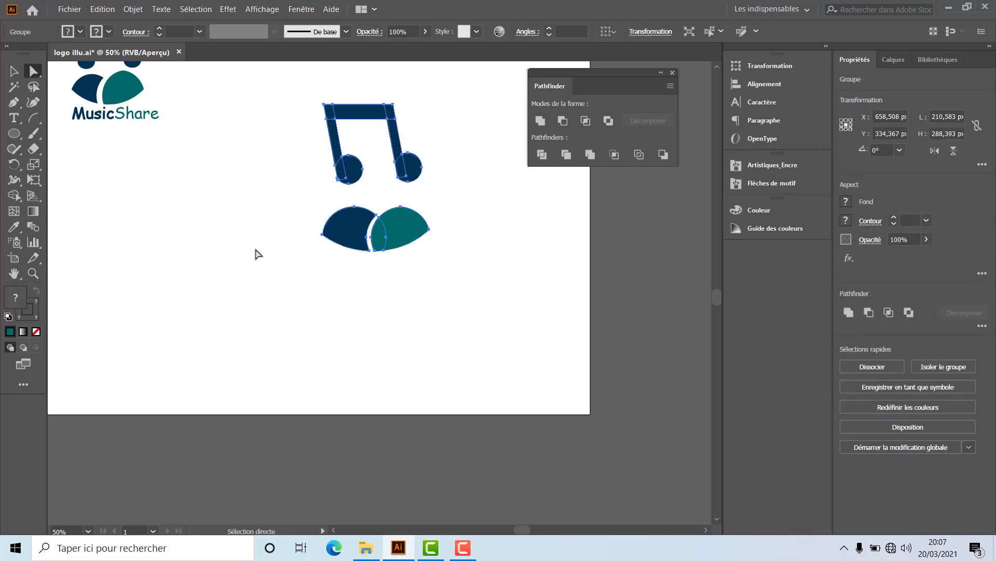
left_click(256, 251)
left_click(348, 221)
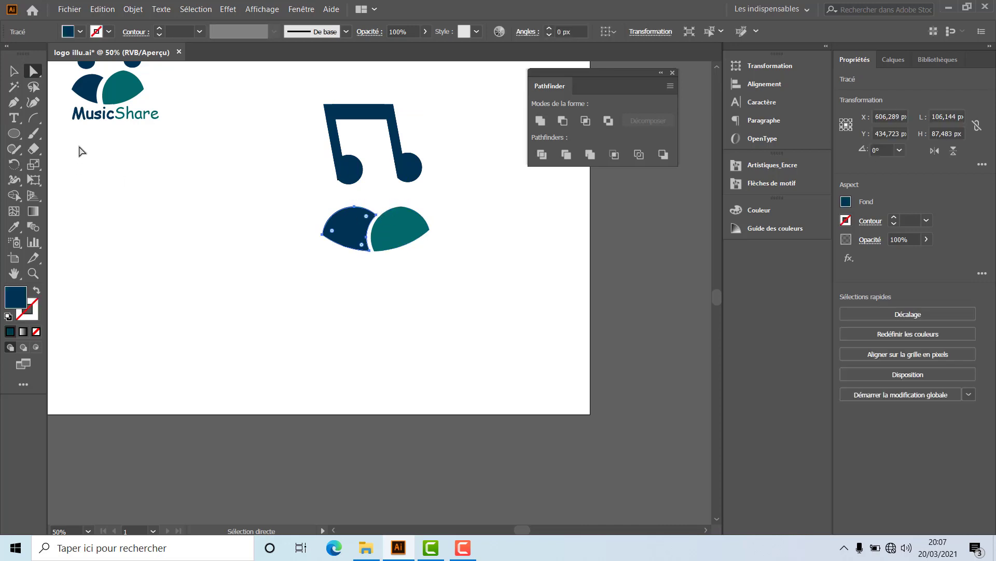
left_click(14, 71)
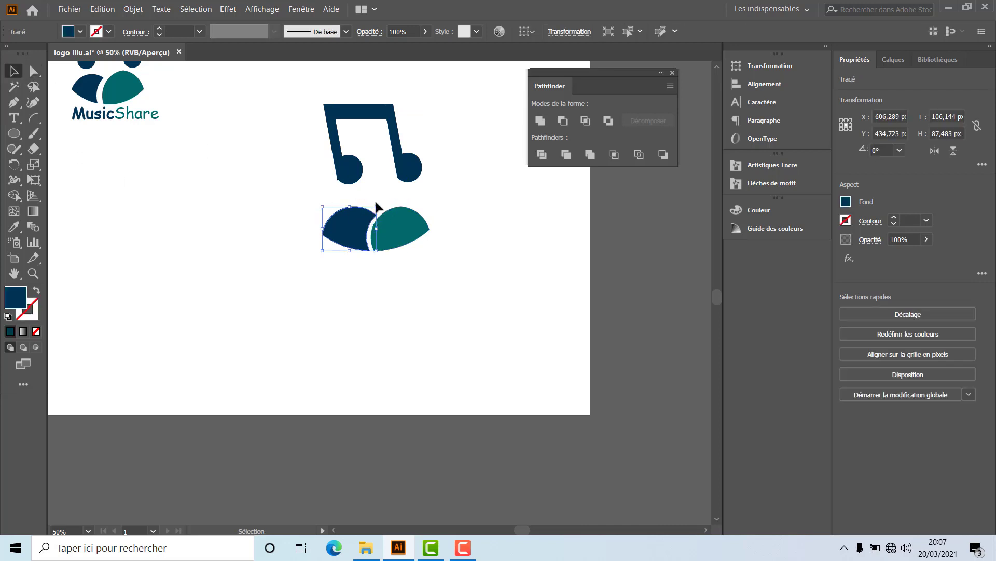
left_click_drag(376, 205, 374, 209)
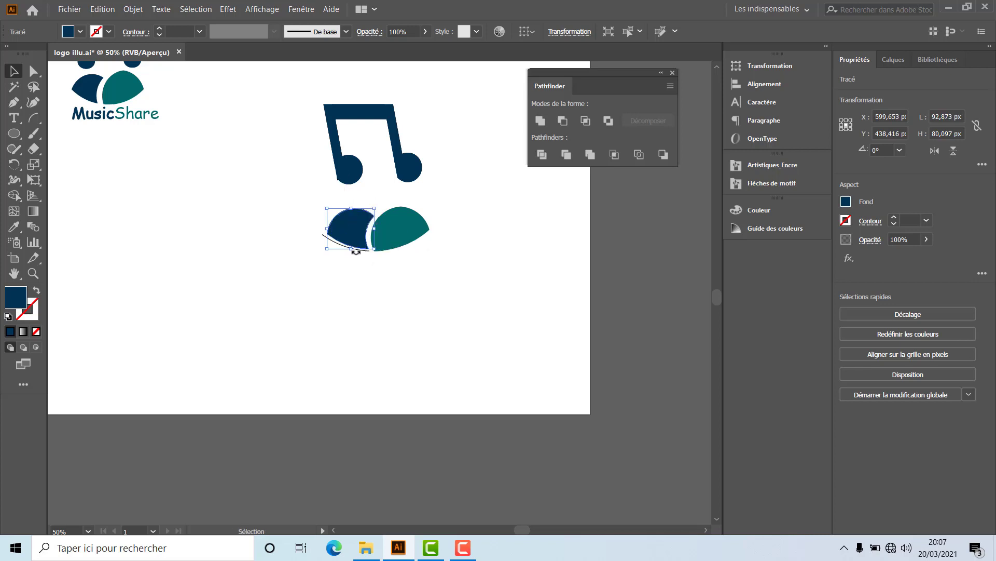
left_click(360, 267)
Delete the leftover black curved outline beneath the dark blue rounded shape
left_click_drag(310, 93, 522, 284)
key("ctrl+g")
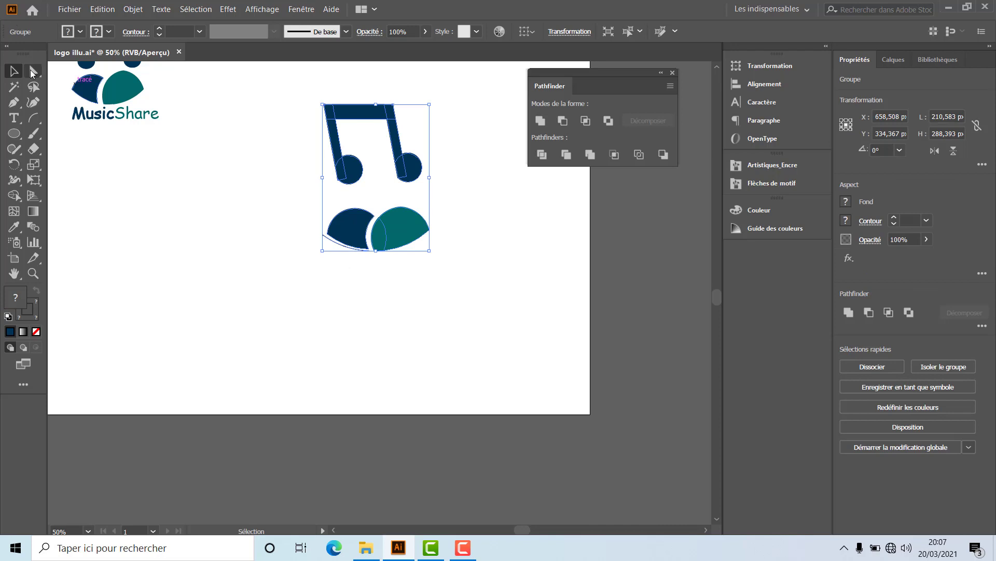
left_click(33, 70)
left_click(330, 275)
left_click(333, 241)
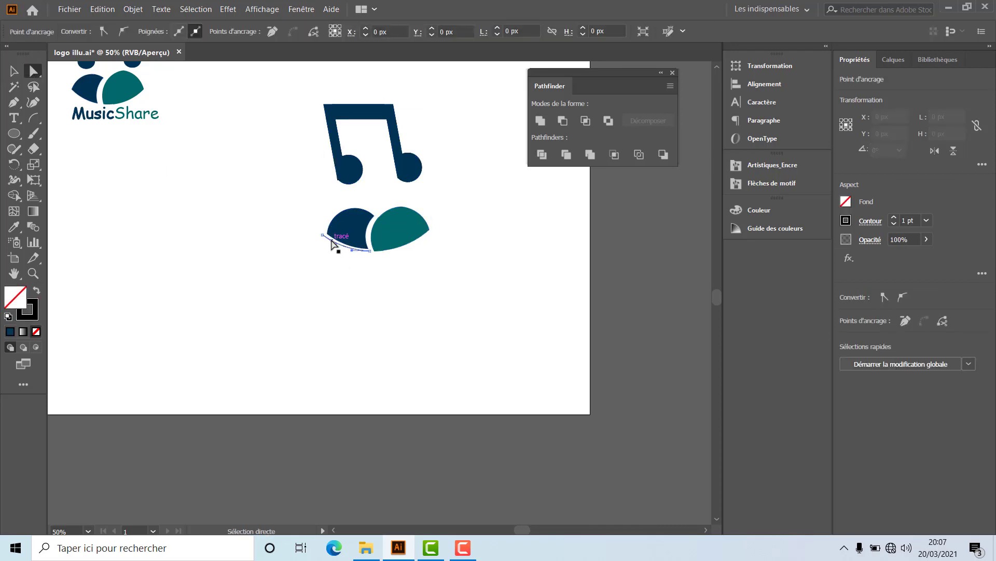
key("Delete")
key("Delete")
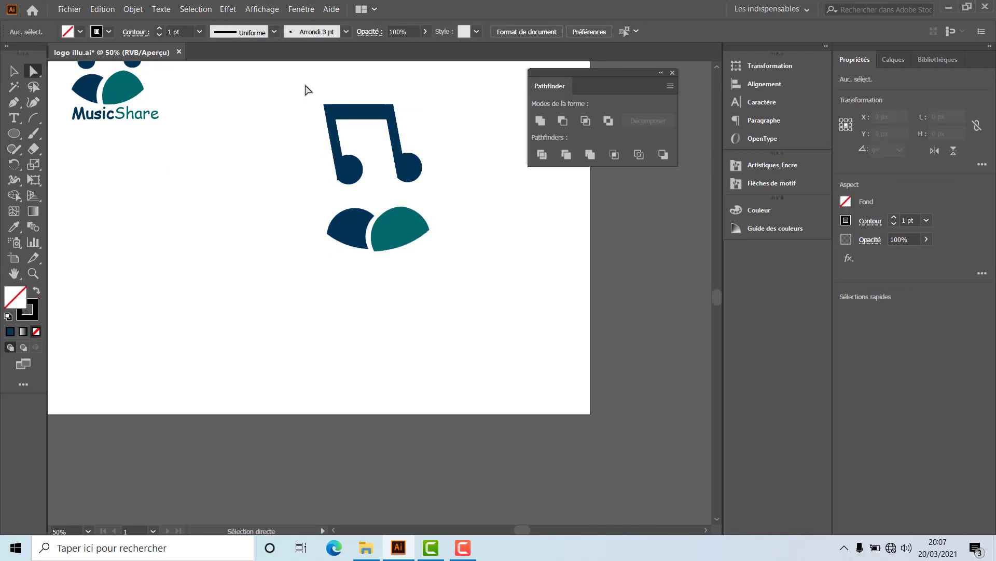
Enlarge the whole symbol to about 265 by 337 px and move it down and left on the artboard
left_click_drag(307, 89, 445, 265)
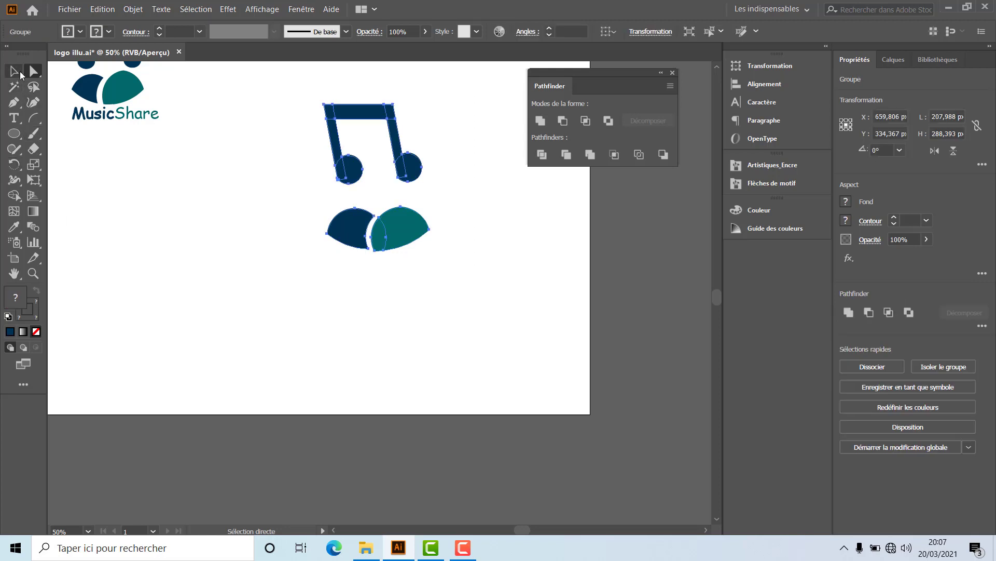
left_click(20, 73)
left_click_drag(427, 253, 396, 306)
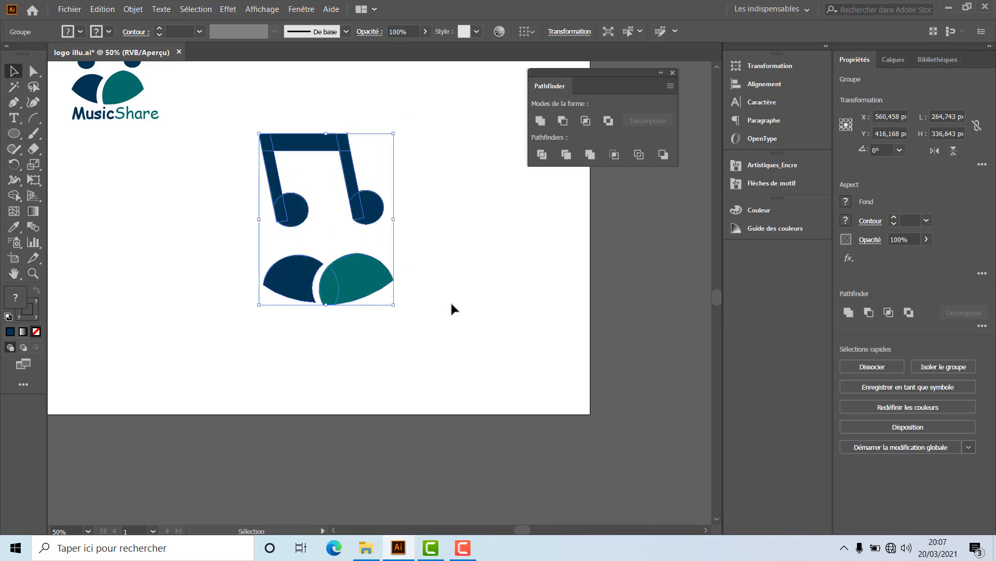
left_click(460, 307)
scroll(323, 256, "up", 3)
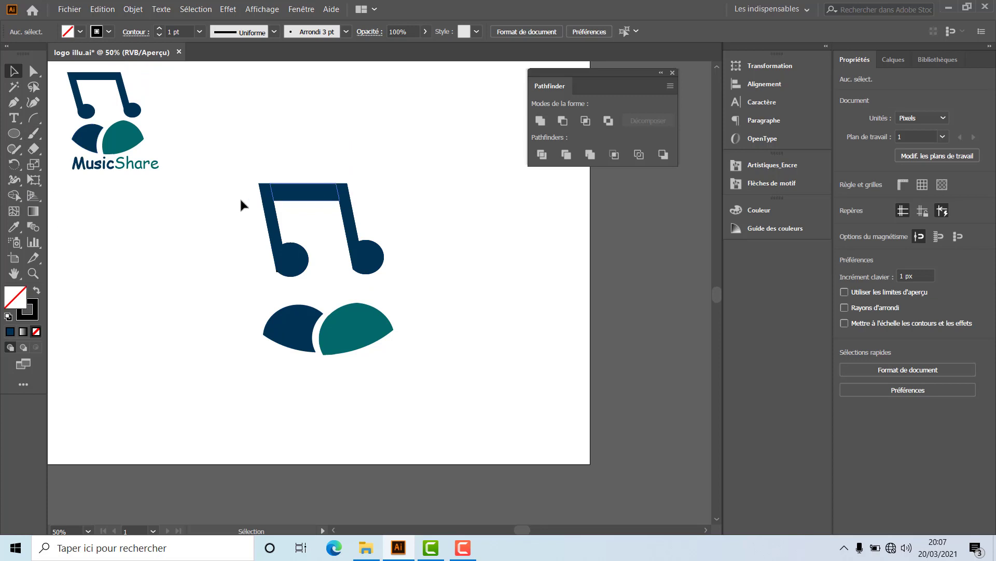
left_click_drag(242, 154, 455, 397)
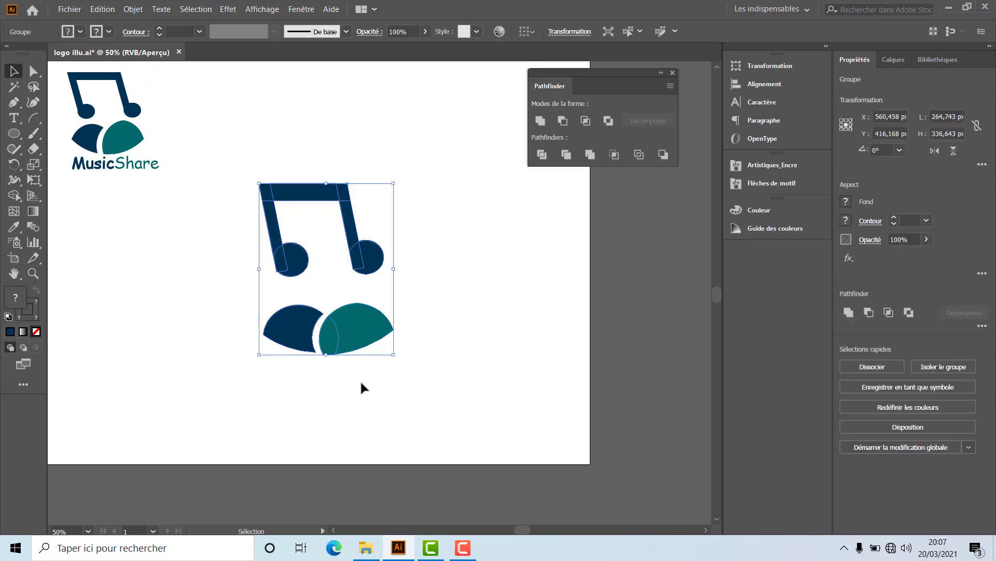
left_click(287, 147)
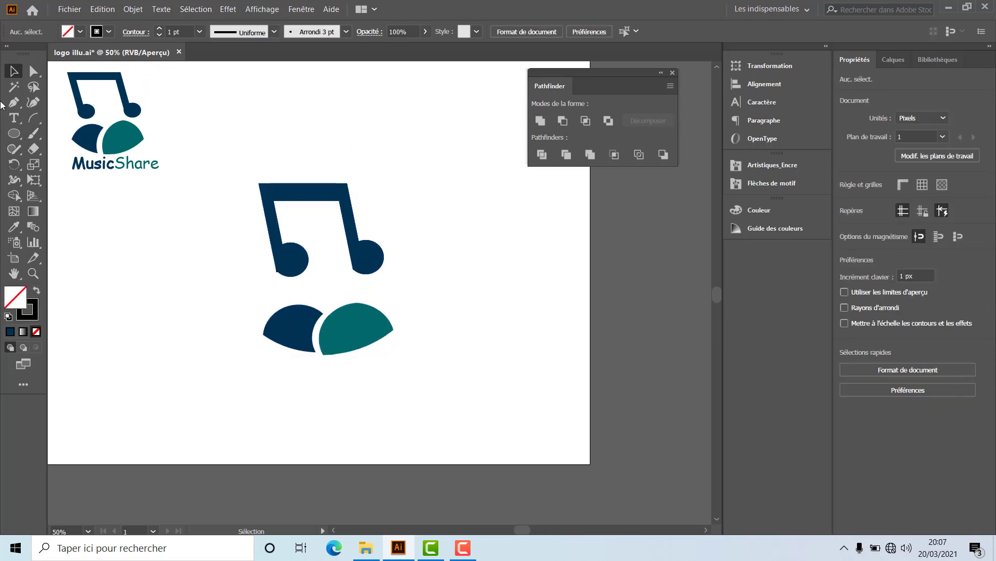
Add the text "MusicShare" below the symbol, enlarge it to about 59 pt and place it just under the rounded shapes
left_click(14, 118)
left_click(286, 411)
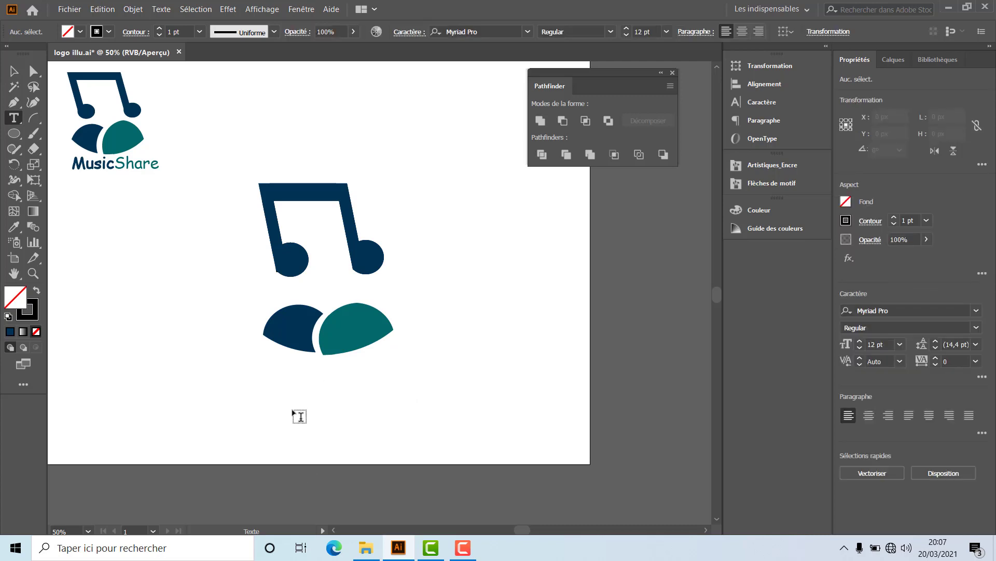
type("MusicShare")
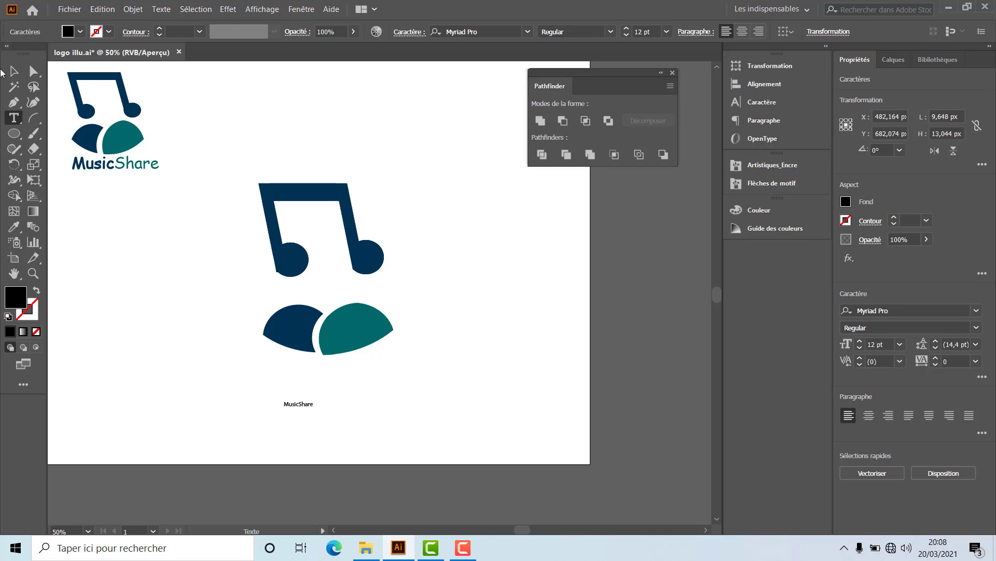
left_click(14, 71)
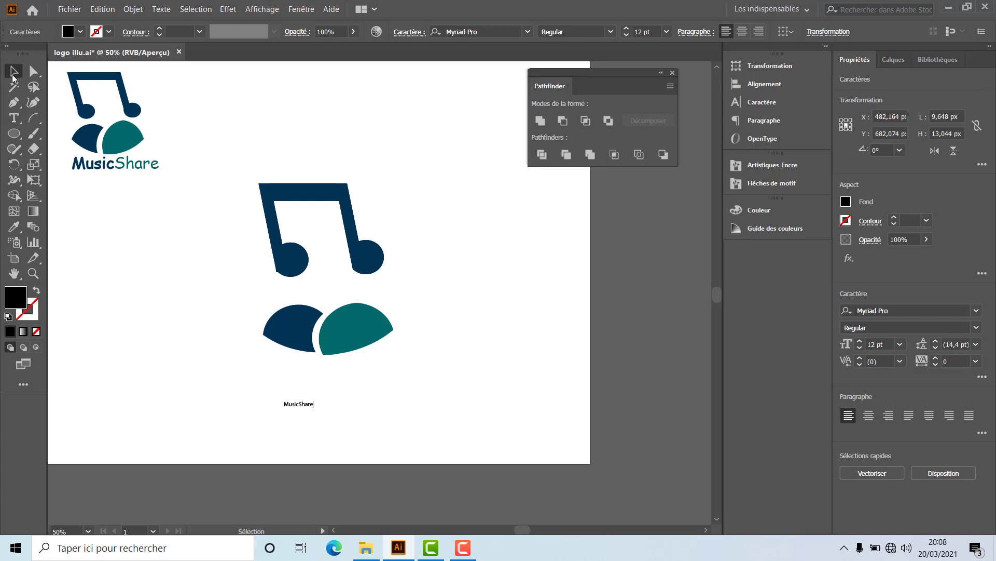
left_click_drag(313, 410, 364, 387)
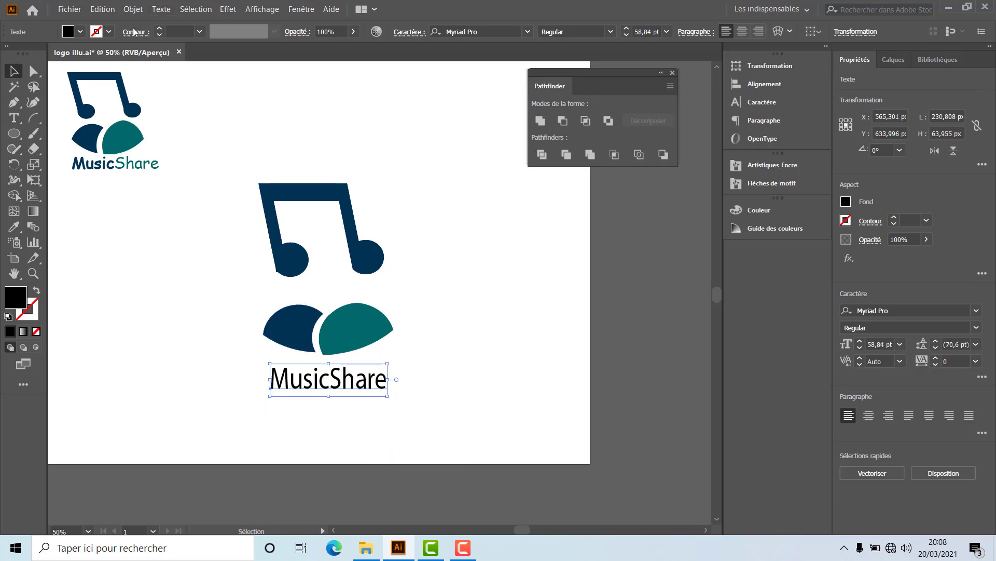
Set the MusicShare text in Comic Sans MS and shift it left to line up beneath the symbol
left_click(528, 32)
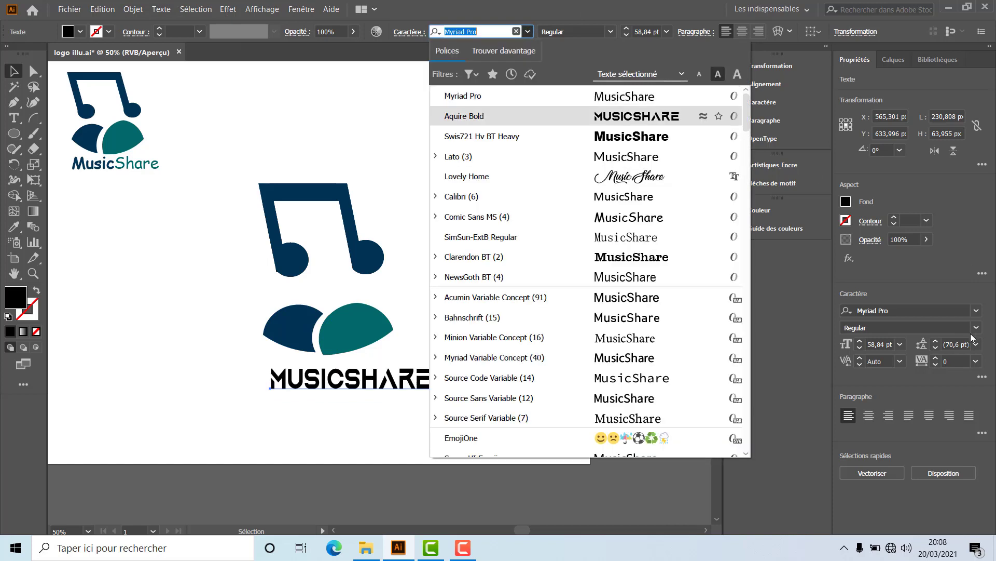
left_click(642, 221)
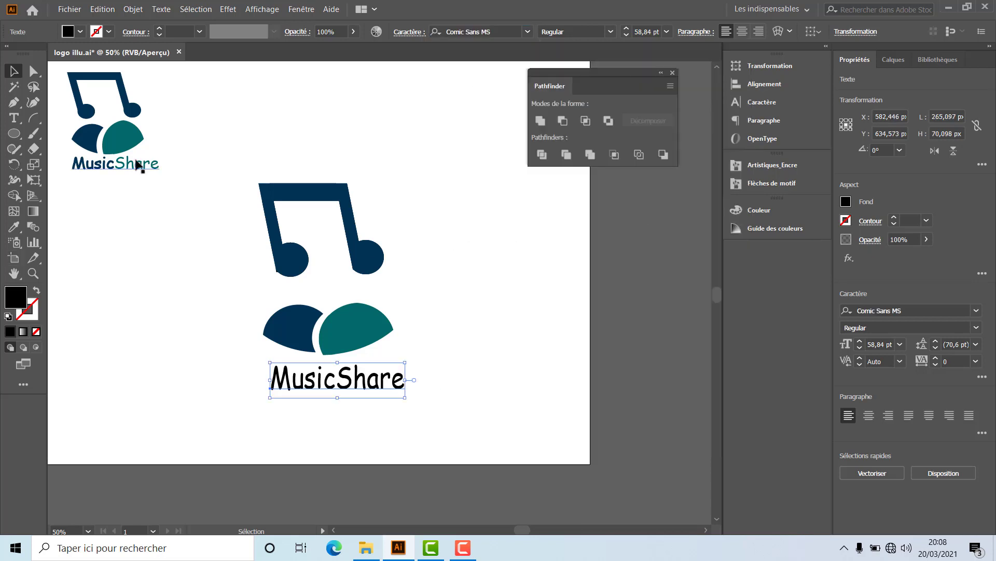
left_click_drag(376, 391, 263, 383)
Colour the word "Music" dark blue by sampling the colour of the music note
double_click(328, 384)
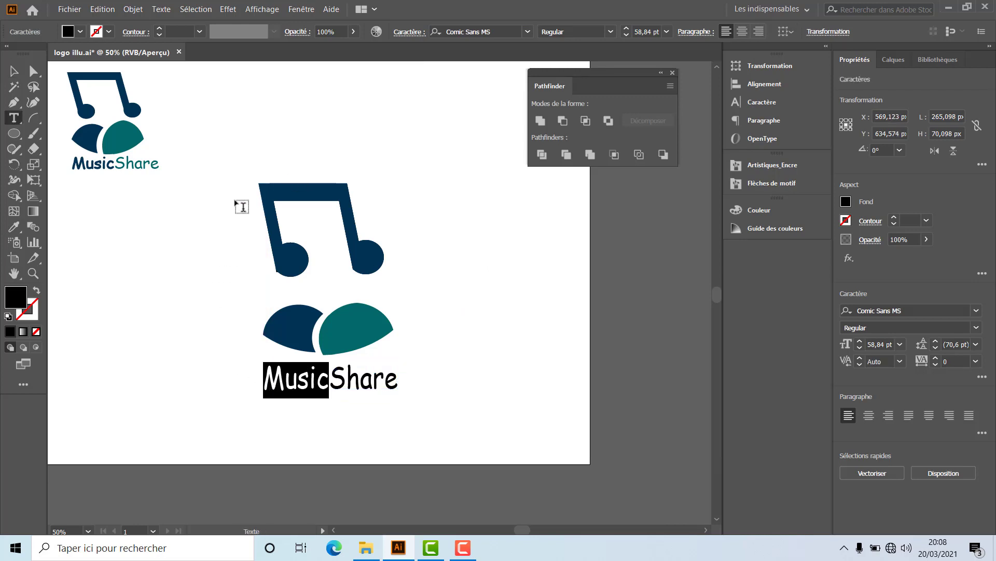
left_click_drag(329, 384, 236, 383)
left_click(14, 227)
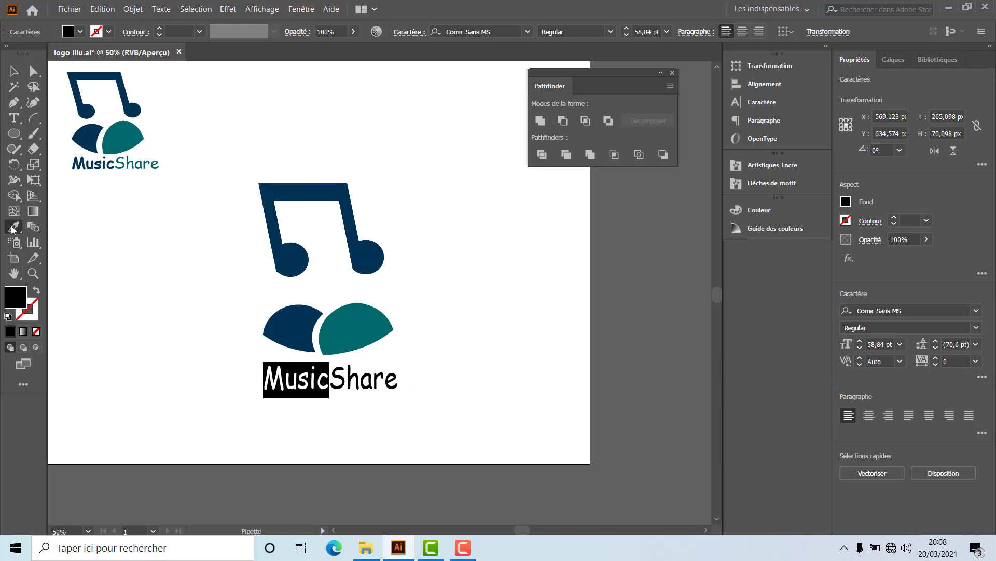
left_click(281, 184)
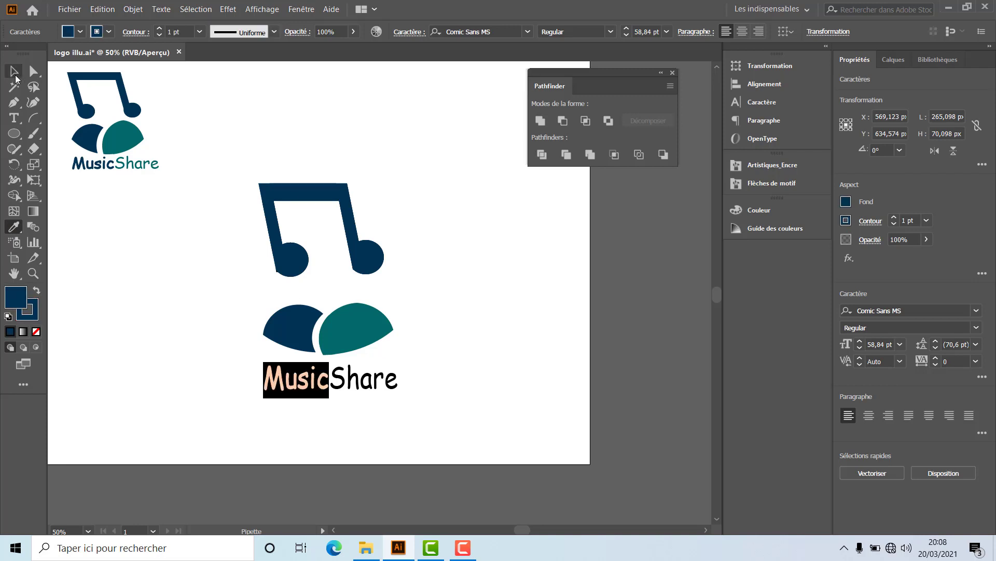
left_click(14, 71)
left_click(366, 367)
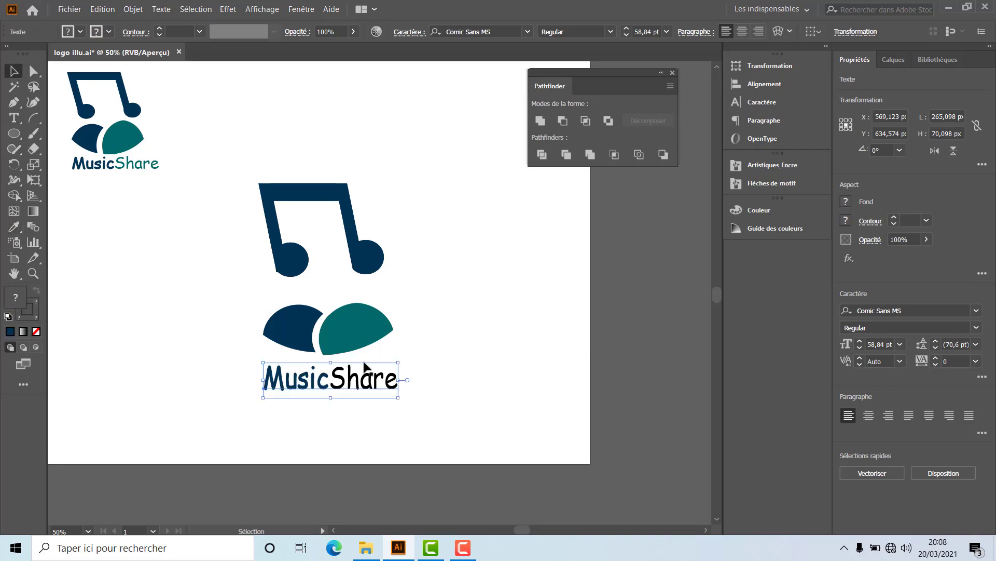
Colour the word "Share" teal by sampling the teal rounded shape, and deselect the text
key("t")
left_click_drag(329, 379, 410, 377)
left_click(17, 228)
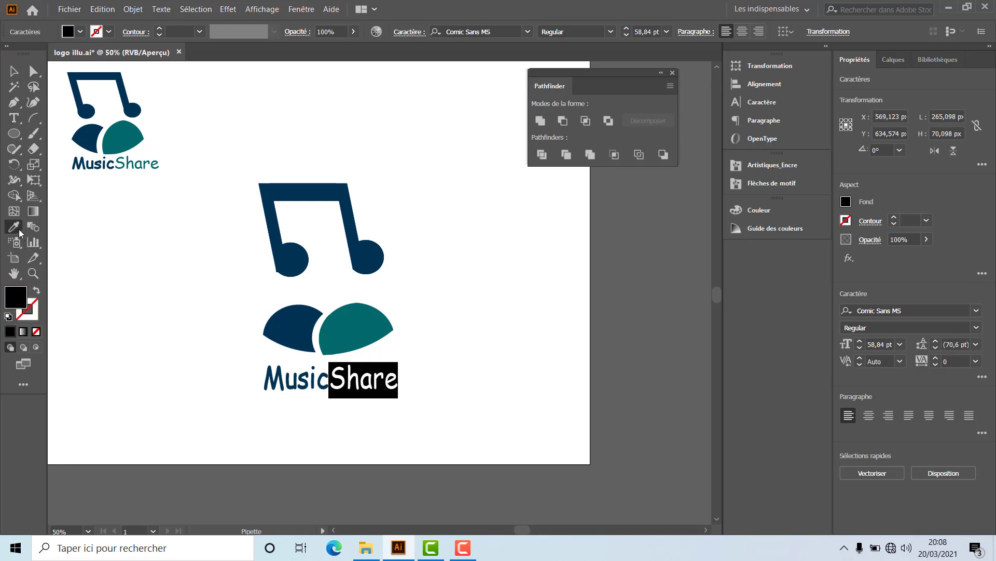
left_click(355, 307)
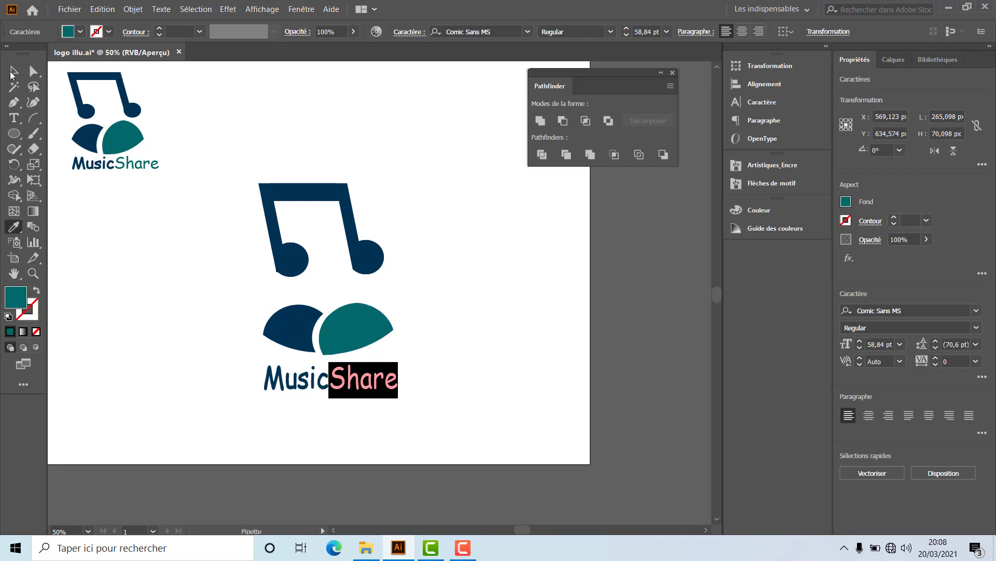
left_click(14, 71)
left_click(379, 163)
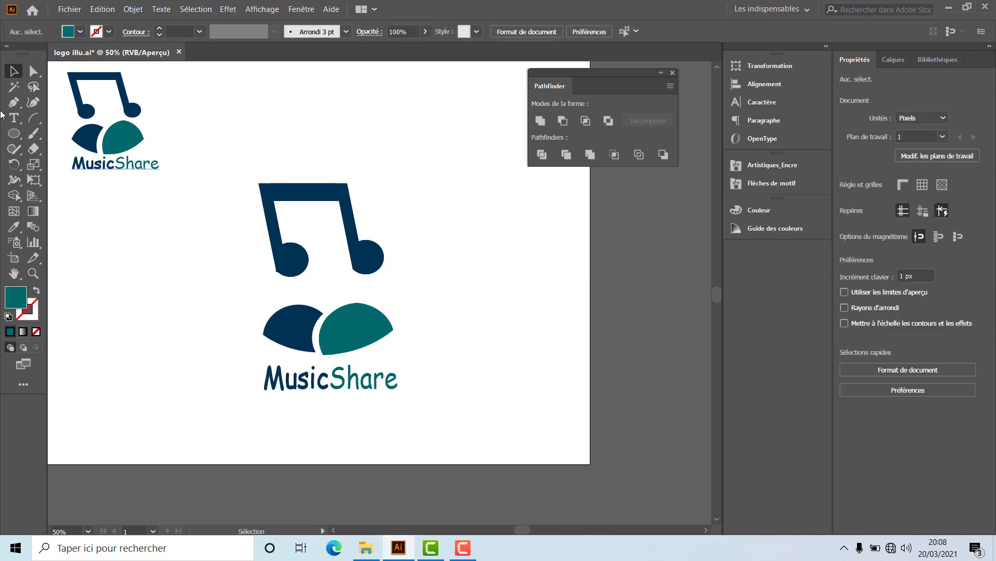